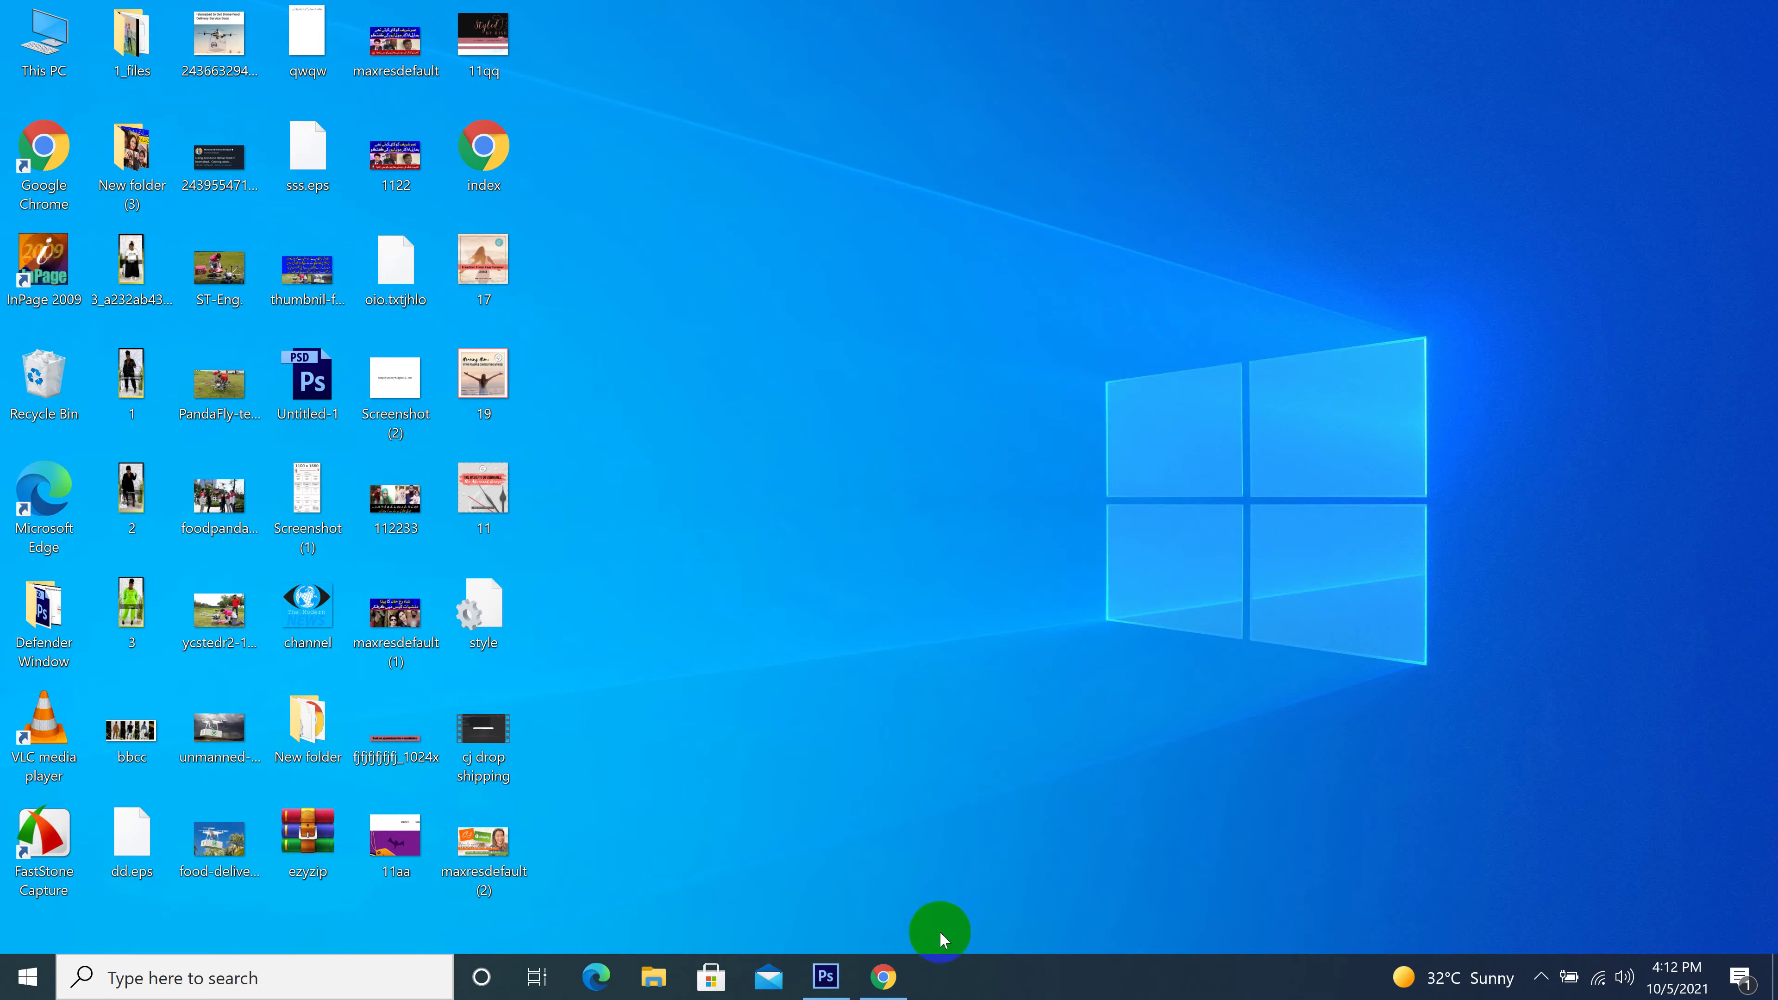
Bring the browser window with the Shopify admin to the front
click(883, 977)
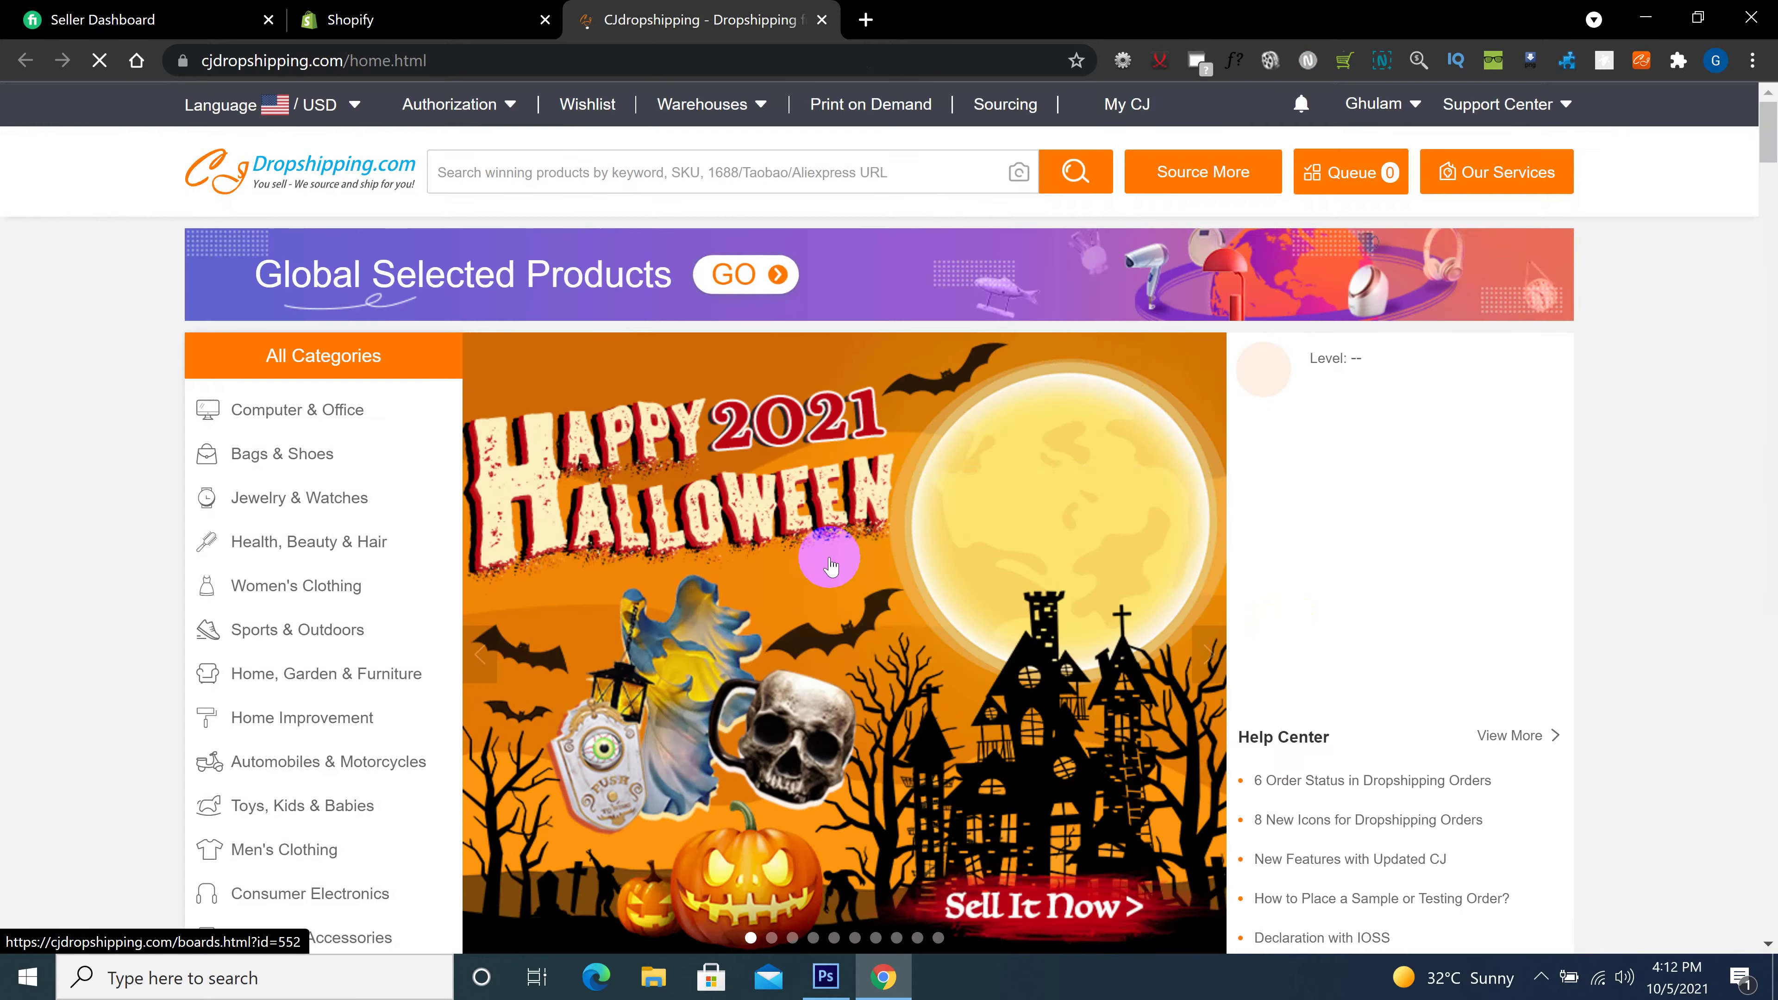
Focus the product search field on the CJdropshipping homepage
click(652, 173)
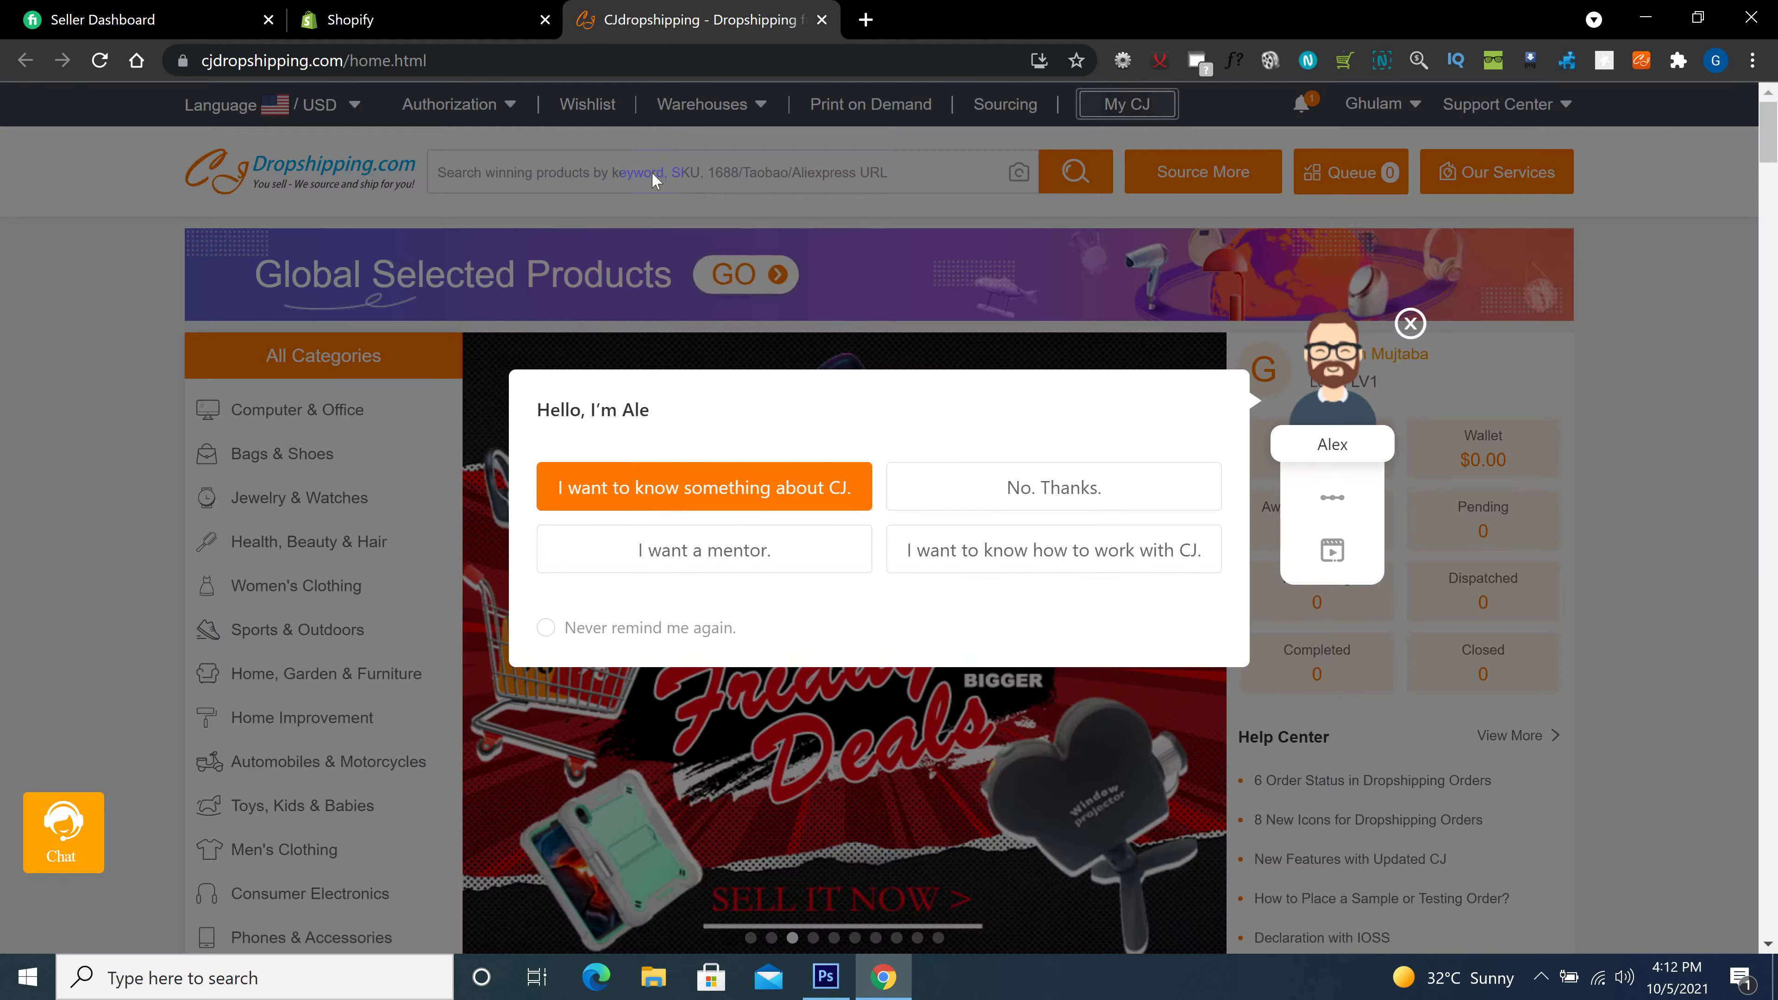
Dismiss the chat popup and search the CJ catalogue for 'beauty'
click(1411, 323)
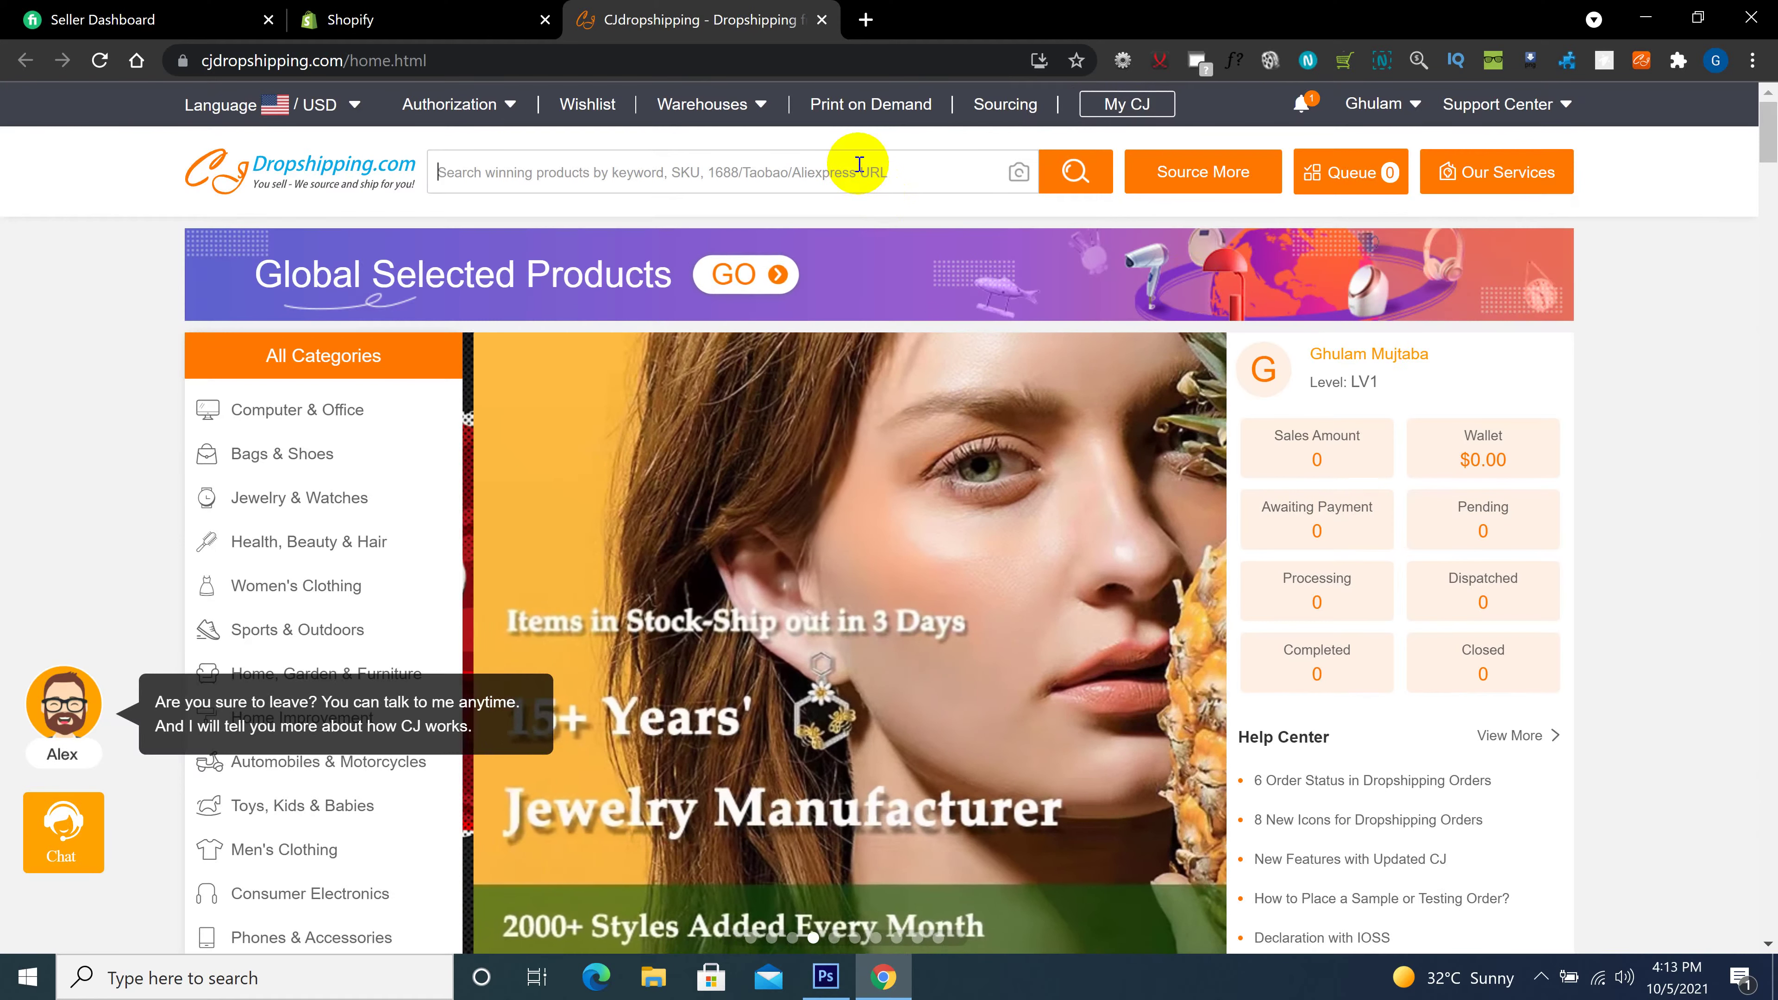
text(b)
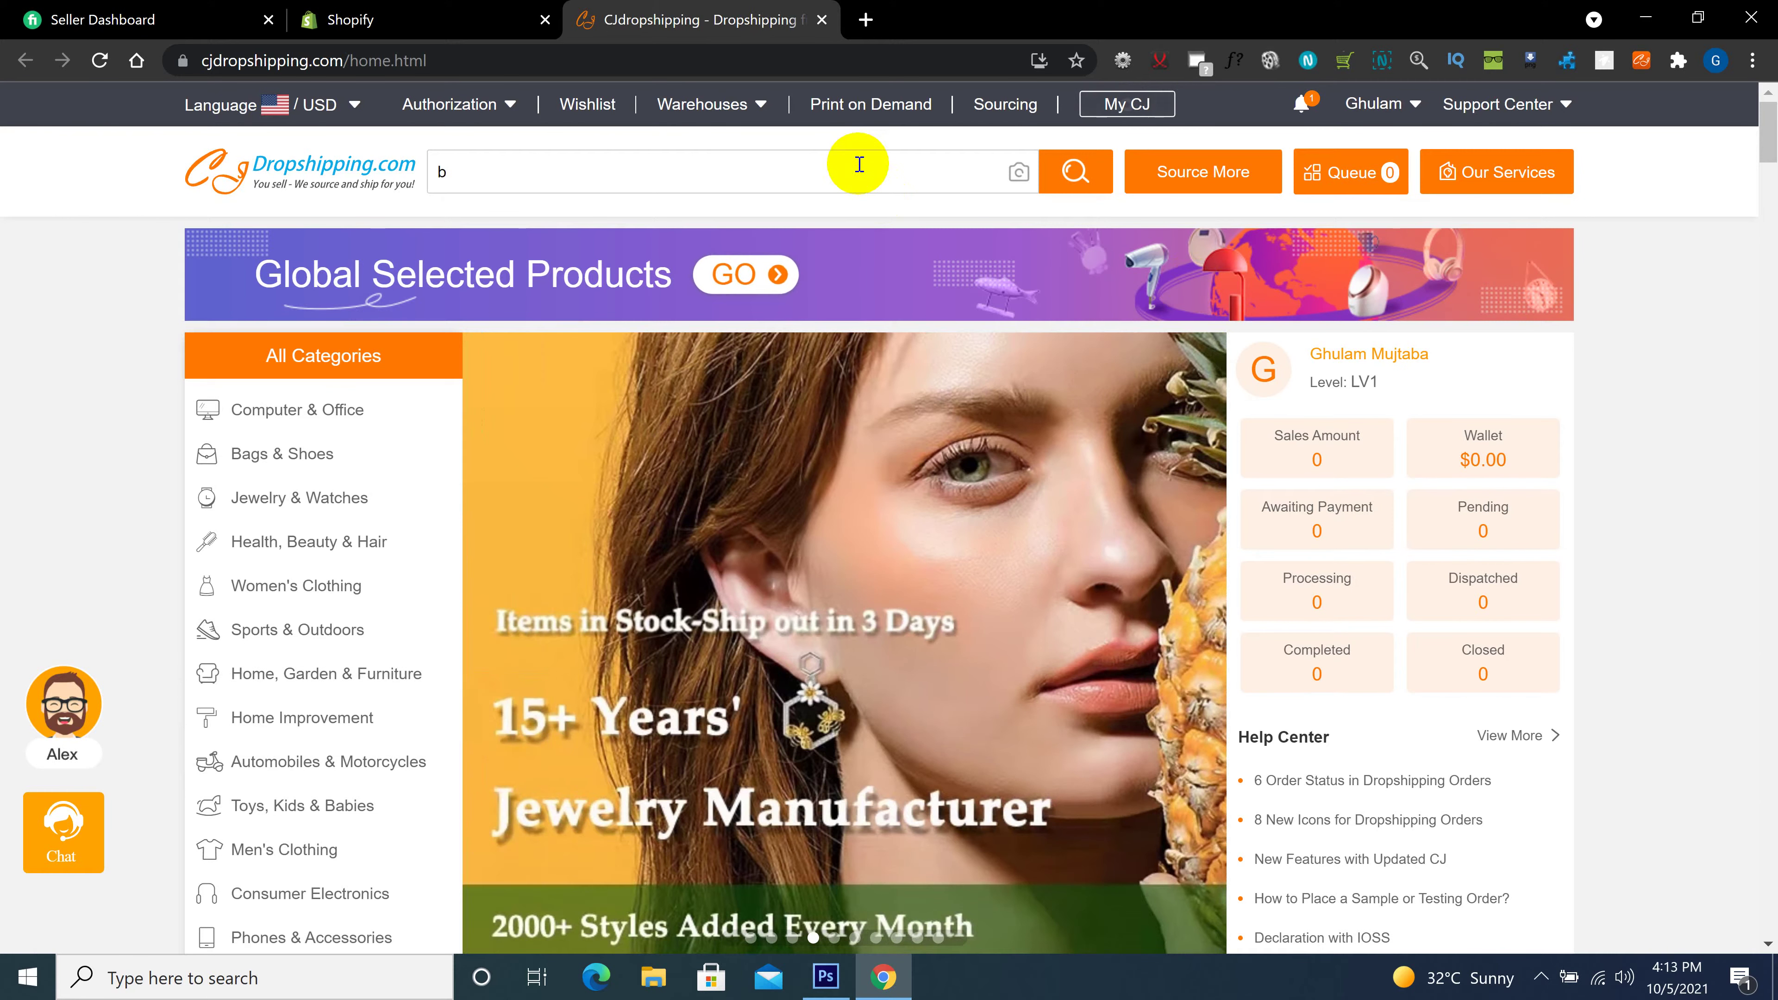
text(eauty)
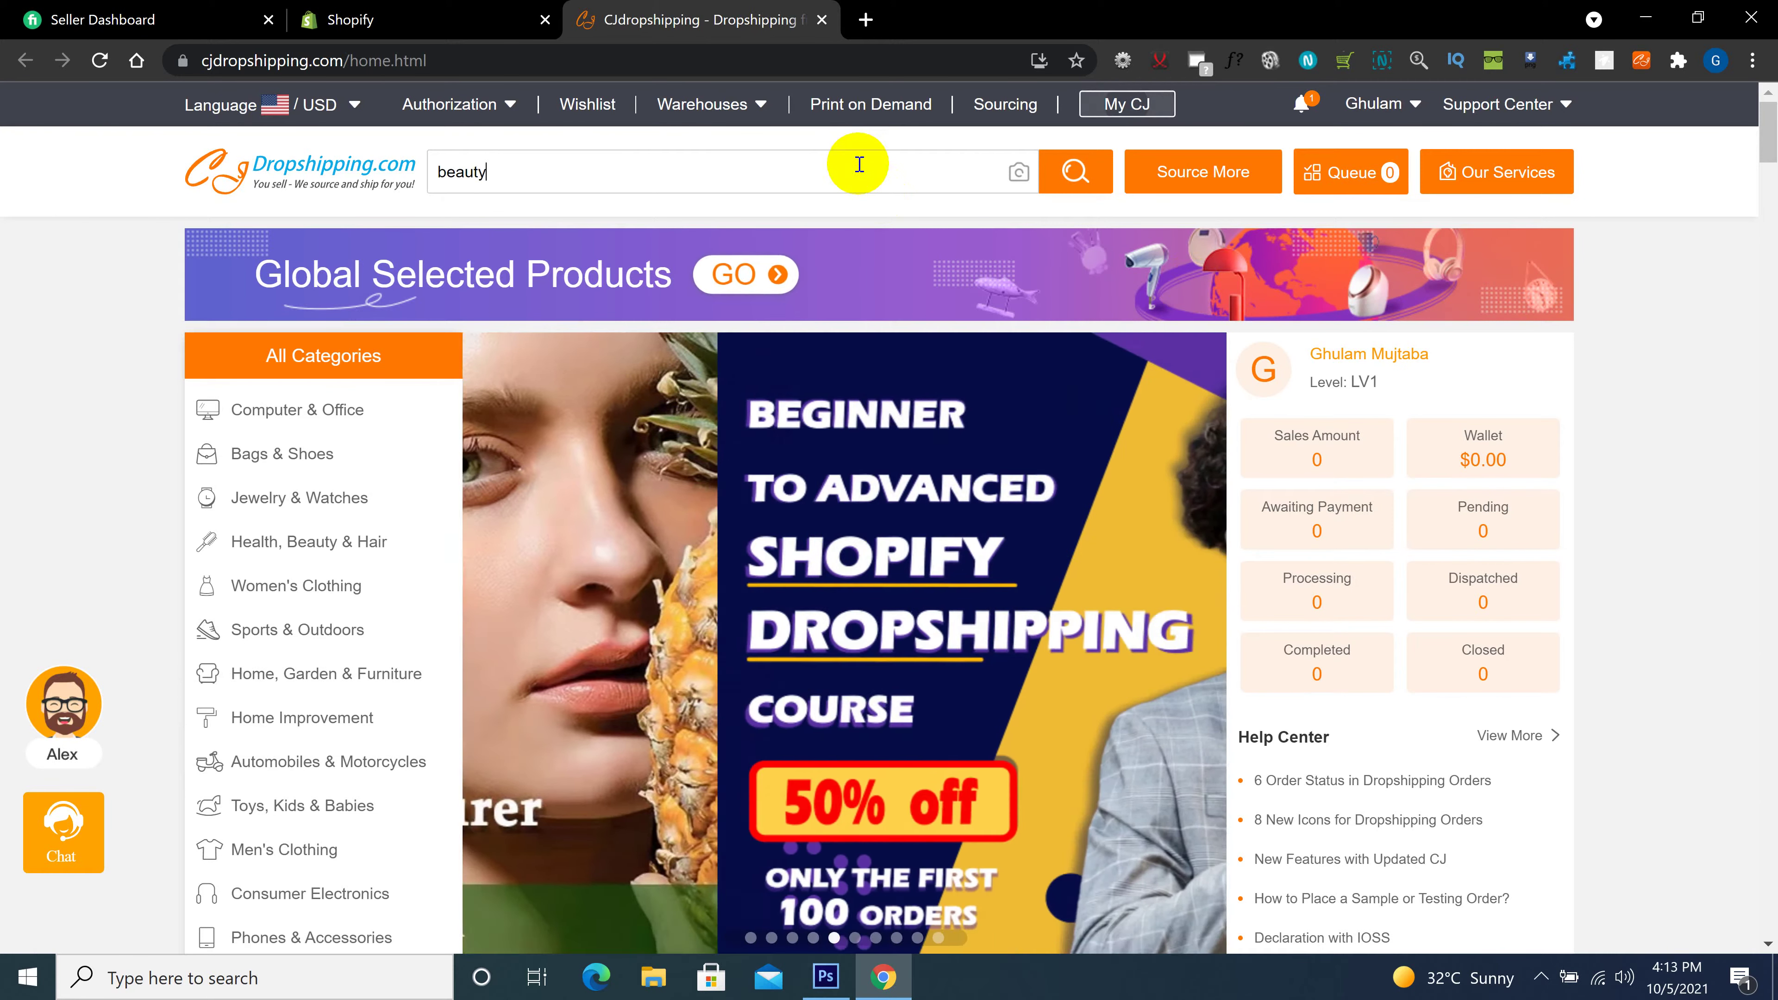
click(1060, 173)
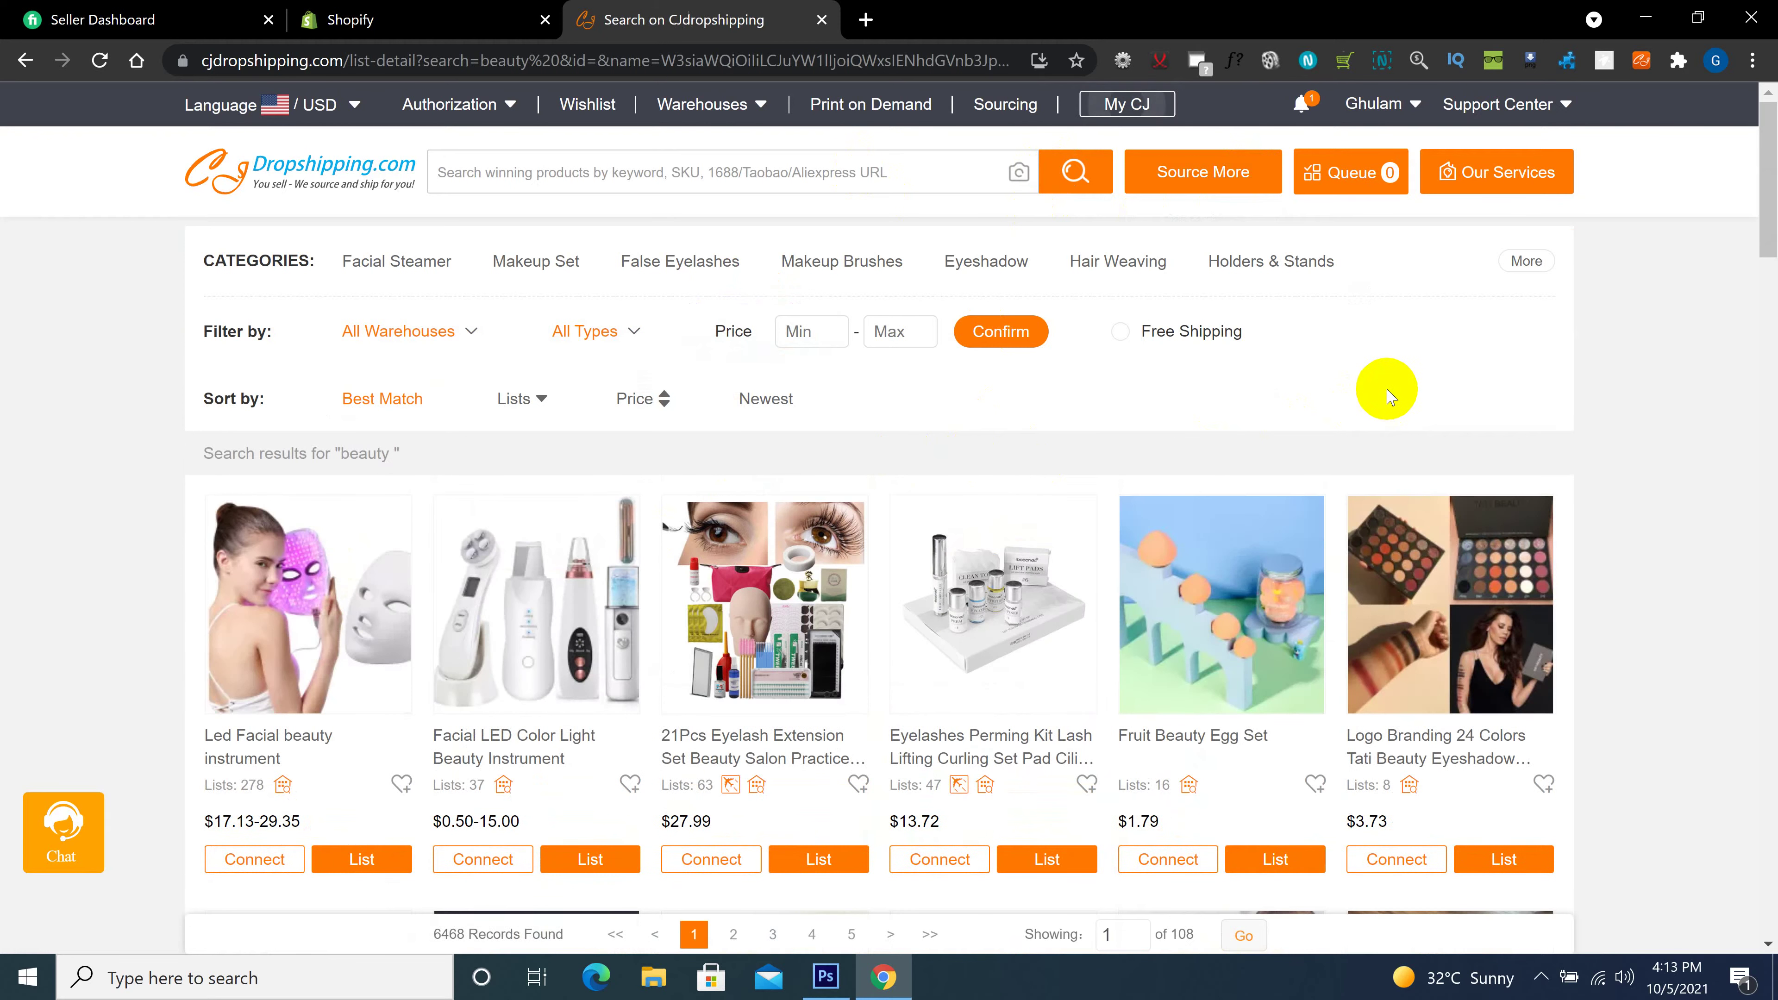
Queue the eyelash perming kit, facial LED instrument, sponge puff and satin bonnet, then view the queue
scroll(840, 596, down, 5)
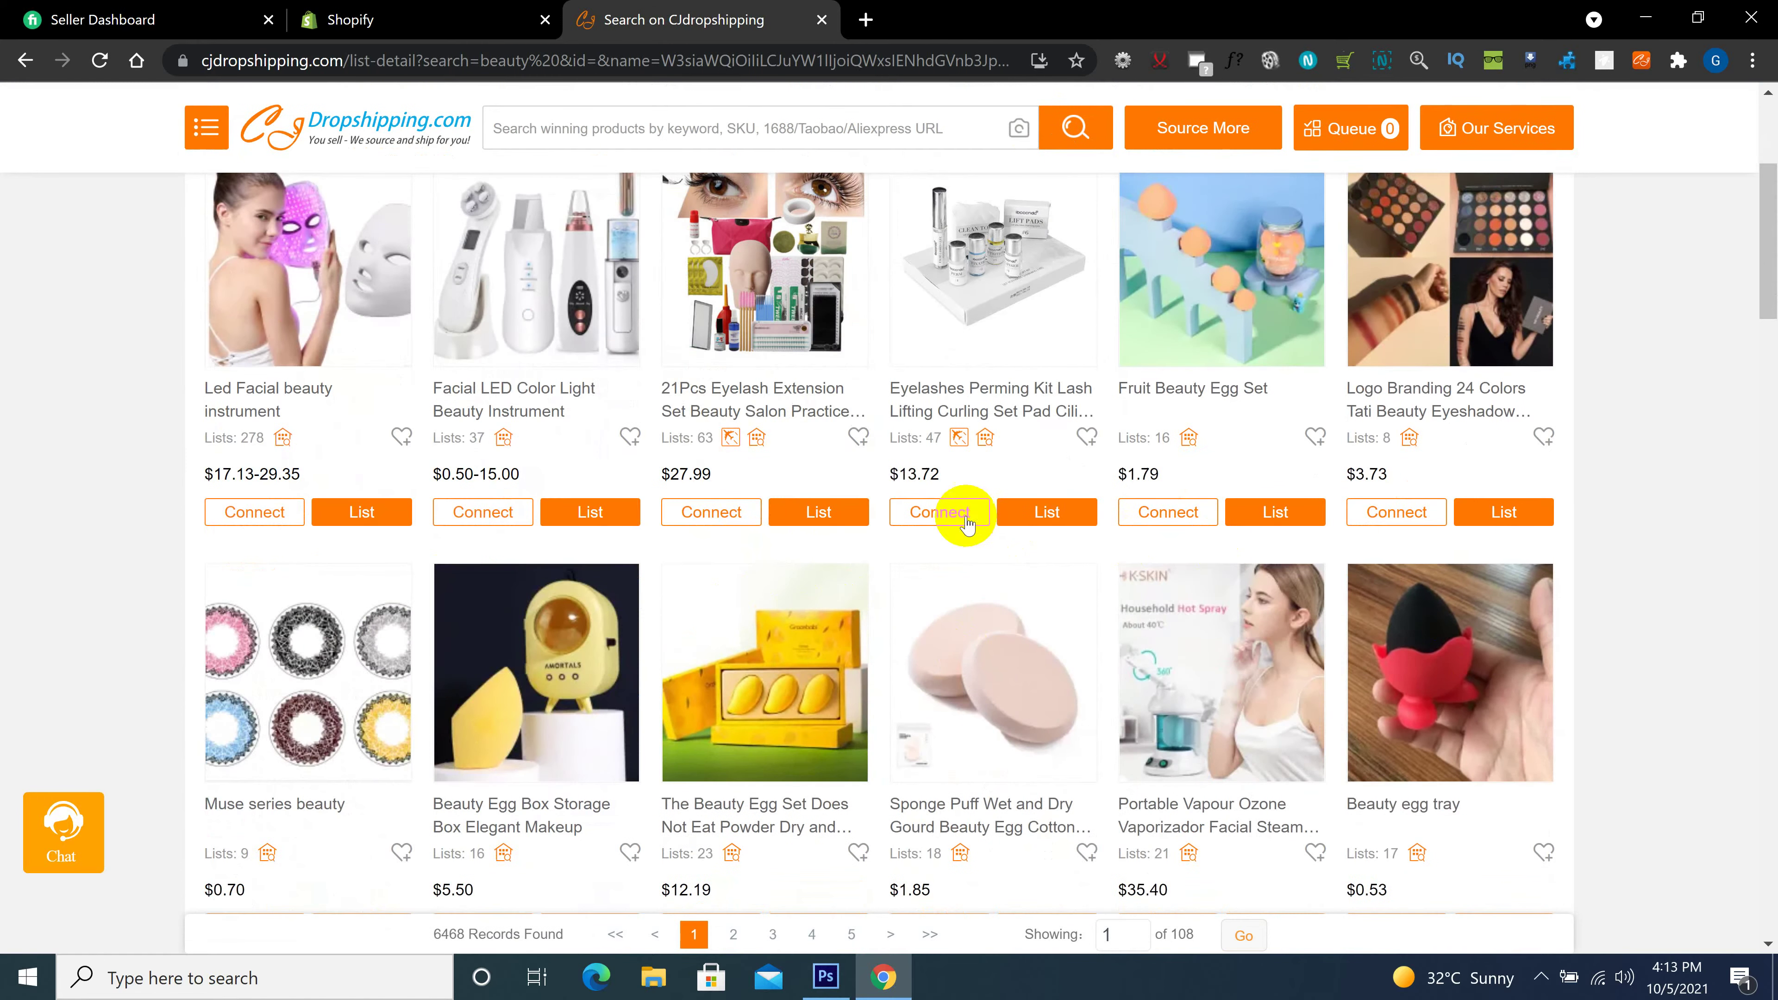
mouse_move(980, 518)
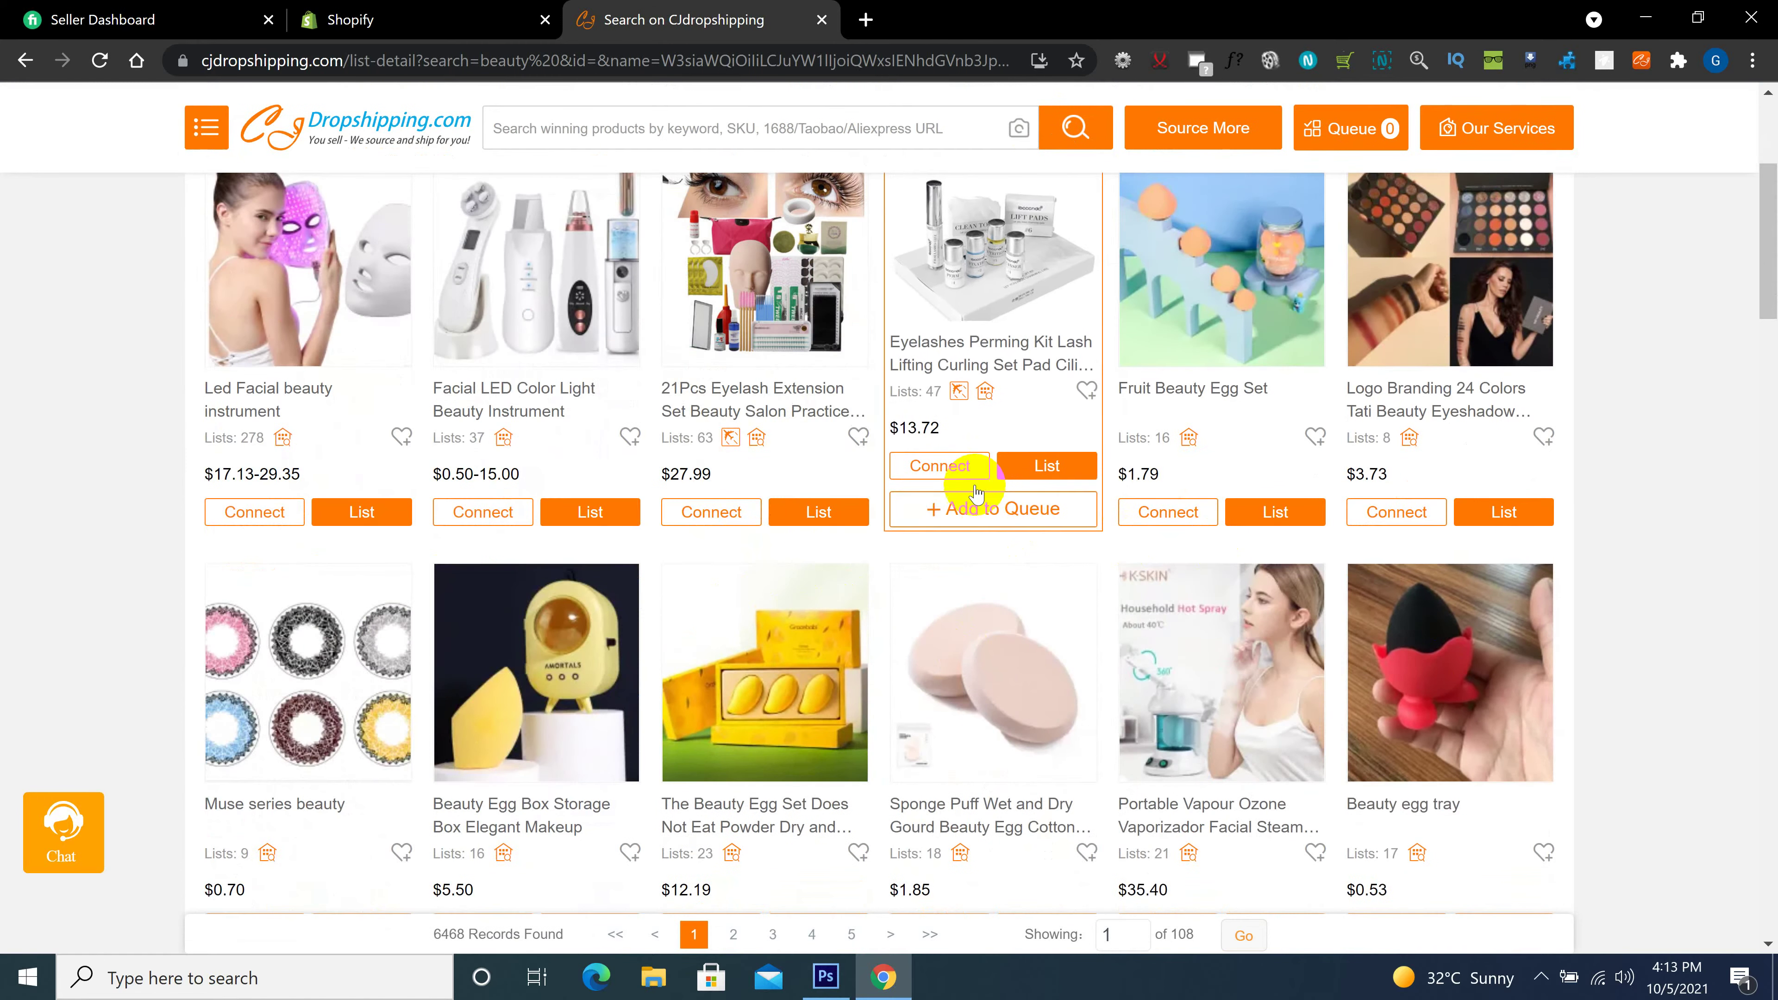
click(991, 515)
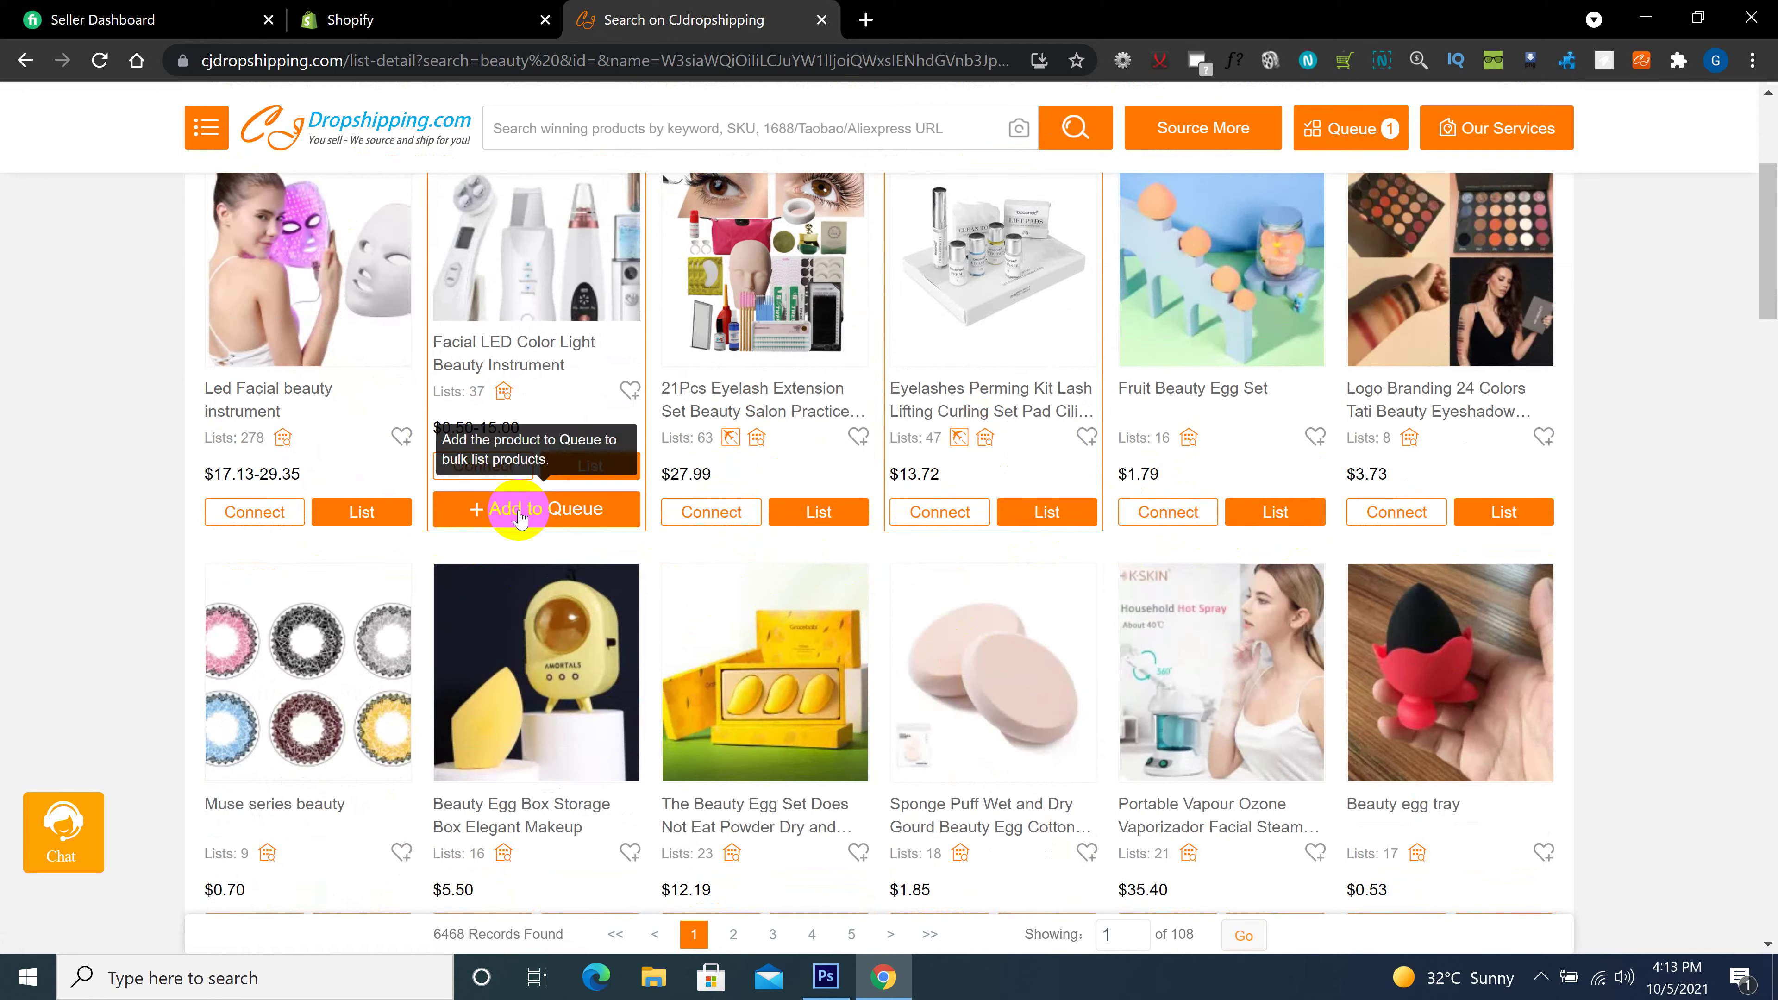
click(592, 527)
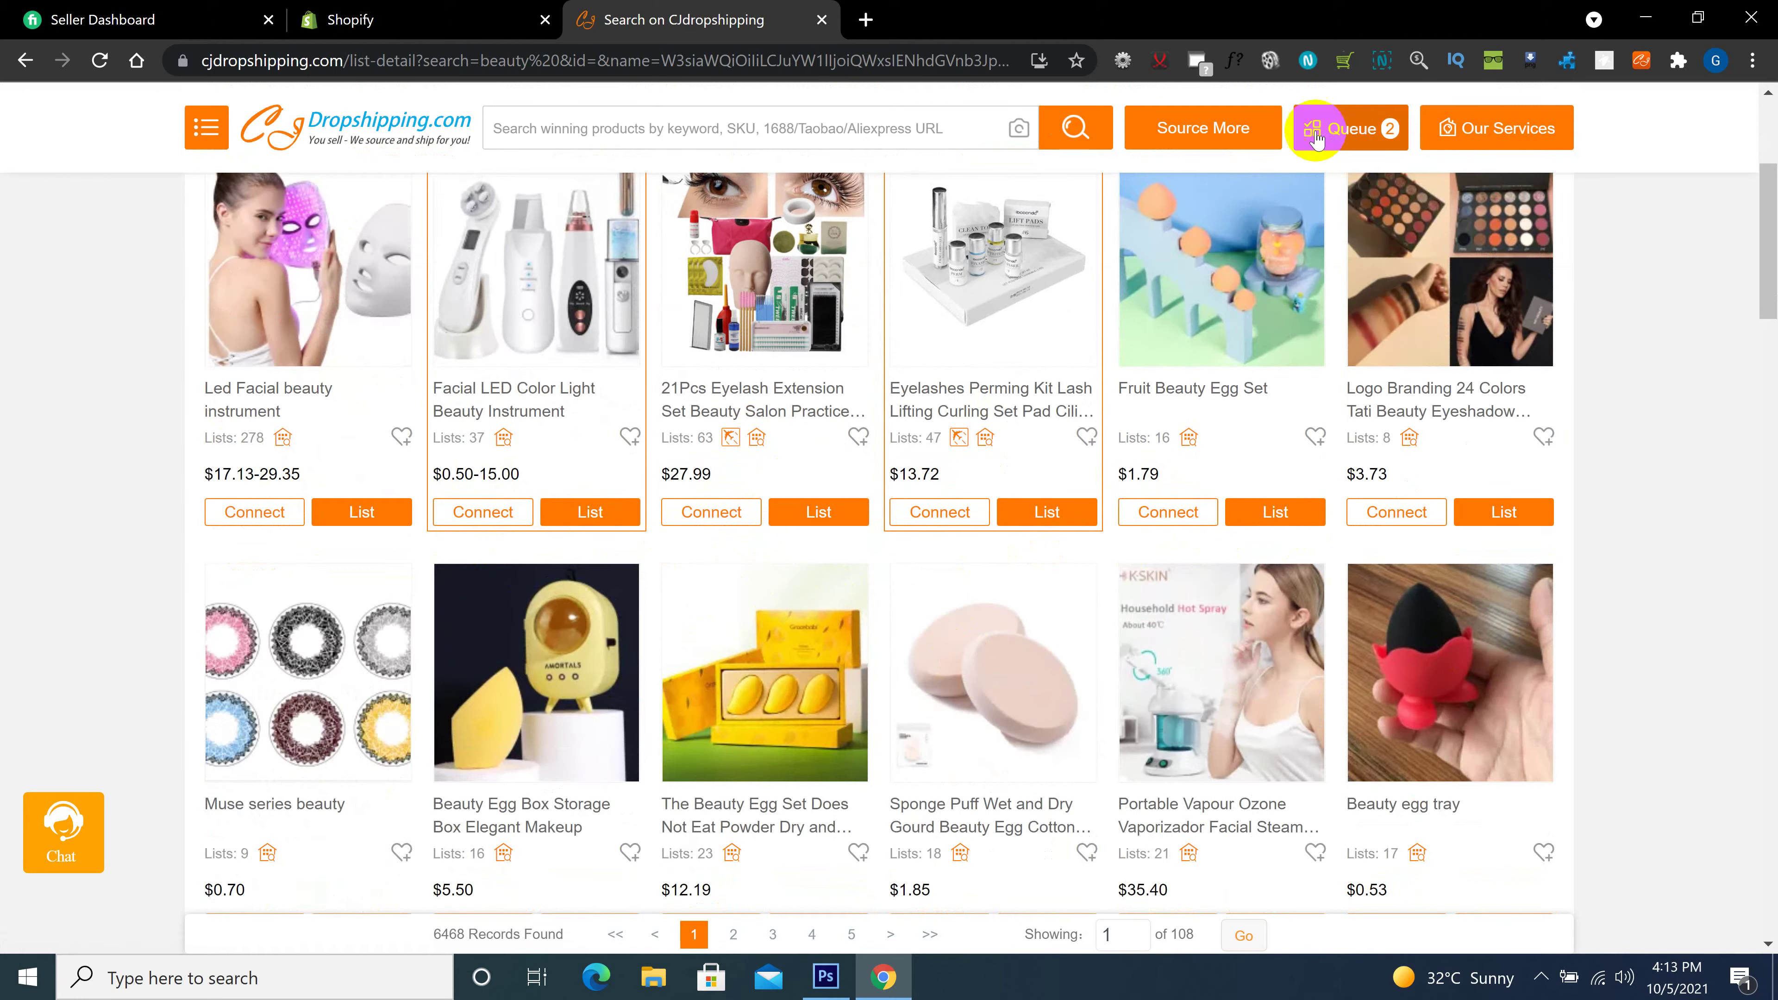
scroll(1001, 666, down, 3)
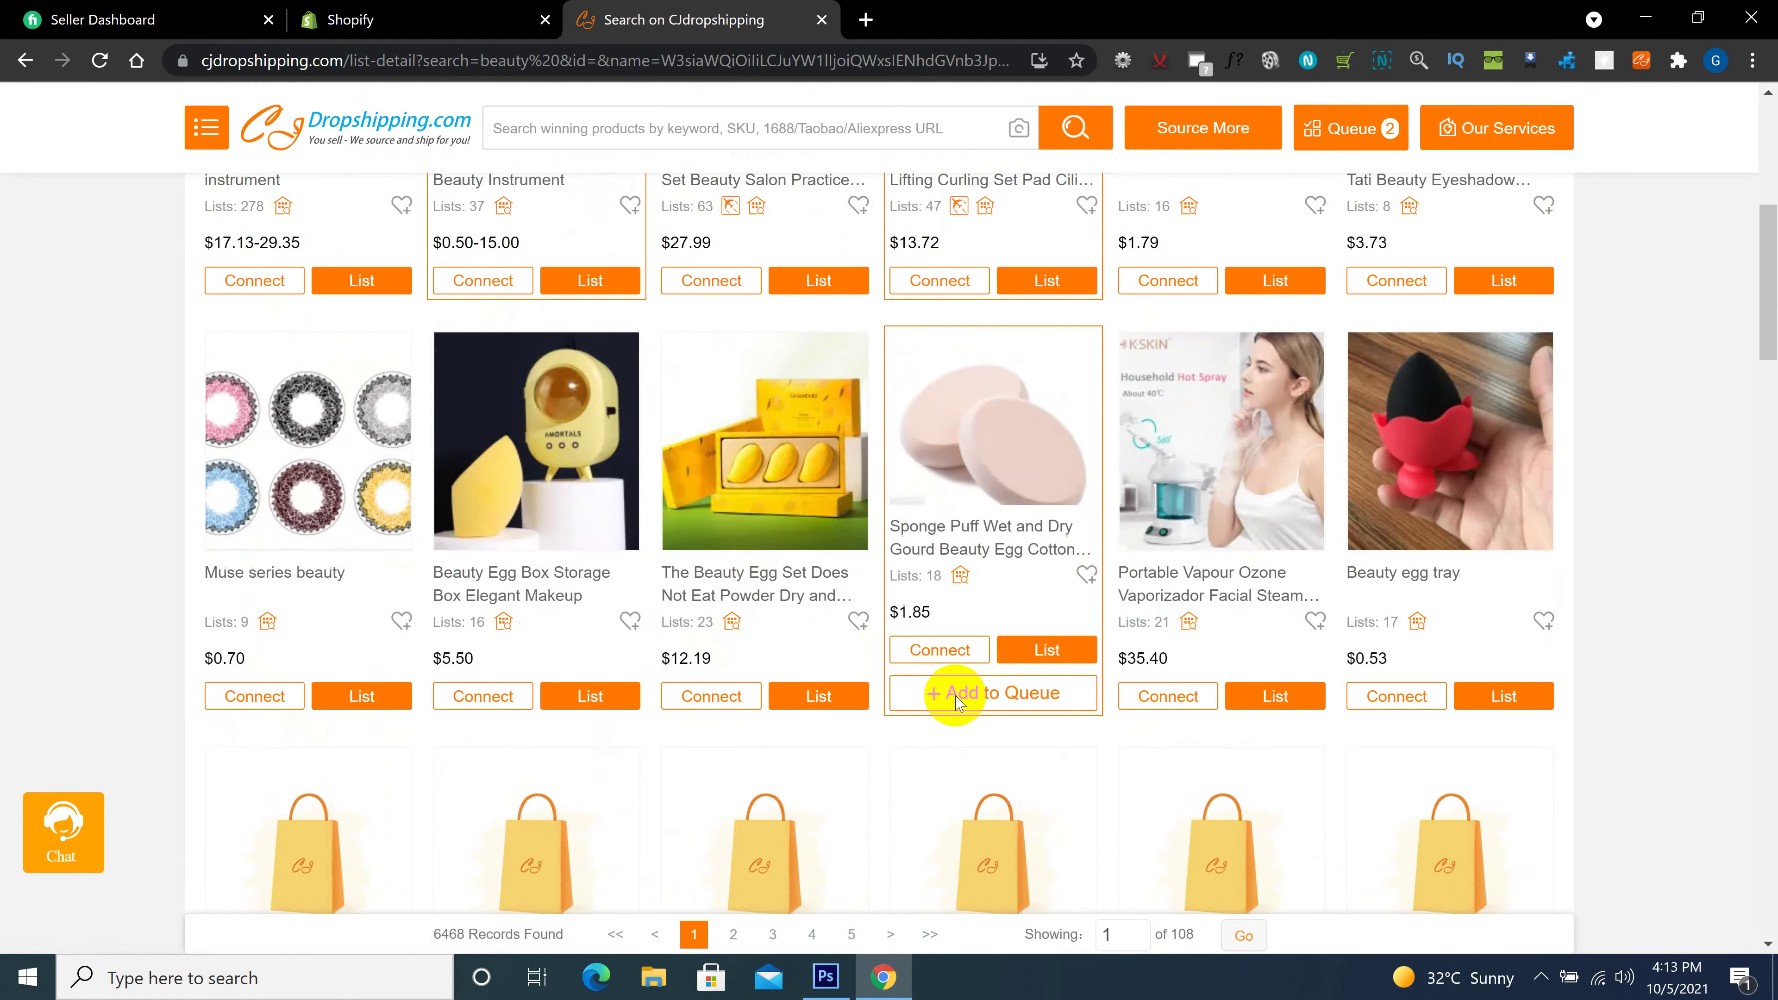
click(982, 715)
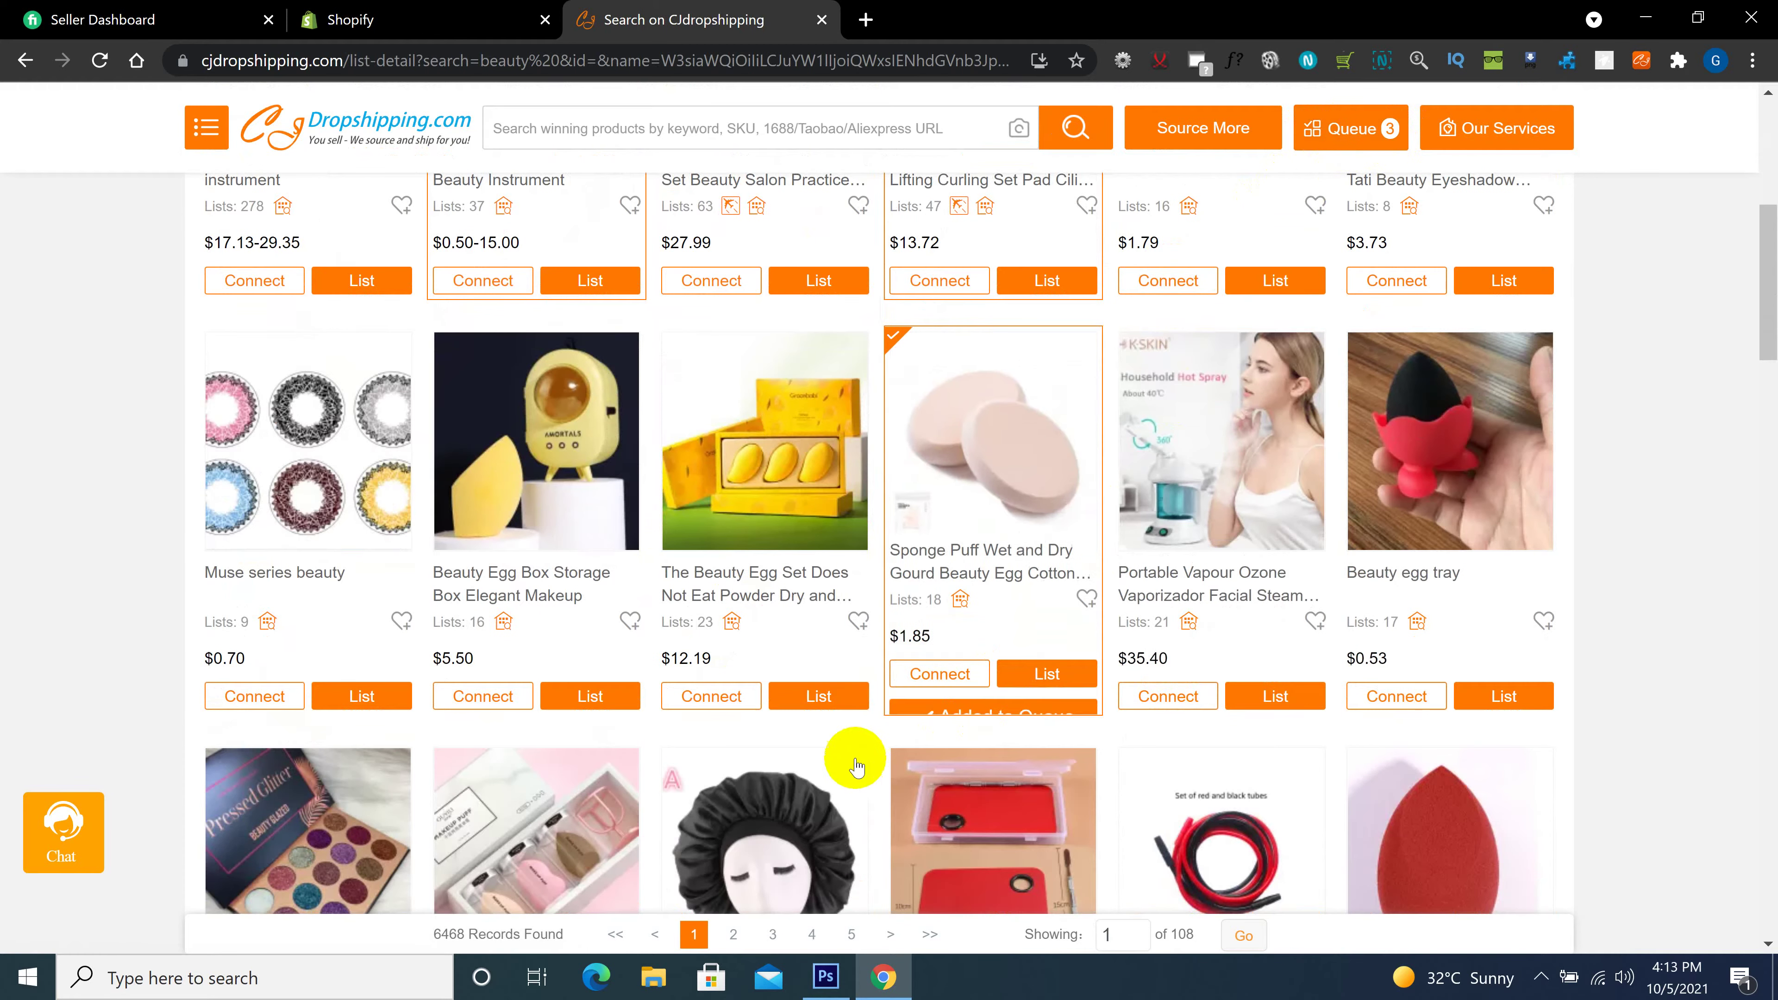
scroll(845, 762, down, 5)
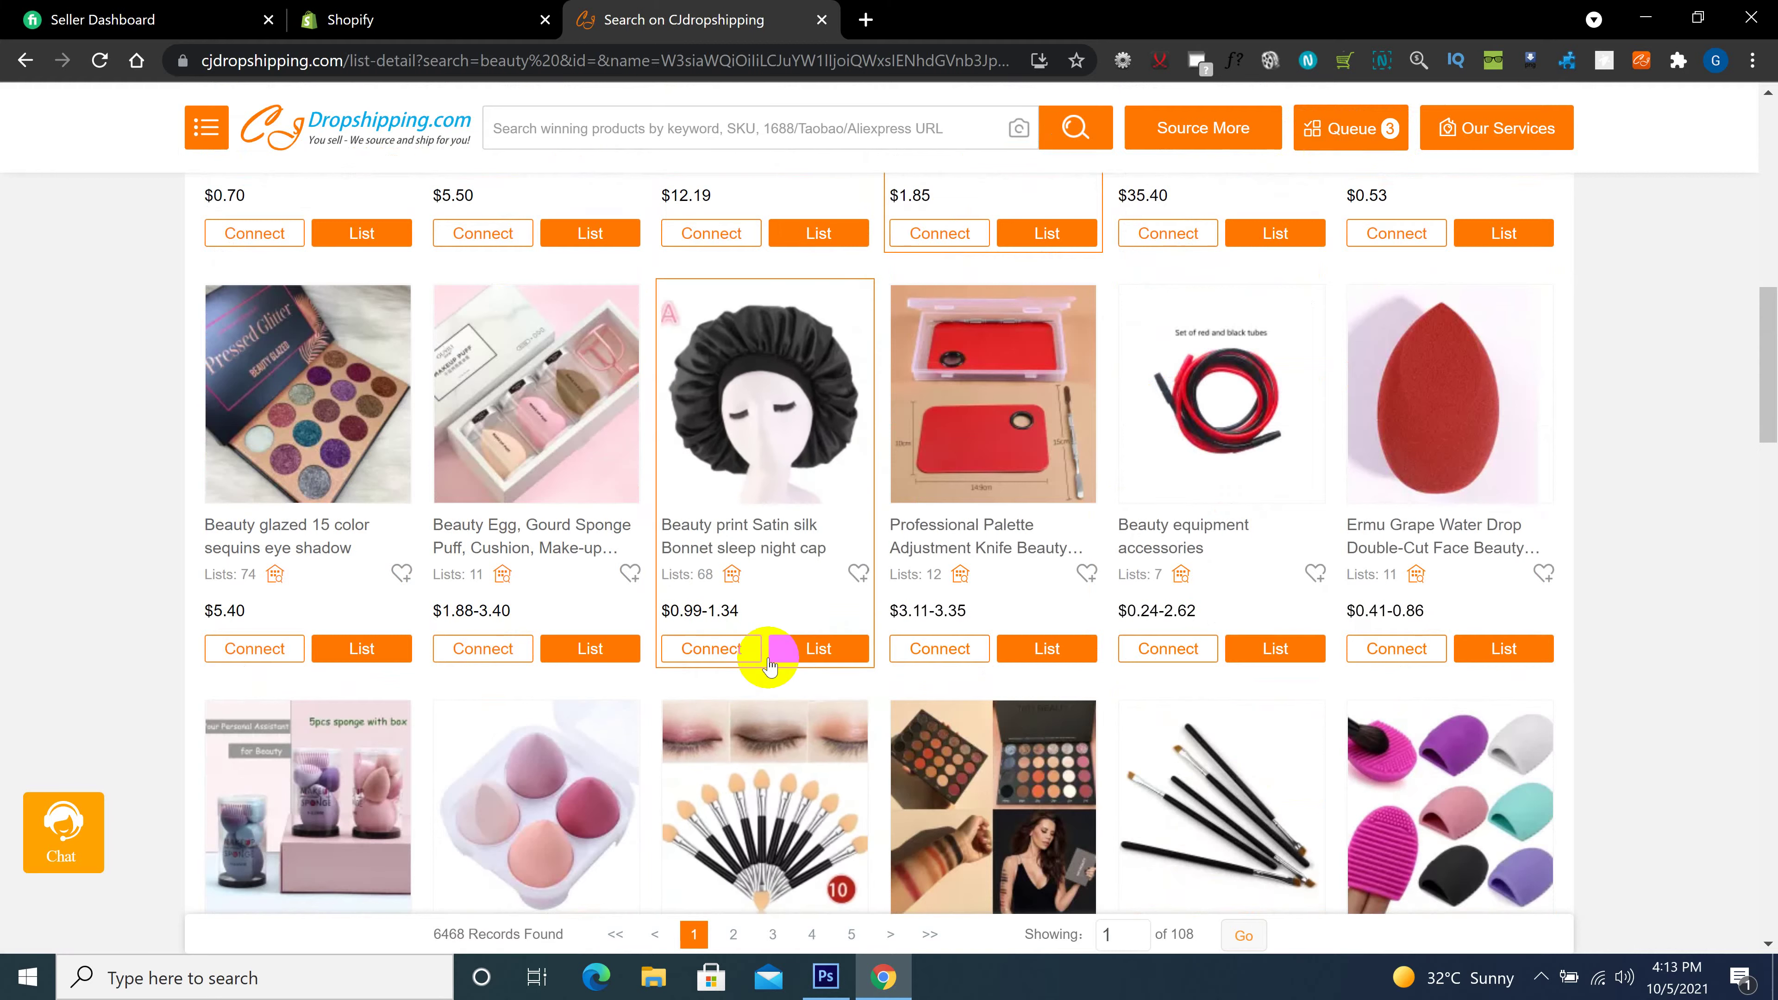
click(763, 647)
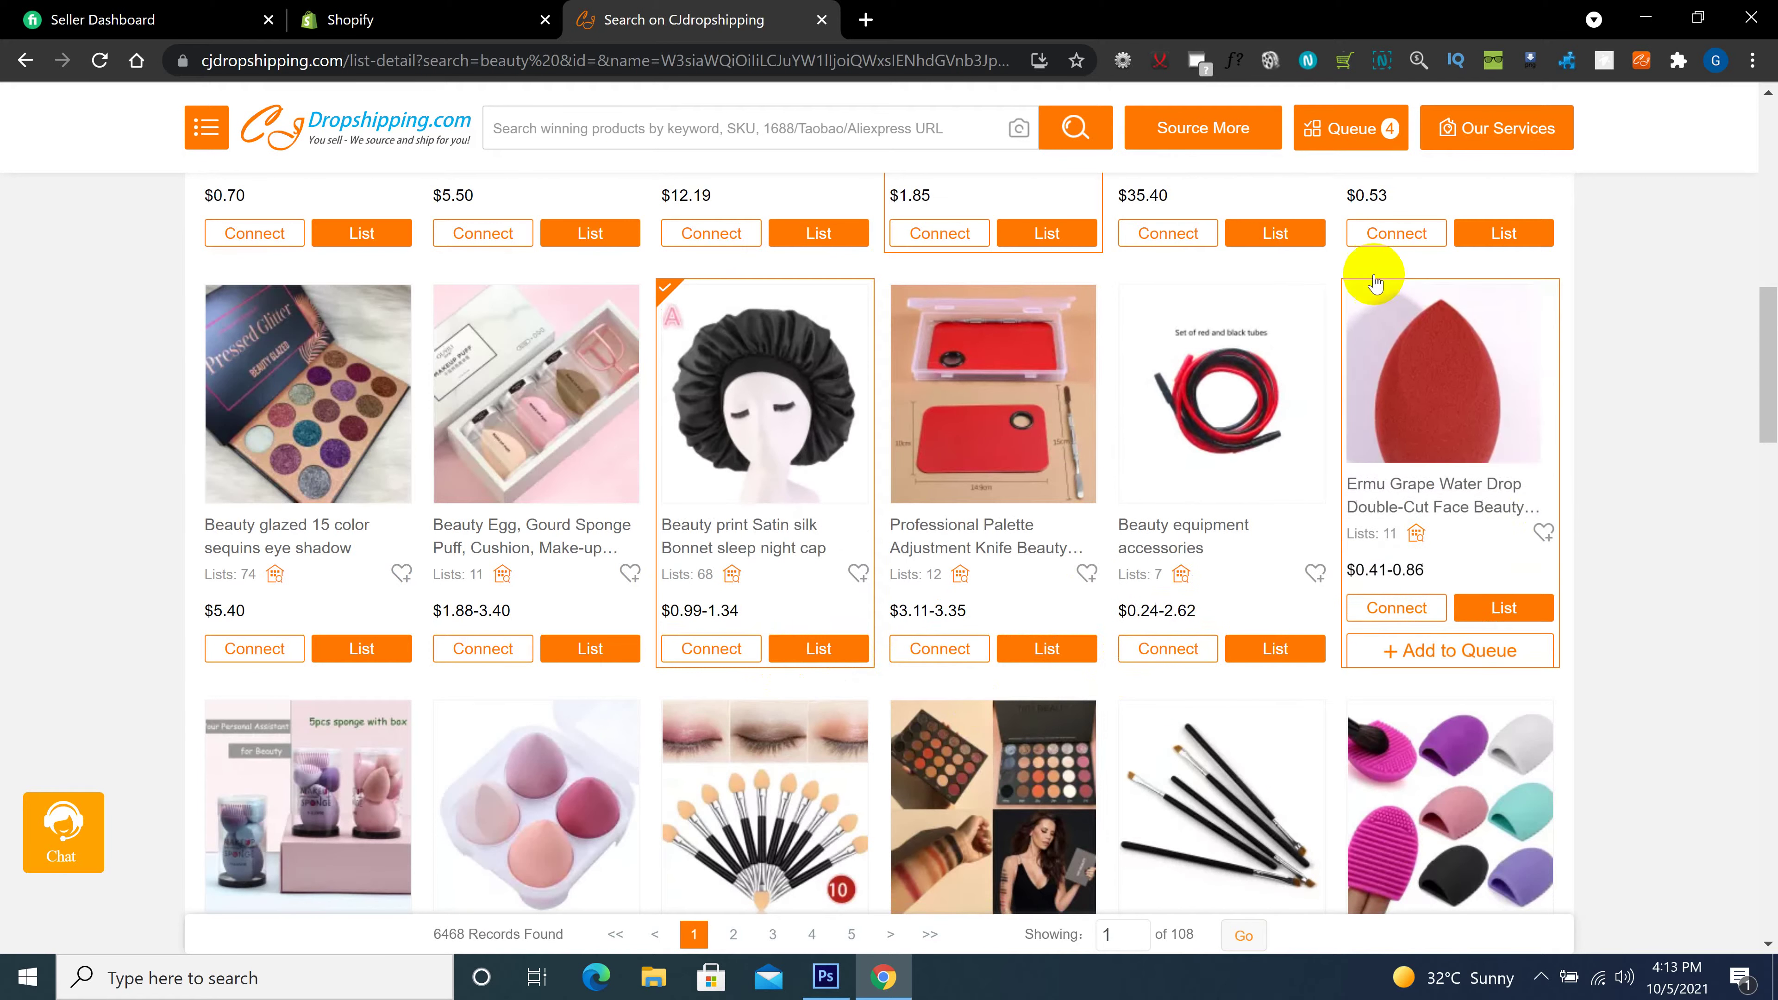
click(1350, 133)
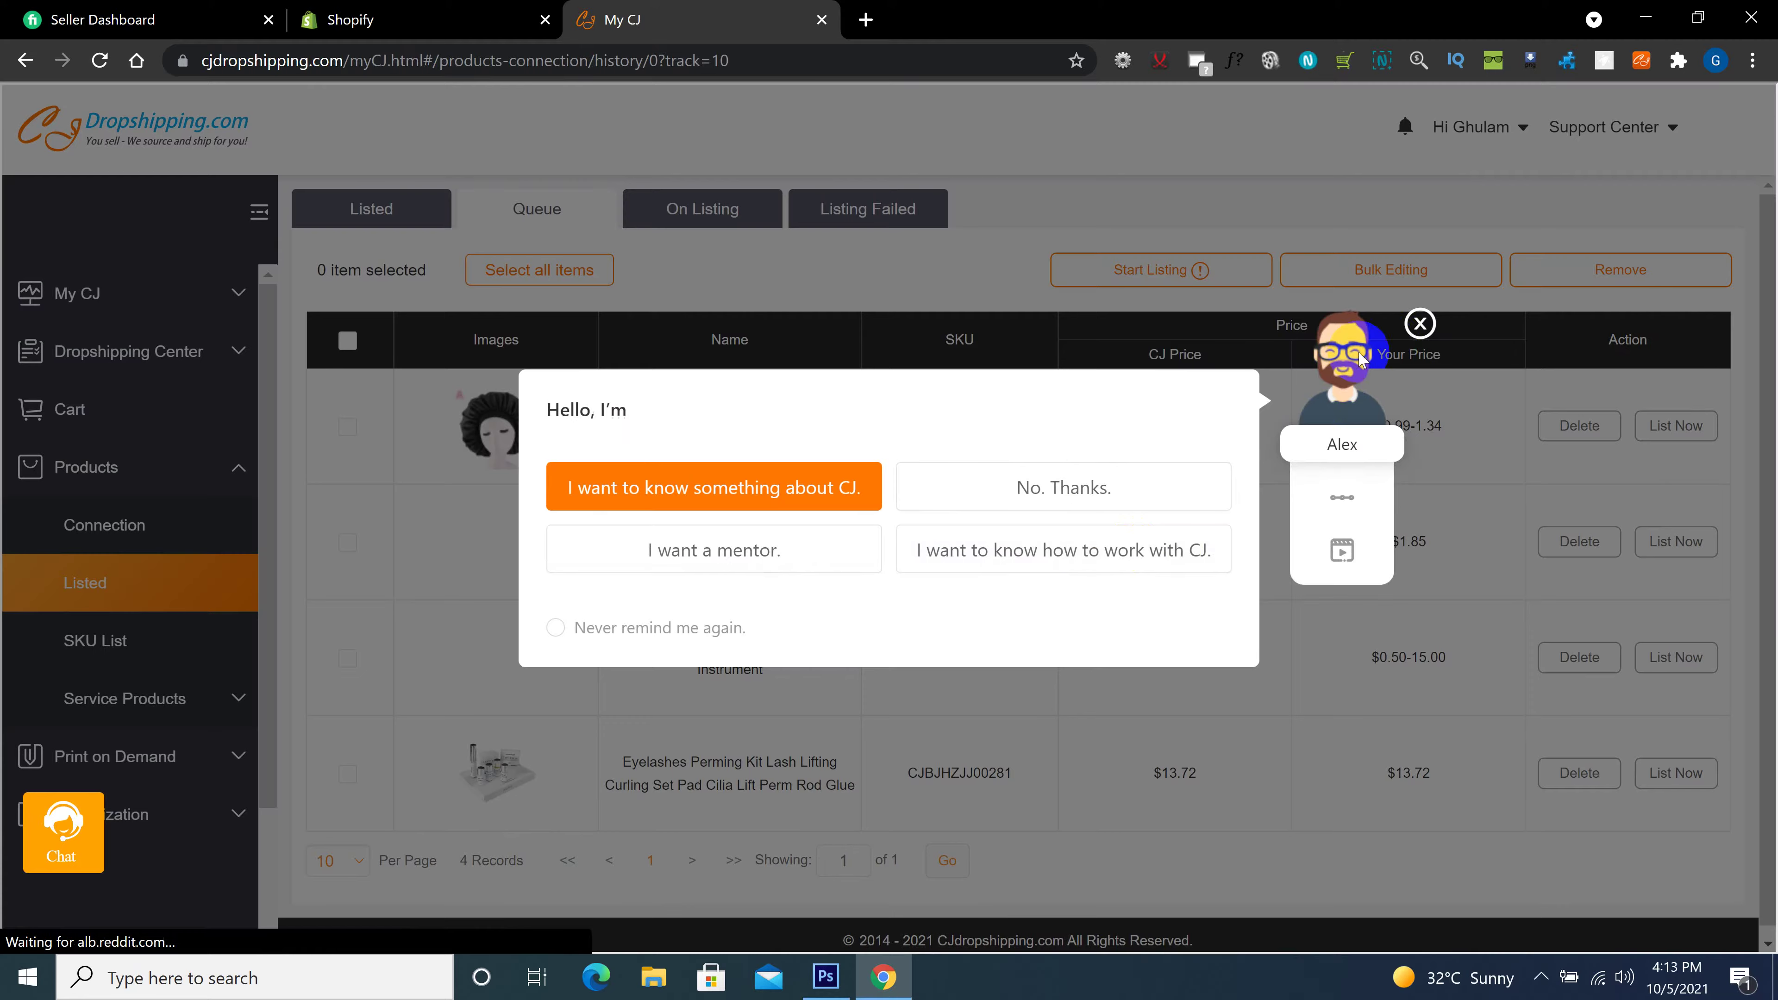
Dismiss the chat popup, select all four queued products and bring up bulk pricing rules
click(1420, 323)
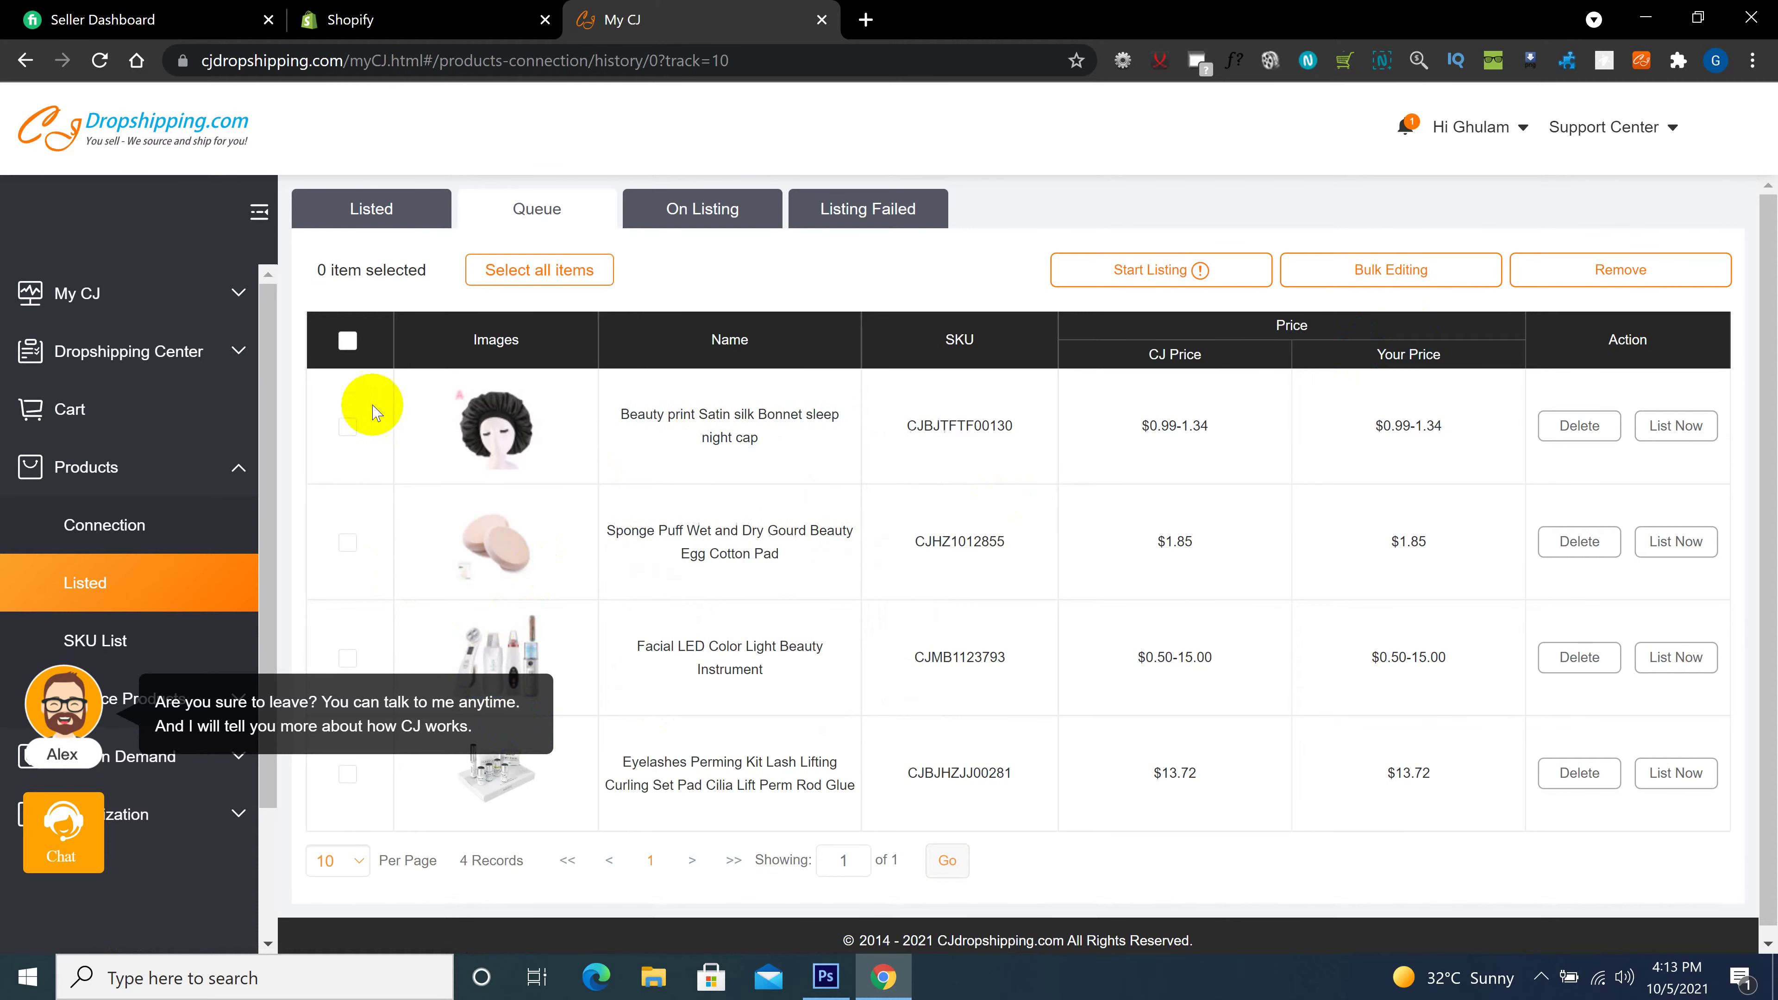
click(346, 343)
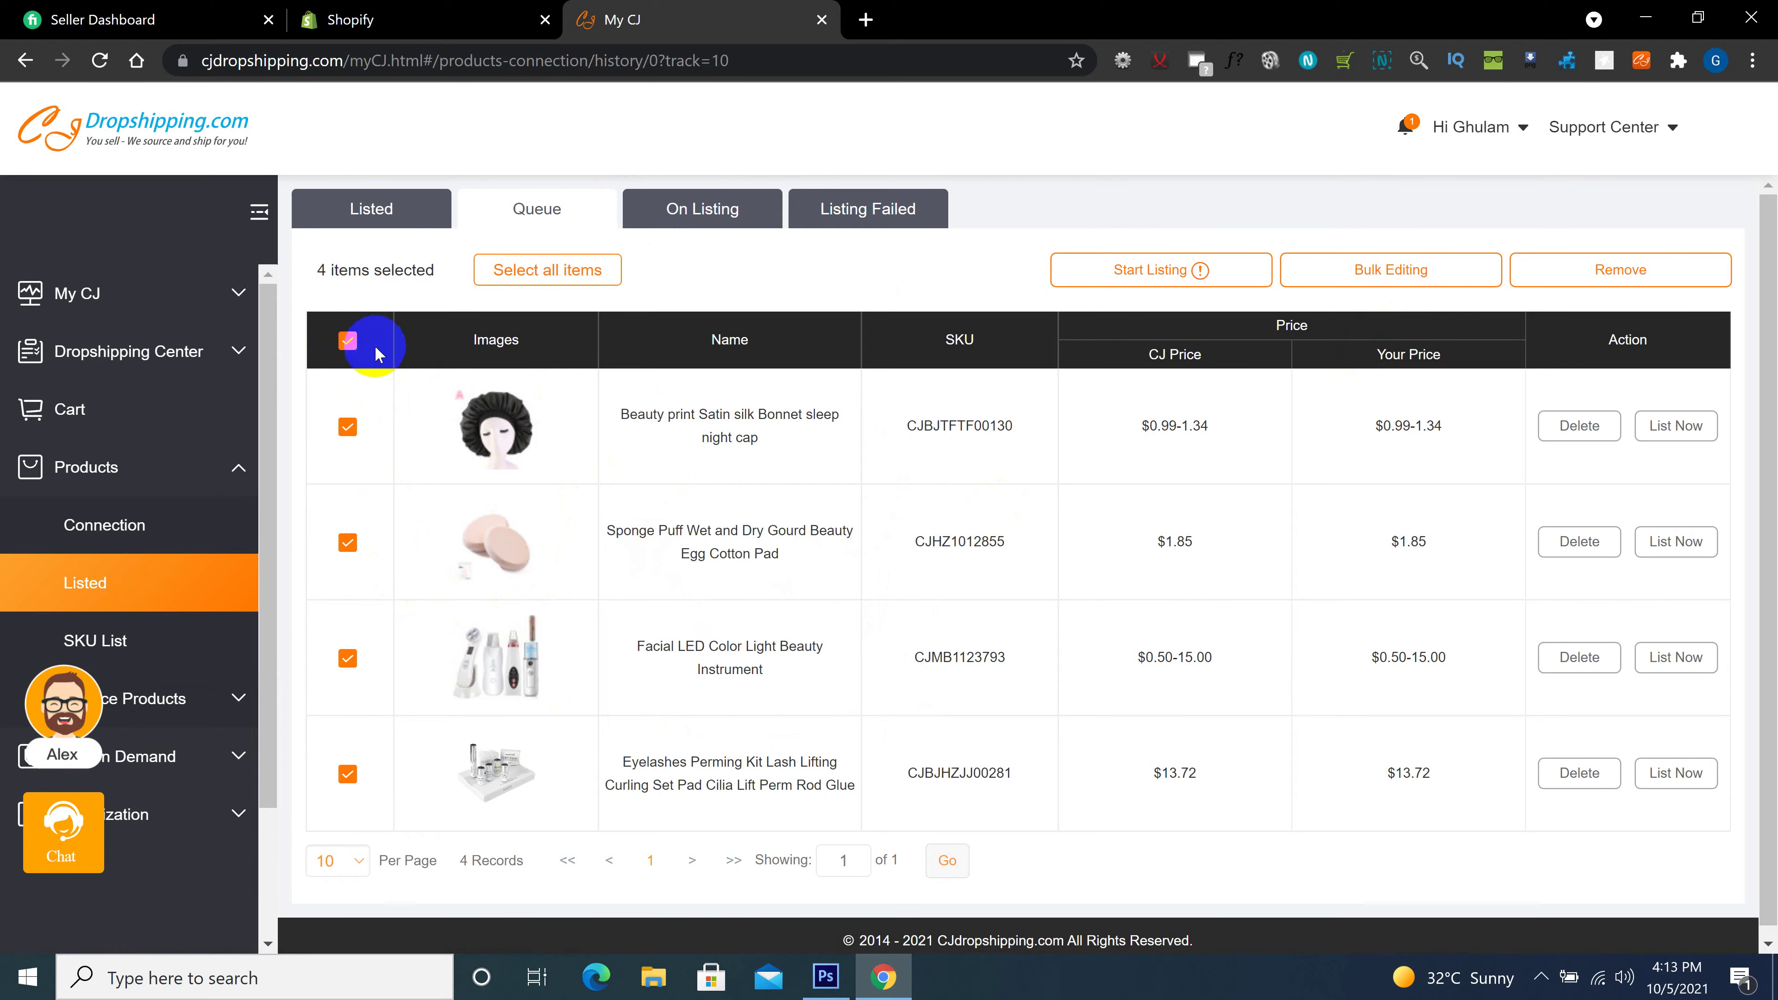
mouse_move(1124, 270)
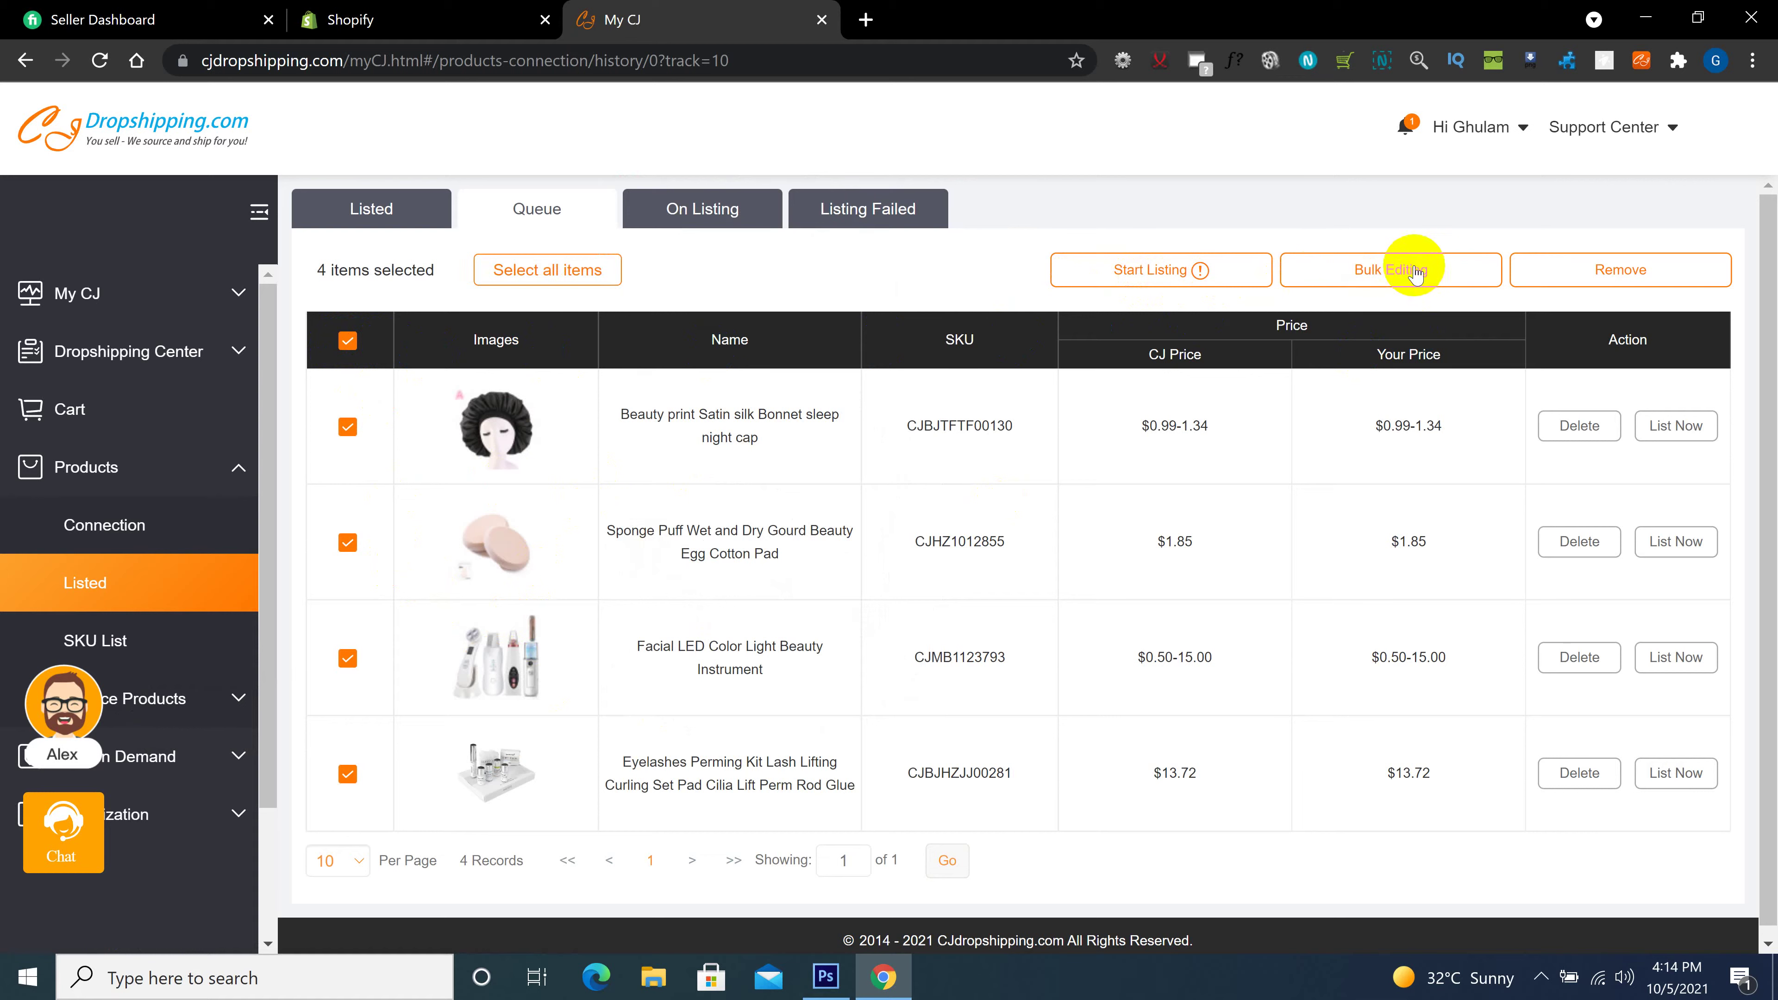
click(1387, 275)
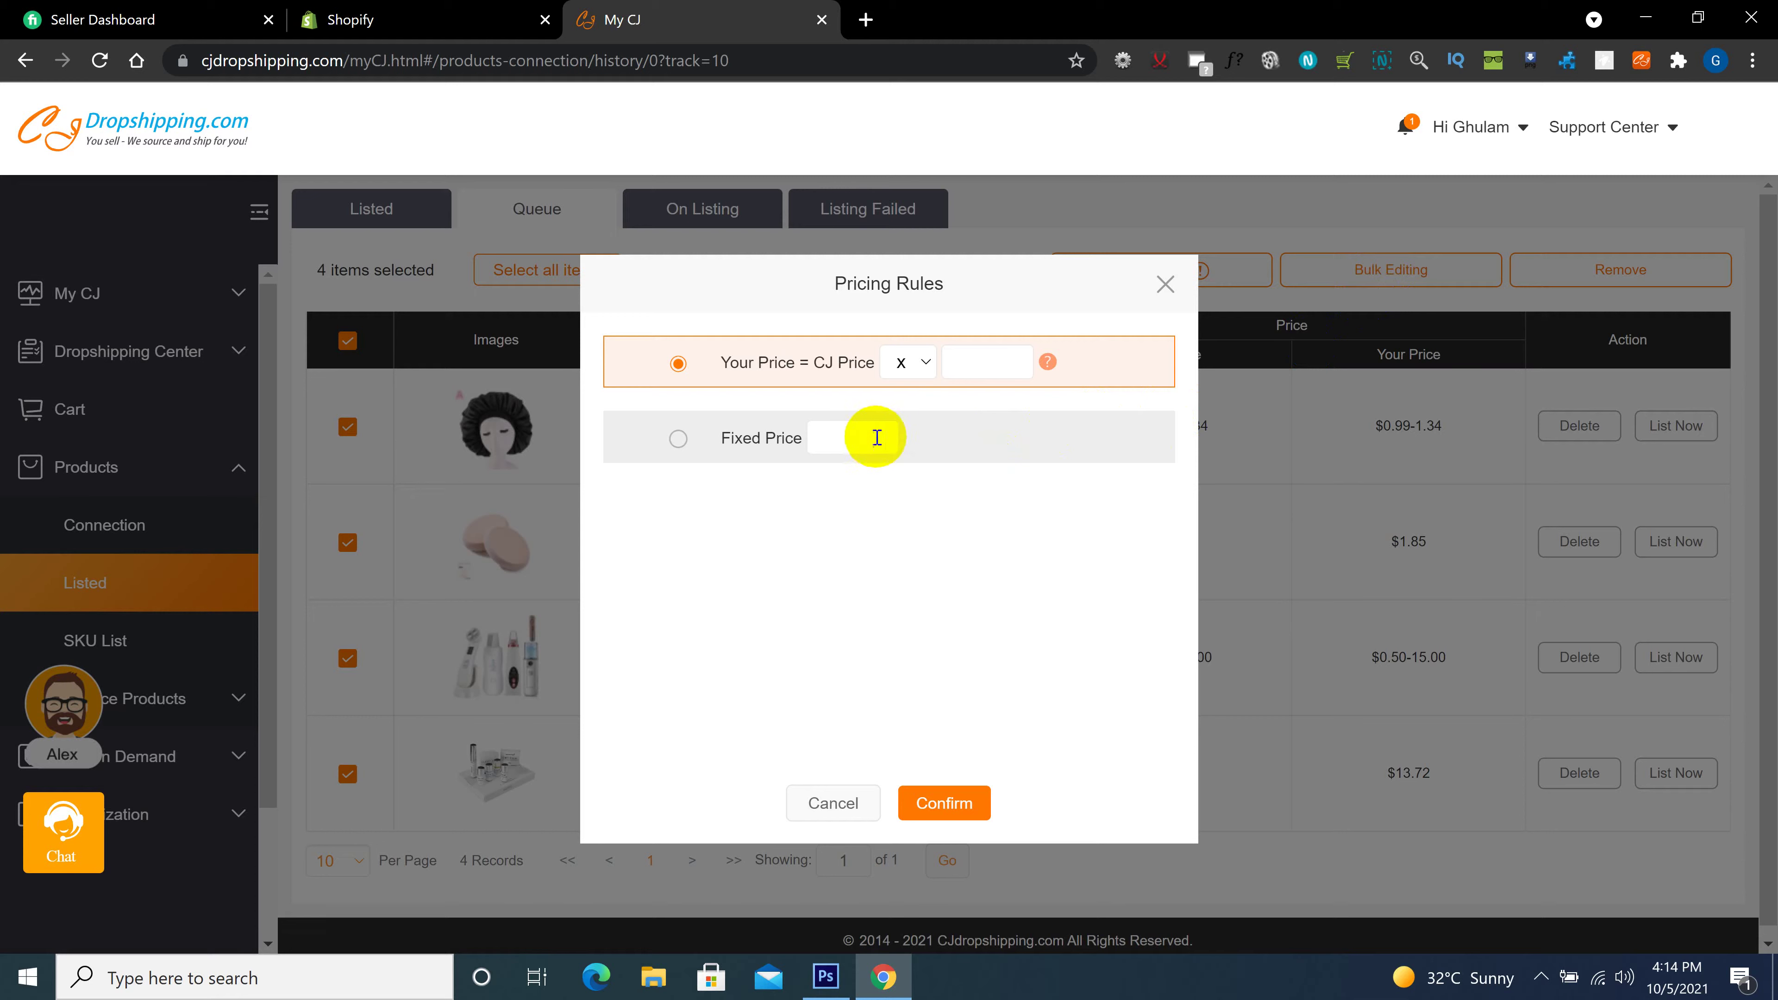
Apply the pricing rule Your Price = CJ Price × 2 to all products
drag(814, 286, 983, 389)
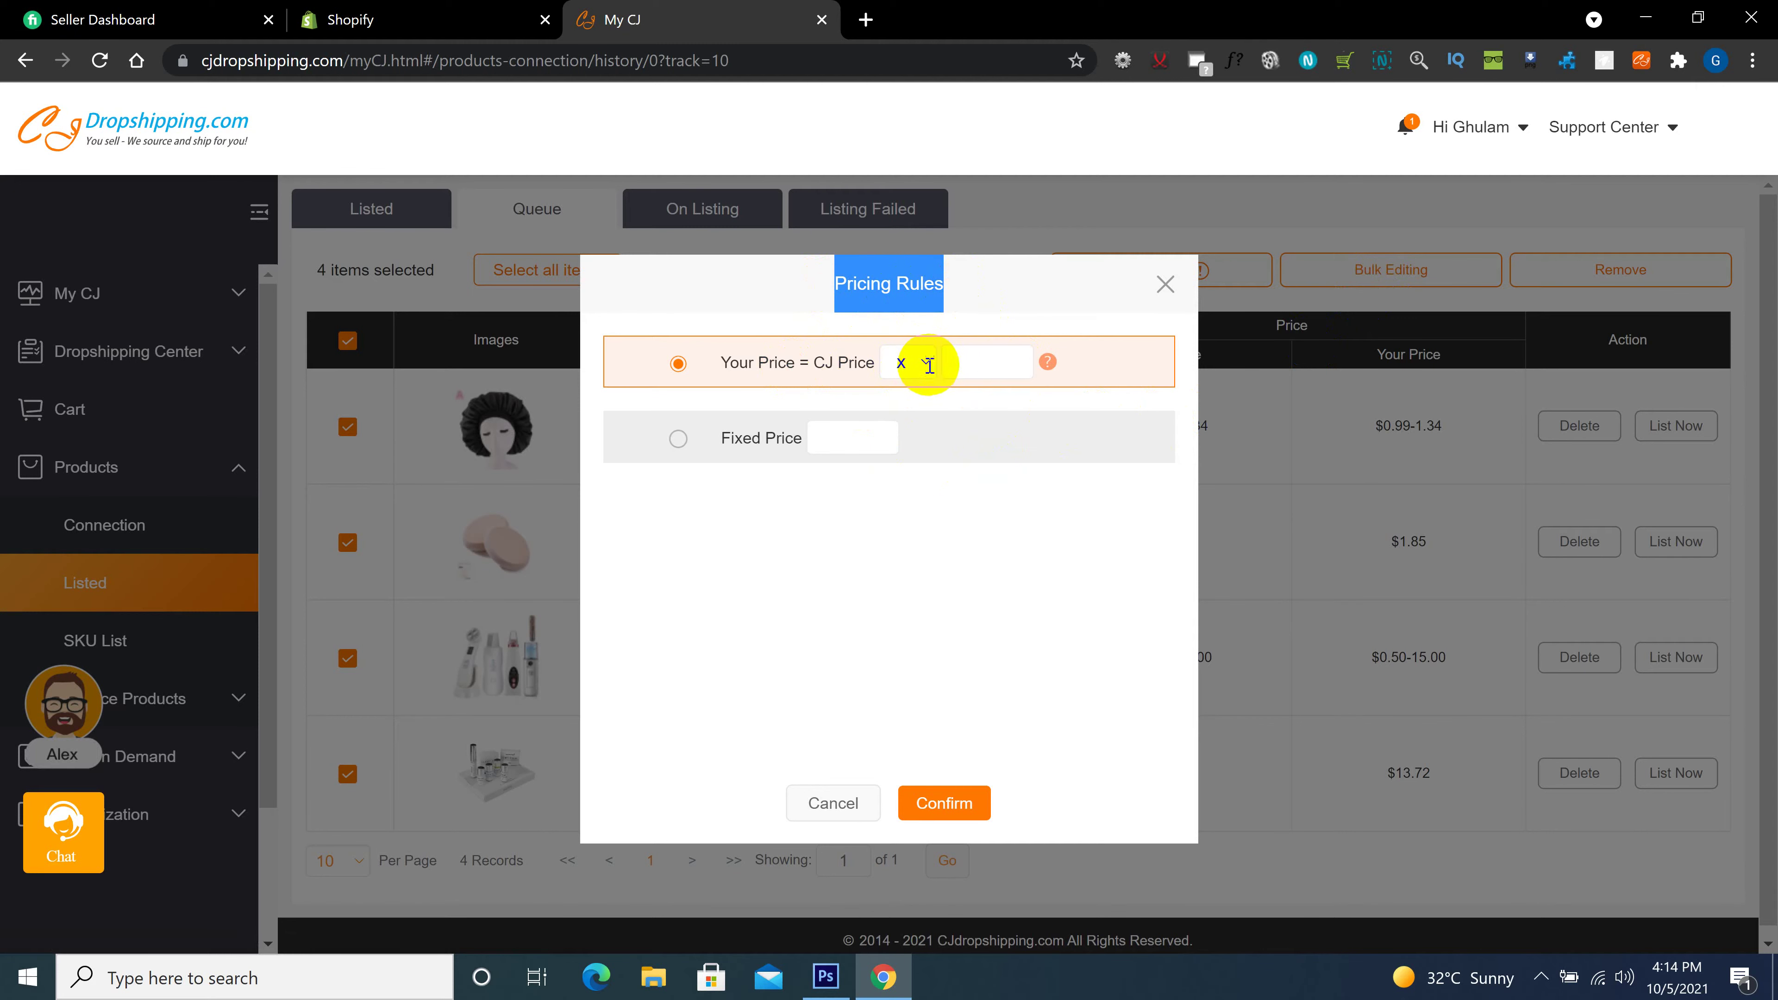
click(985, 361)
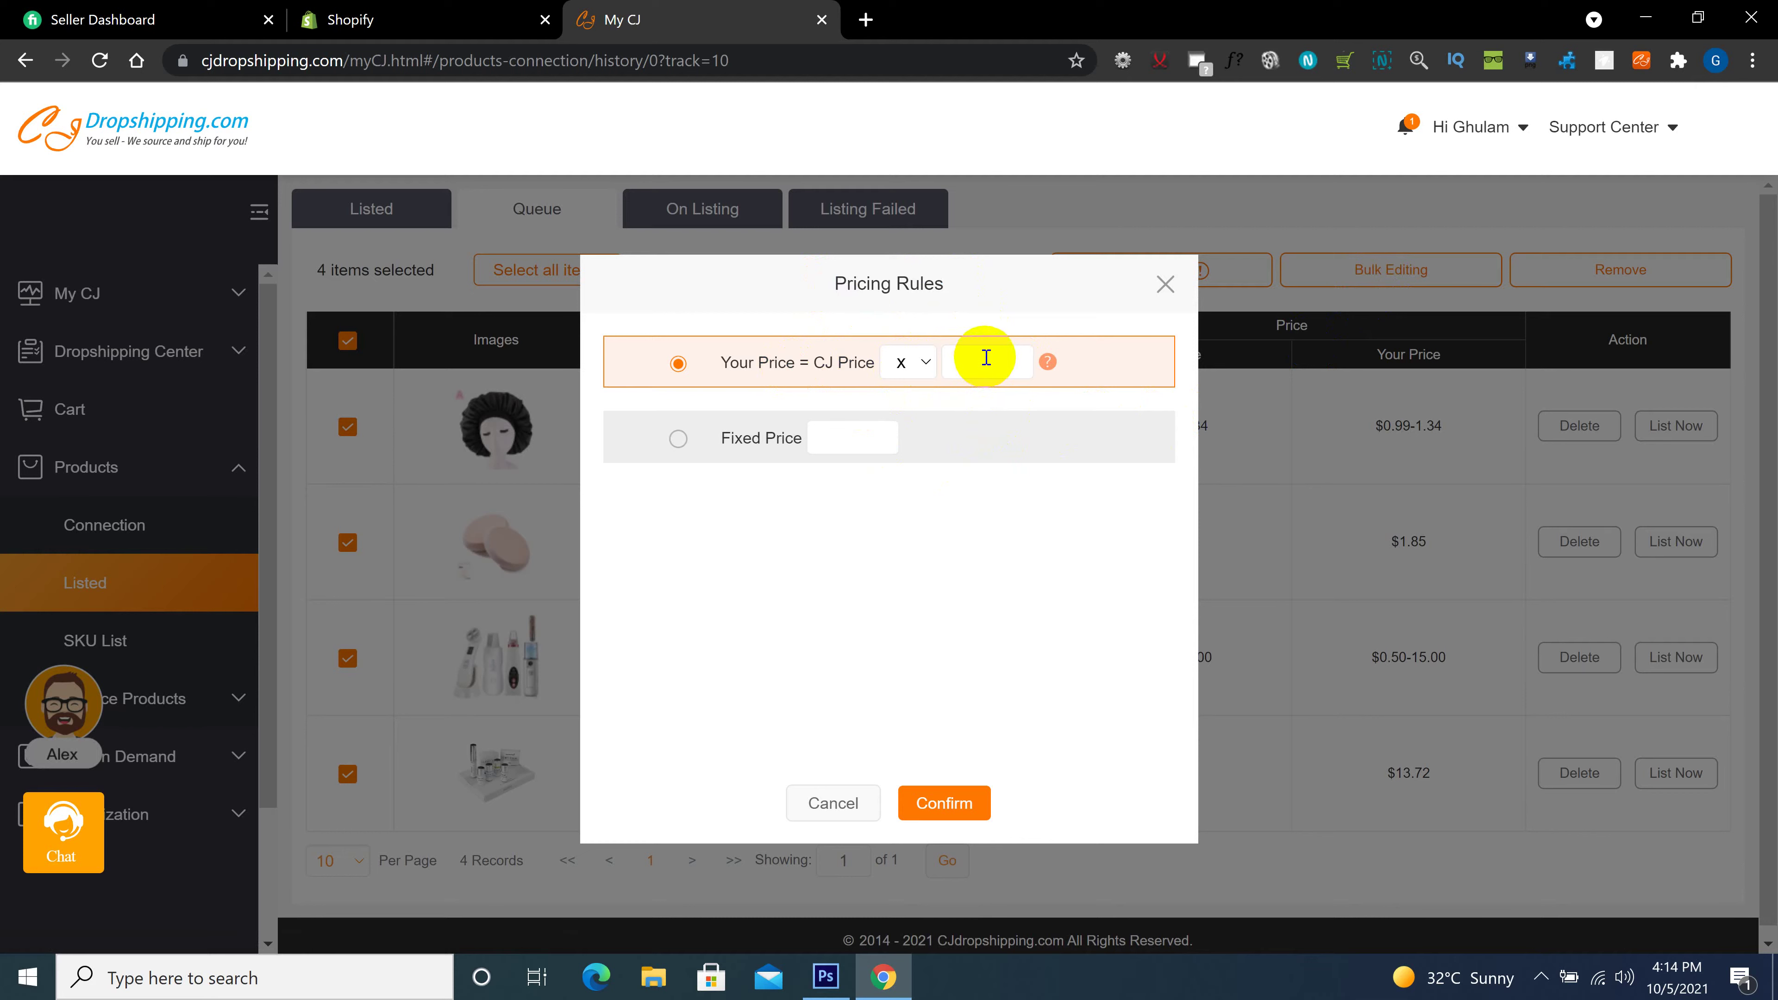
text(2)
mouse_move(994, 363)
mouse_down()
mouse_move(966, 363)
mouse_move(1001, 362)
mouse_up()
text(34)
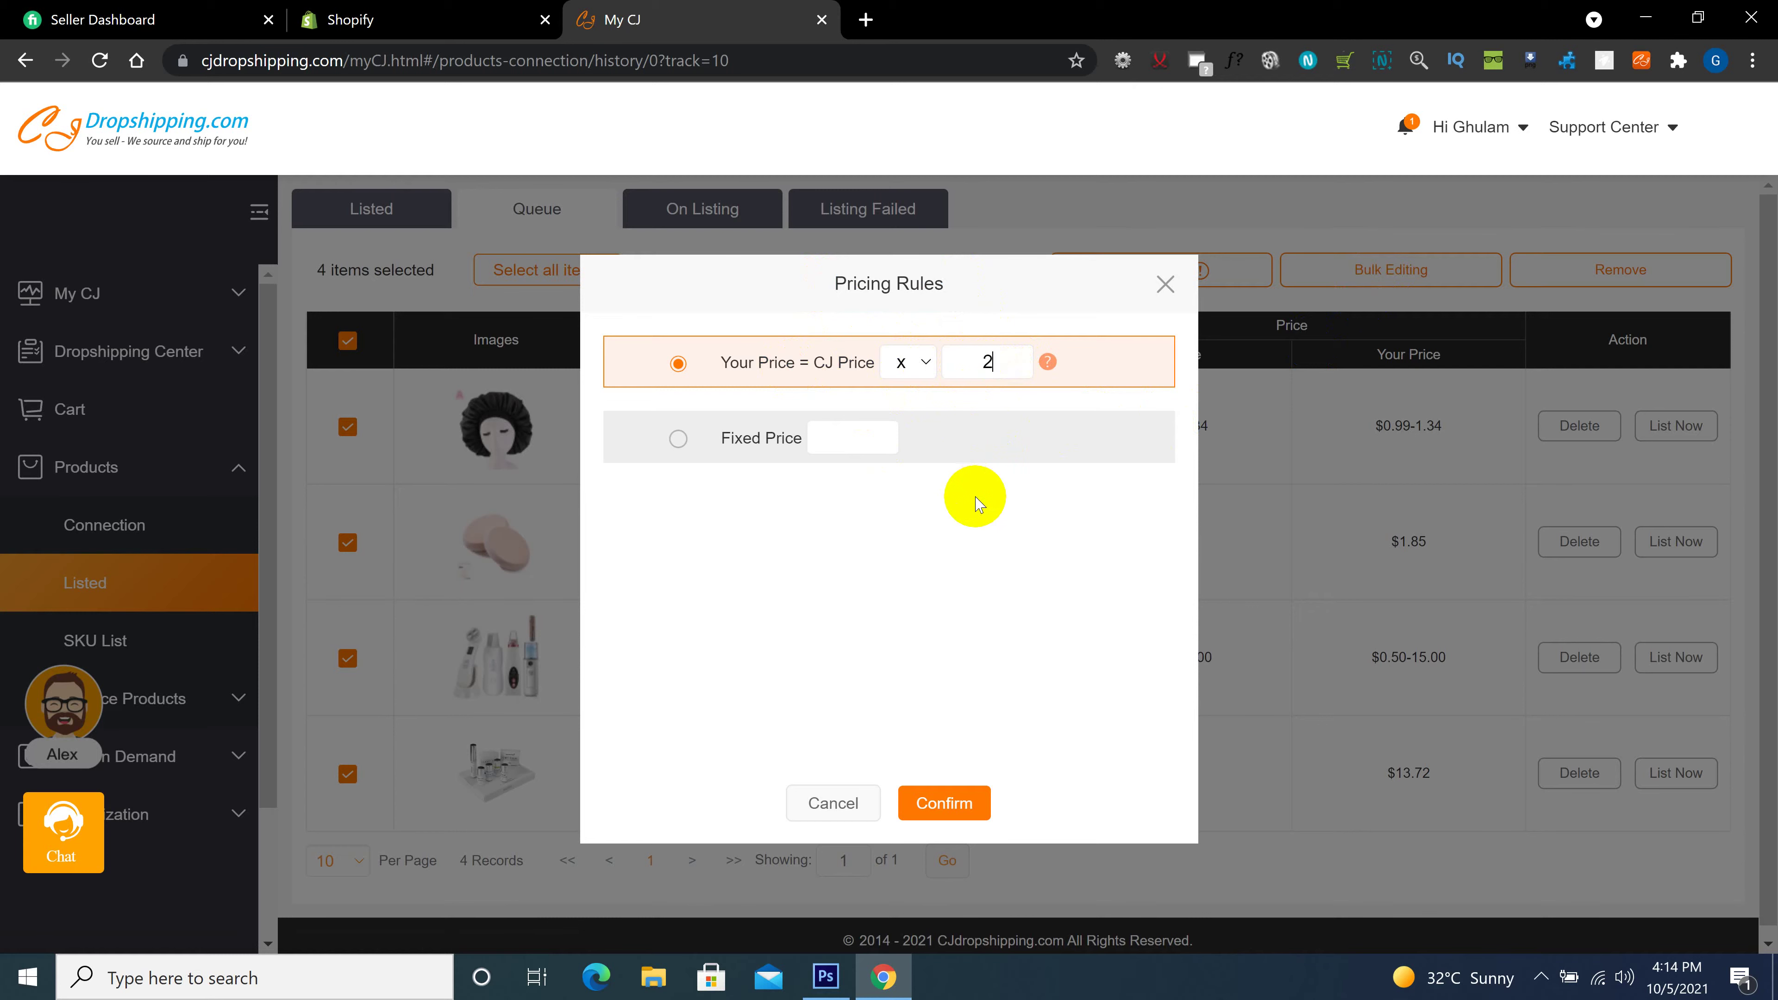
click(957, 809)
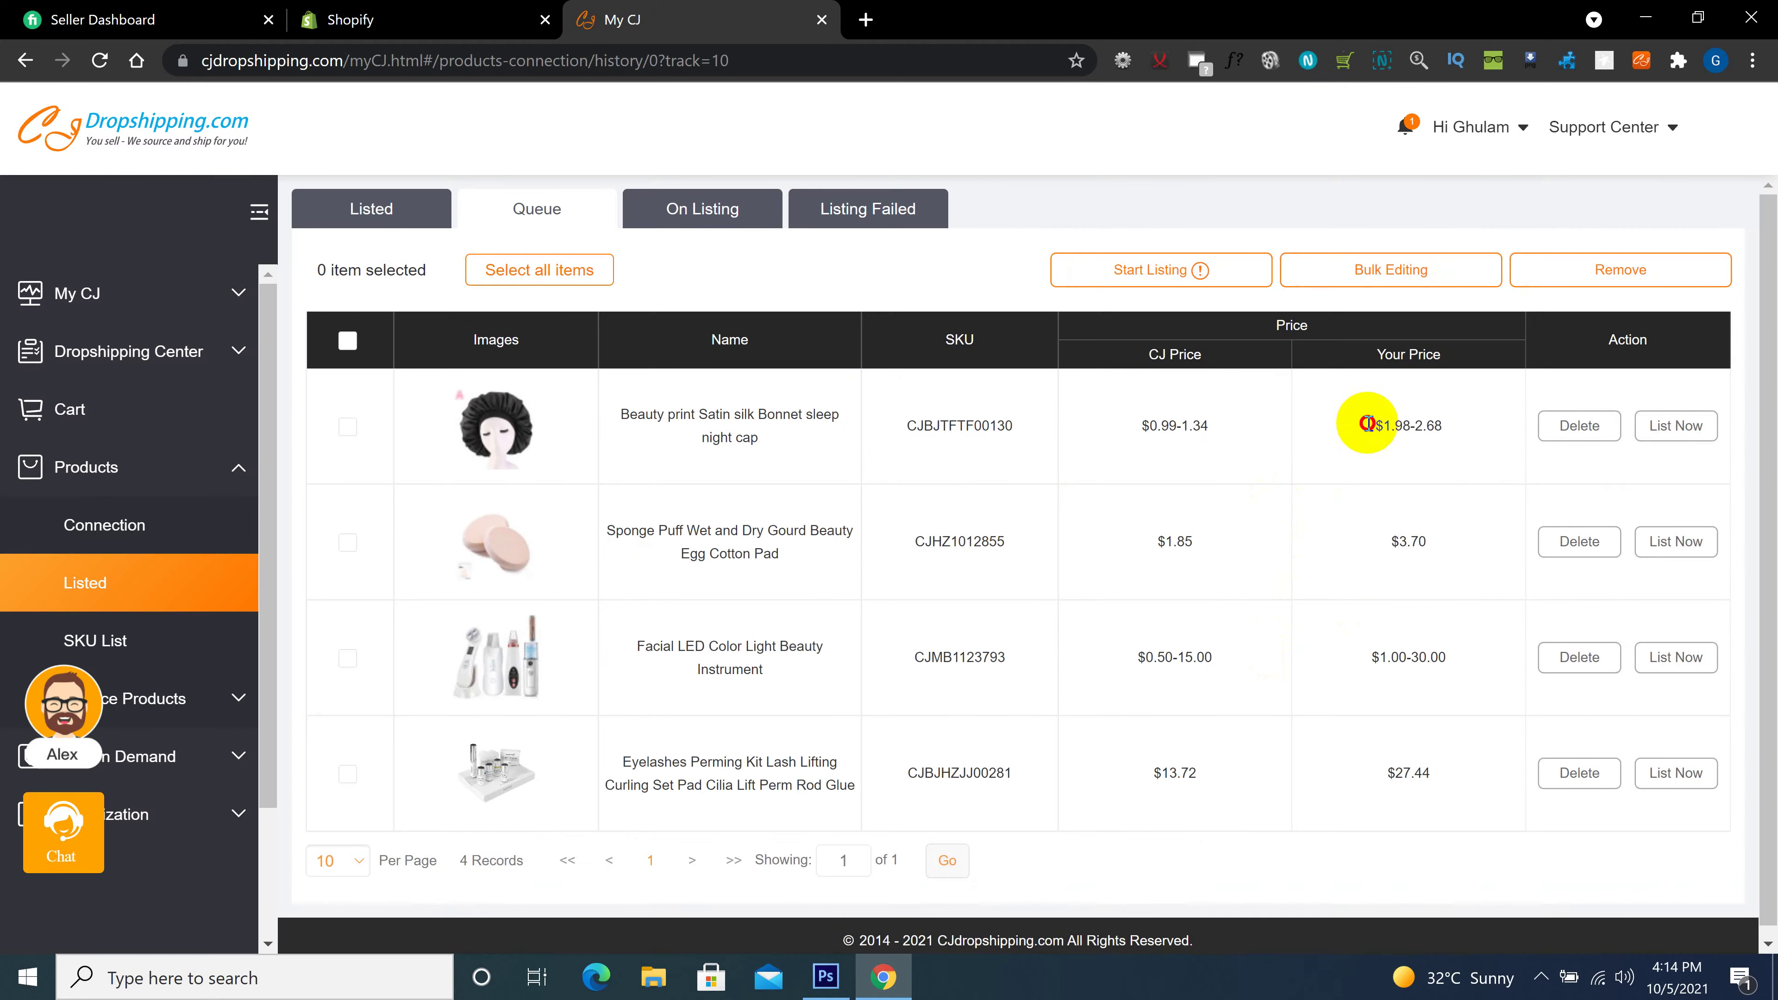
Check the doubled prices, like the sponge puff's $3.70, and reselect all four products
drag(1362, 425, 1452, 429)
click(1381, 535)
double_click(1382, 536)
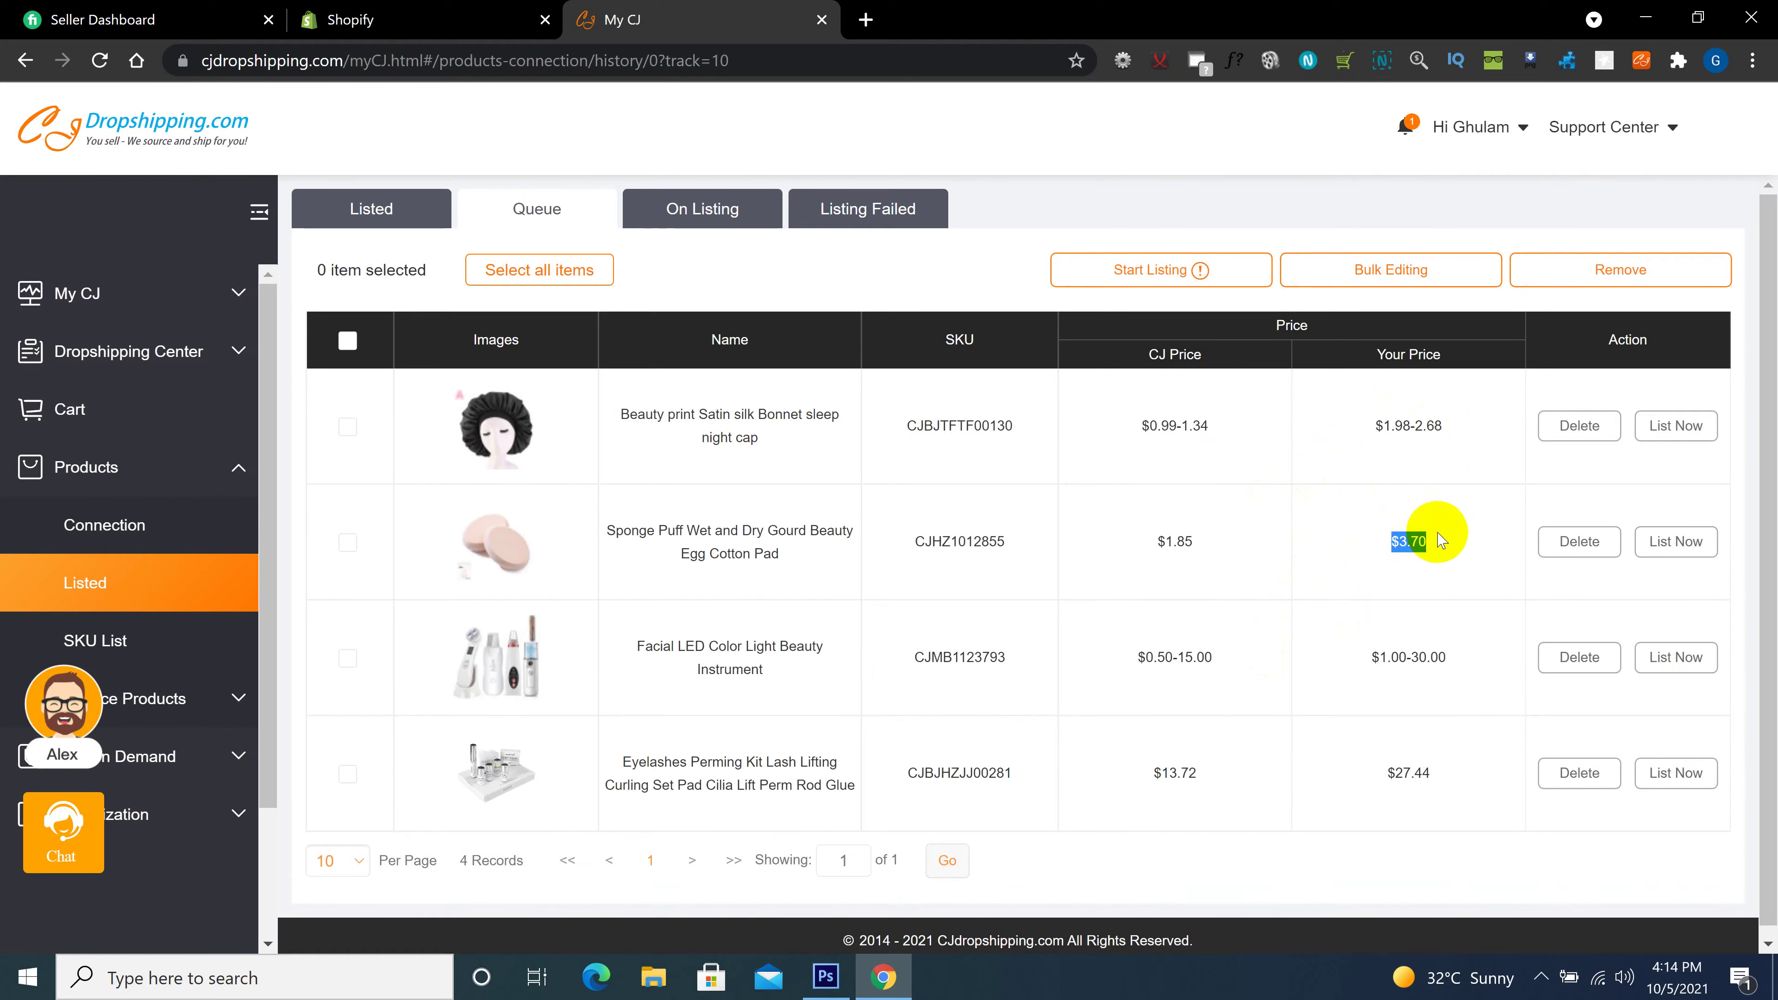
click(347, 341)
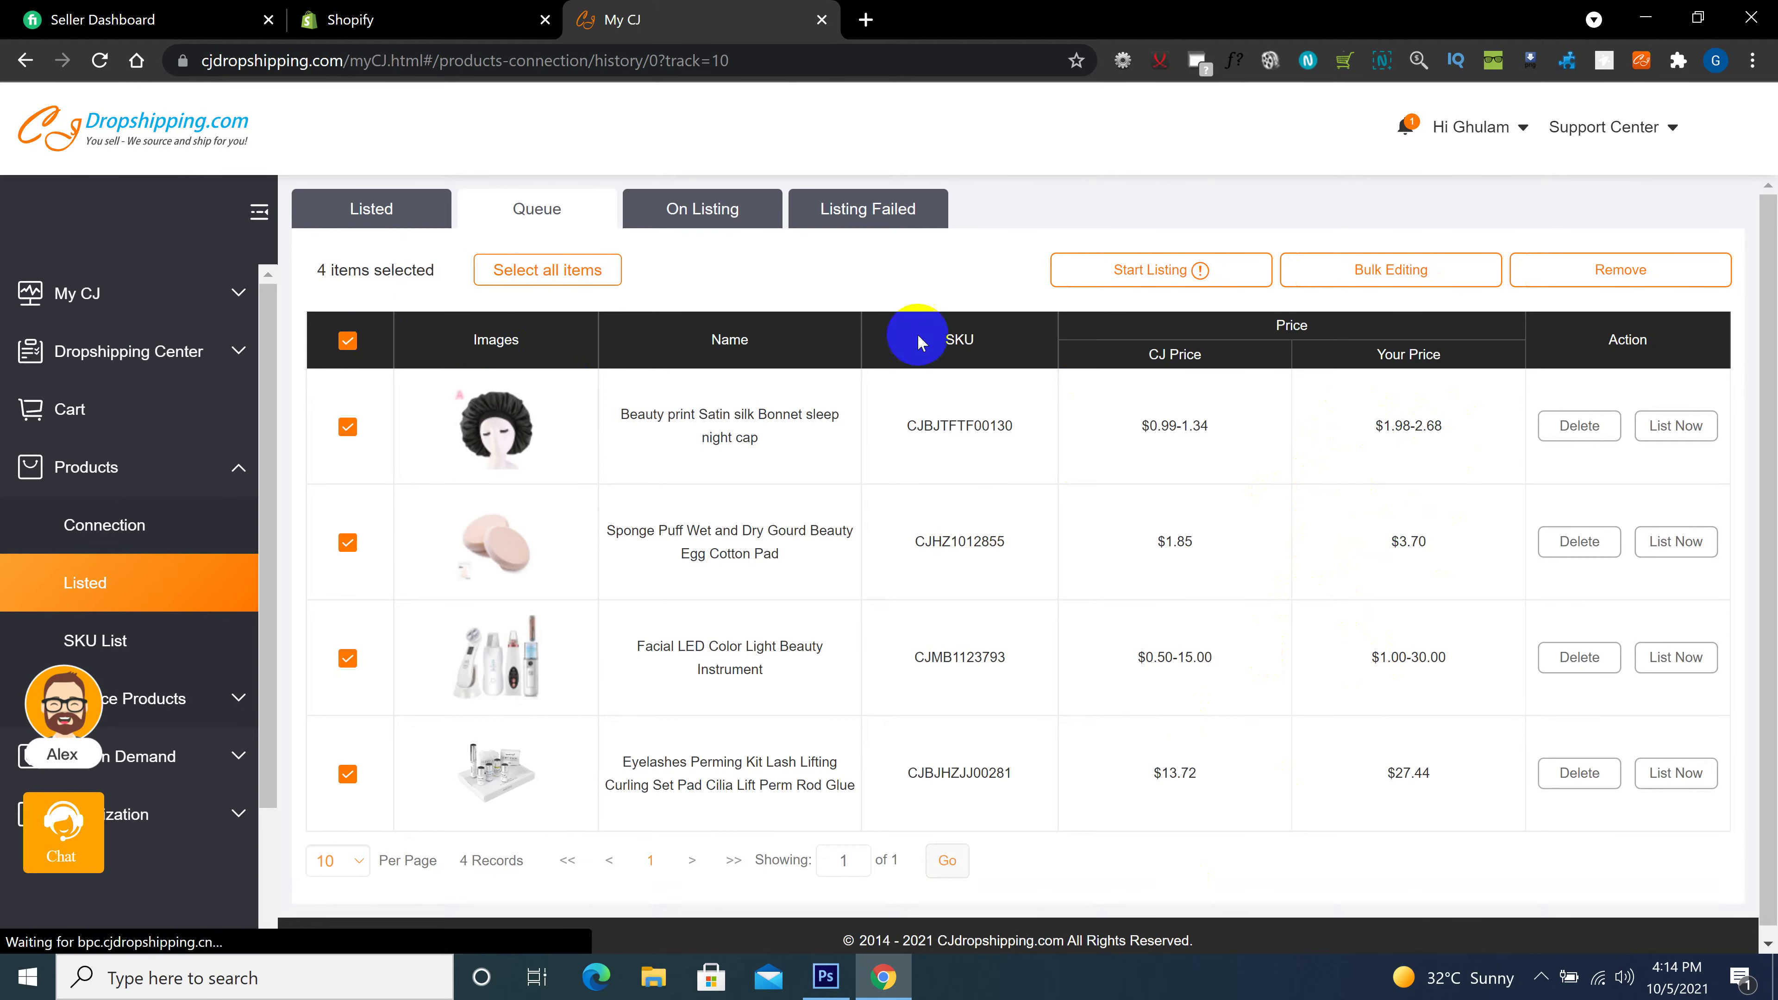
Apply a fixed $10.00 price to all four queued products
click(1365, 273)
click(721, 440)
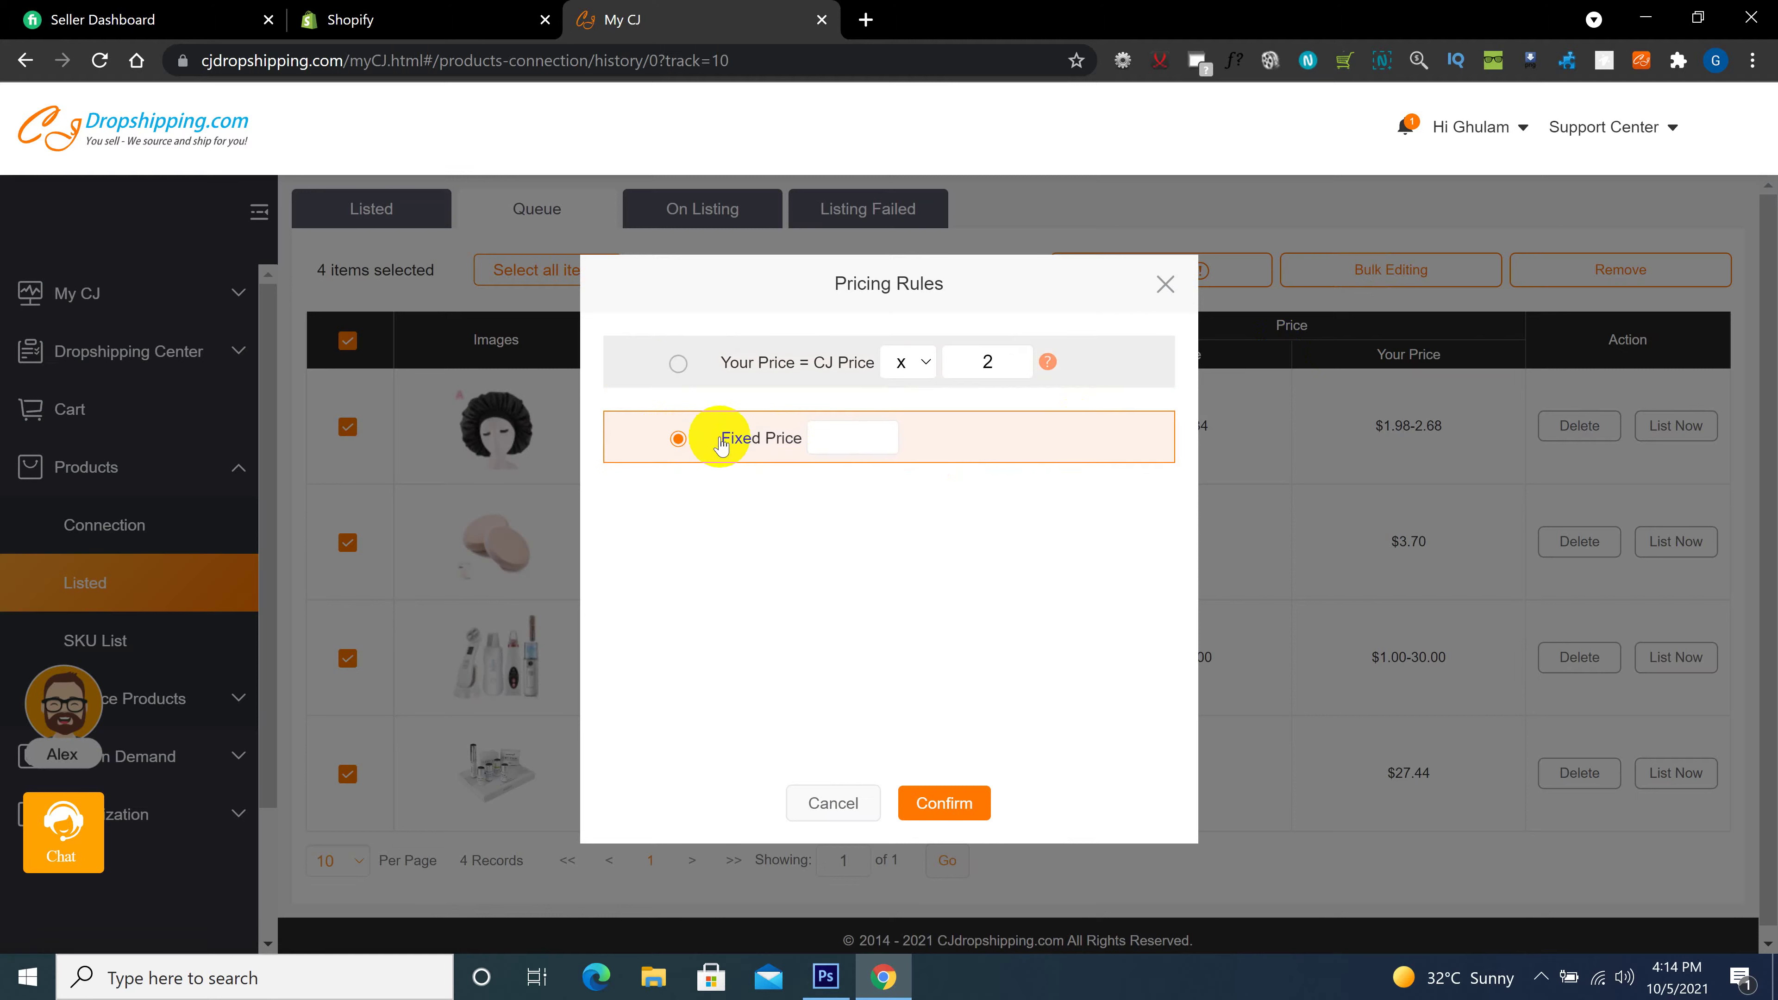
click(827, 436)
text(1)
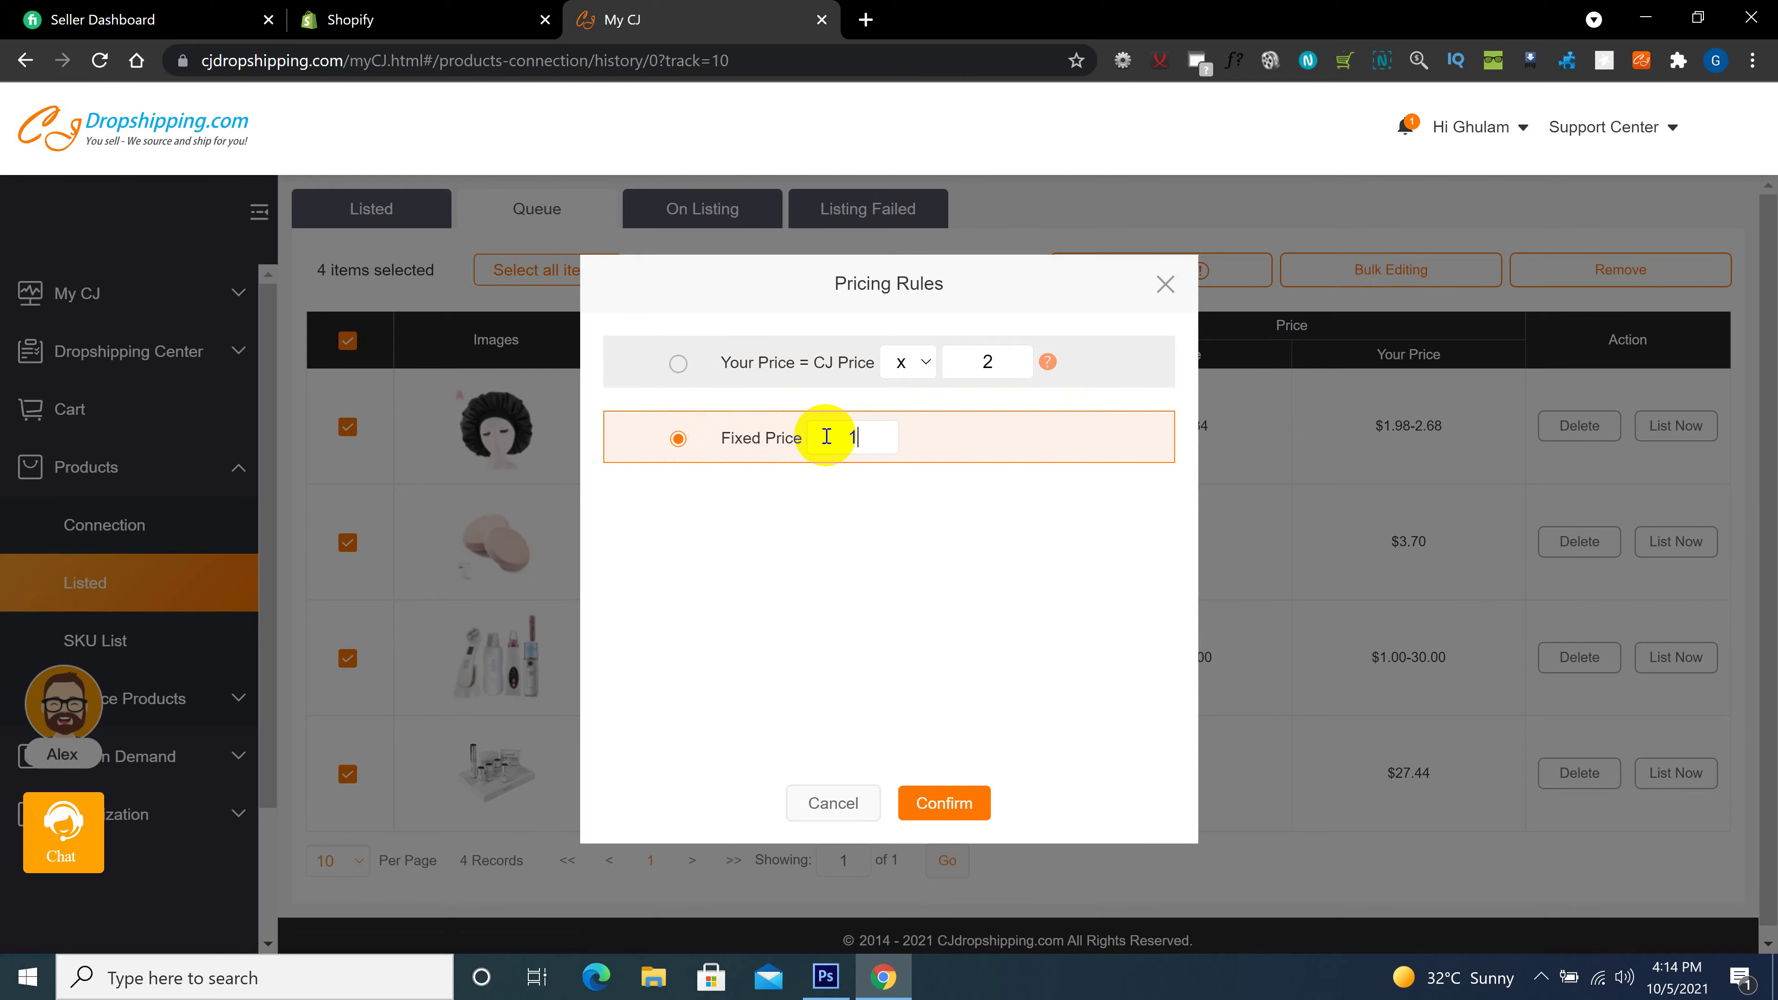
text(0)
click(979, 804)
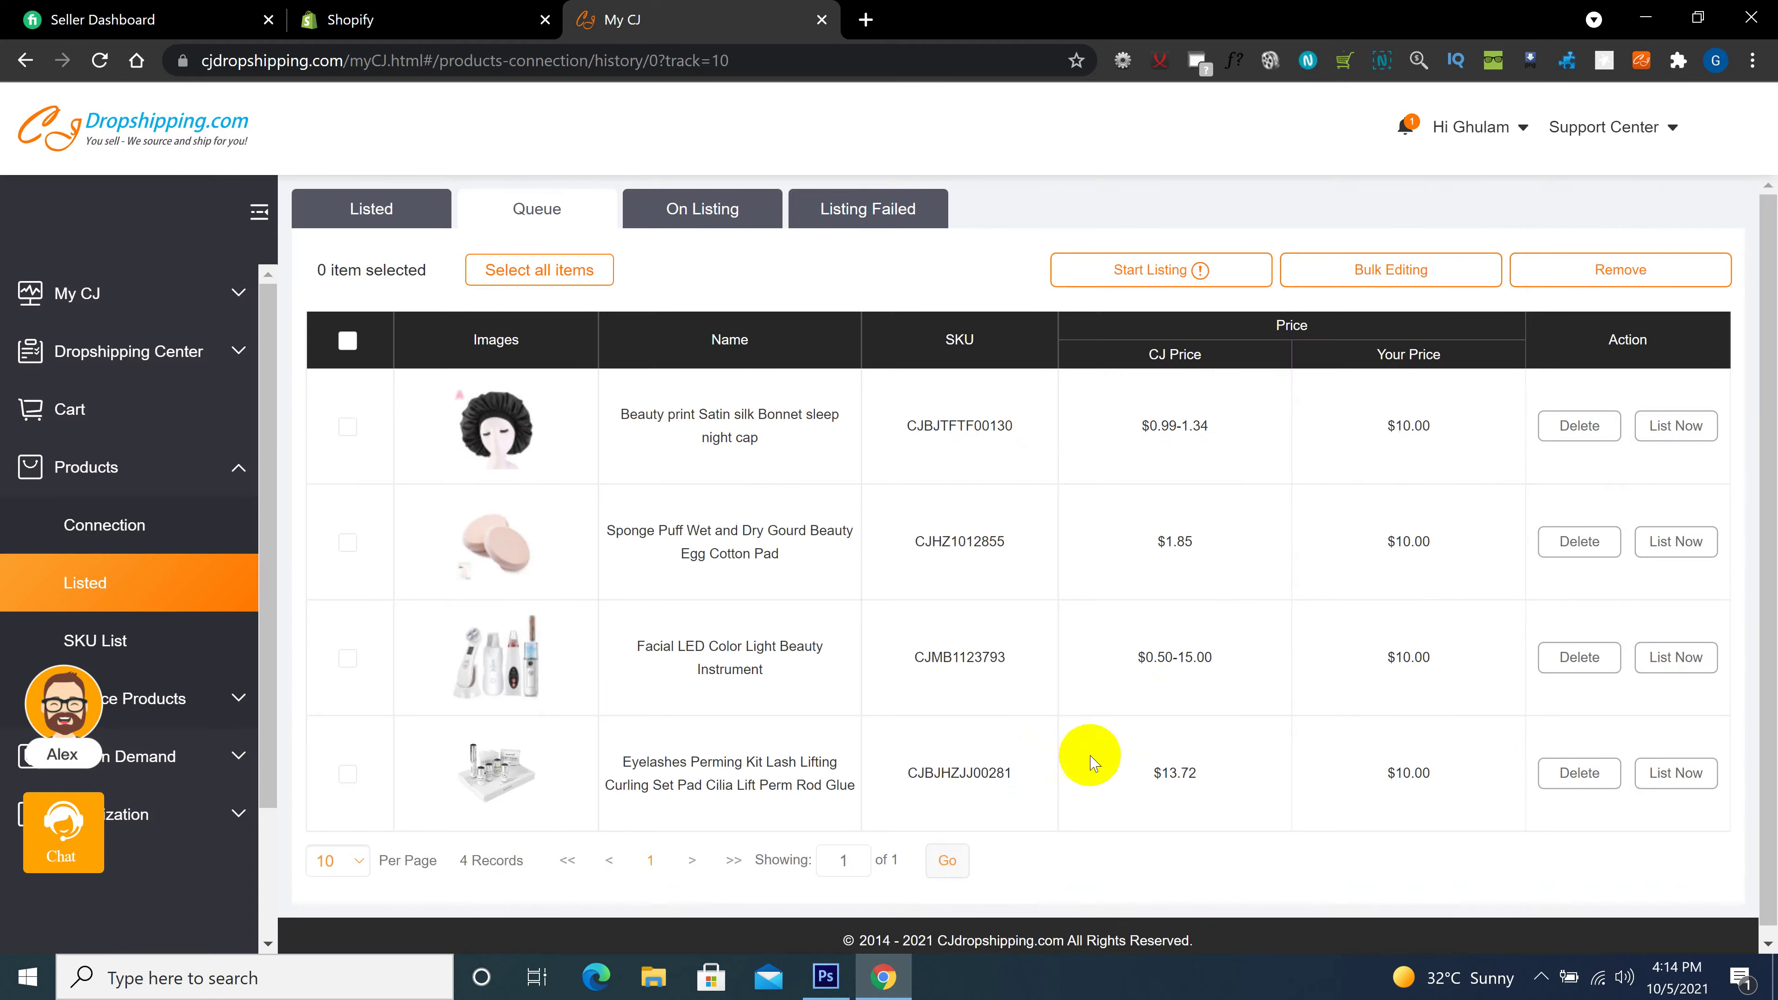
Check each product's new $10.00 price, then try bulk editing with nothing selected
drag(1444, 437, 1380, 428)
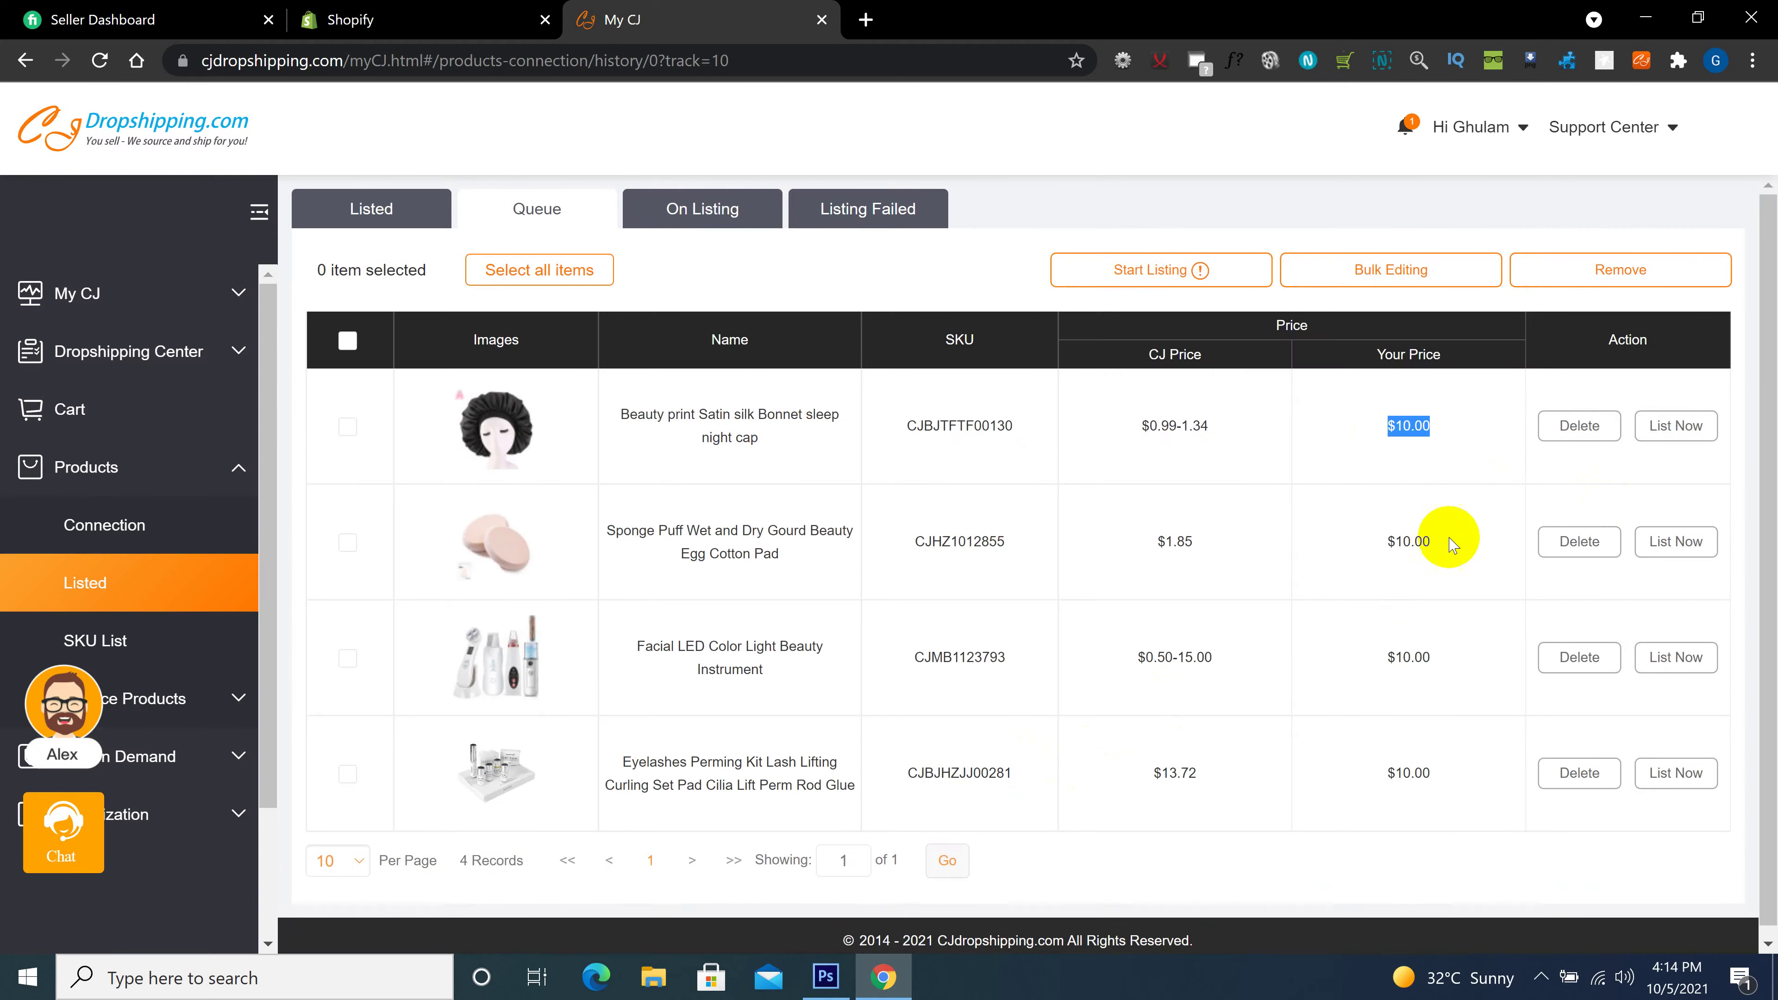
drag(1441, 538, 1373, 546)
drag(1435, 664, 1371, 671)
drag(1441, 774, 1376, 776)
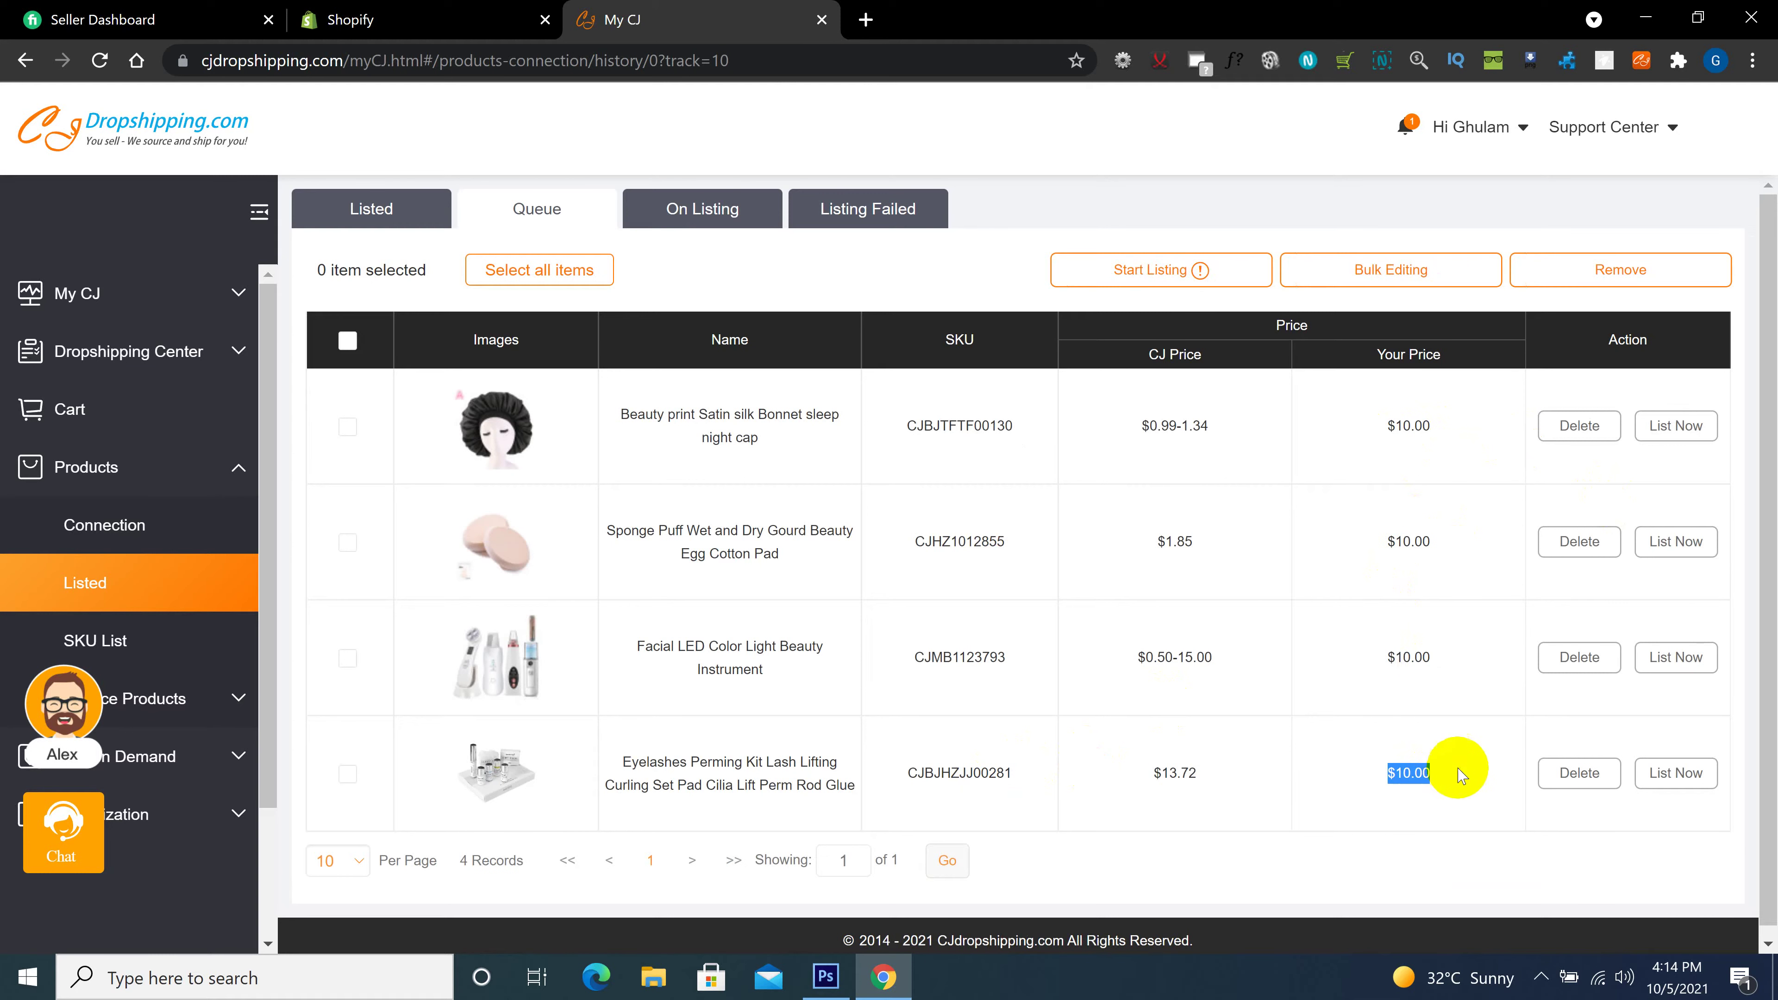
drag(1437, 663, 1376, 667)
drag(1453, 545, 1385, 426)
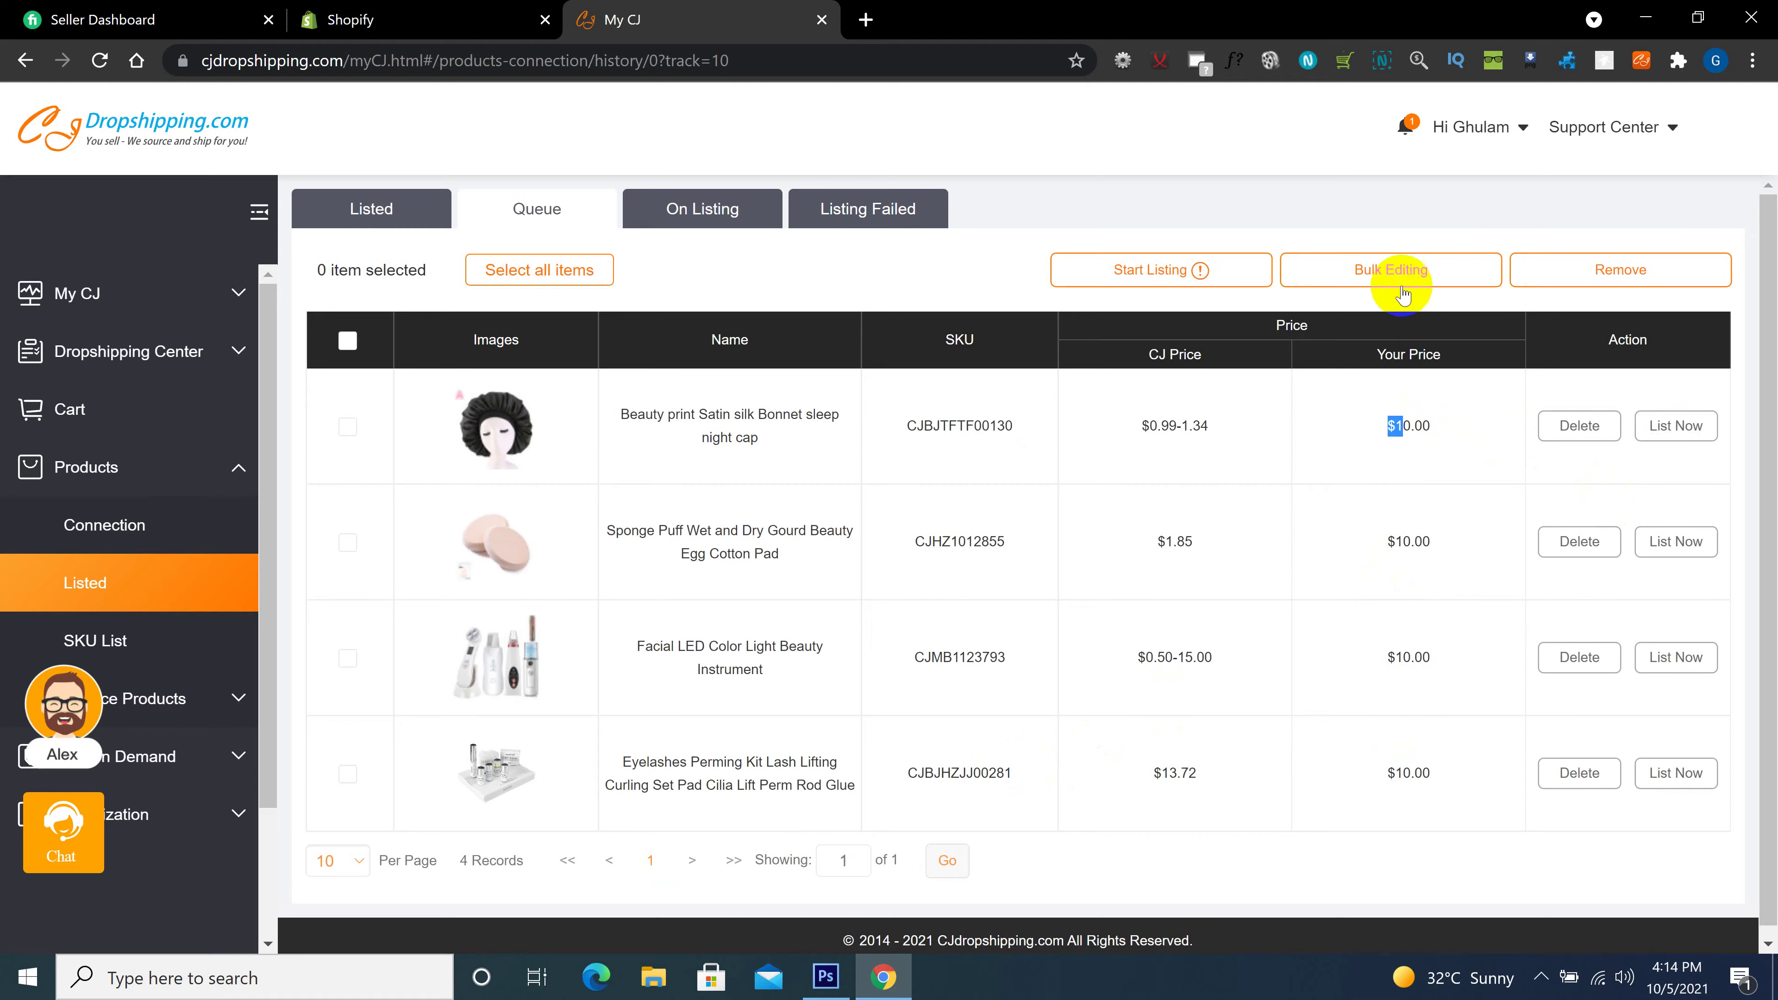
click(1403, 272)
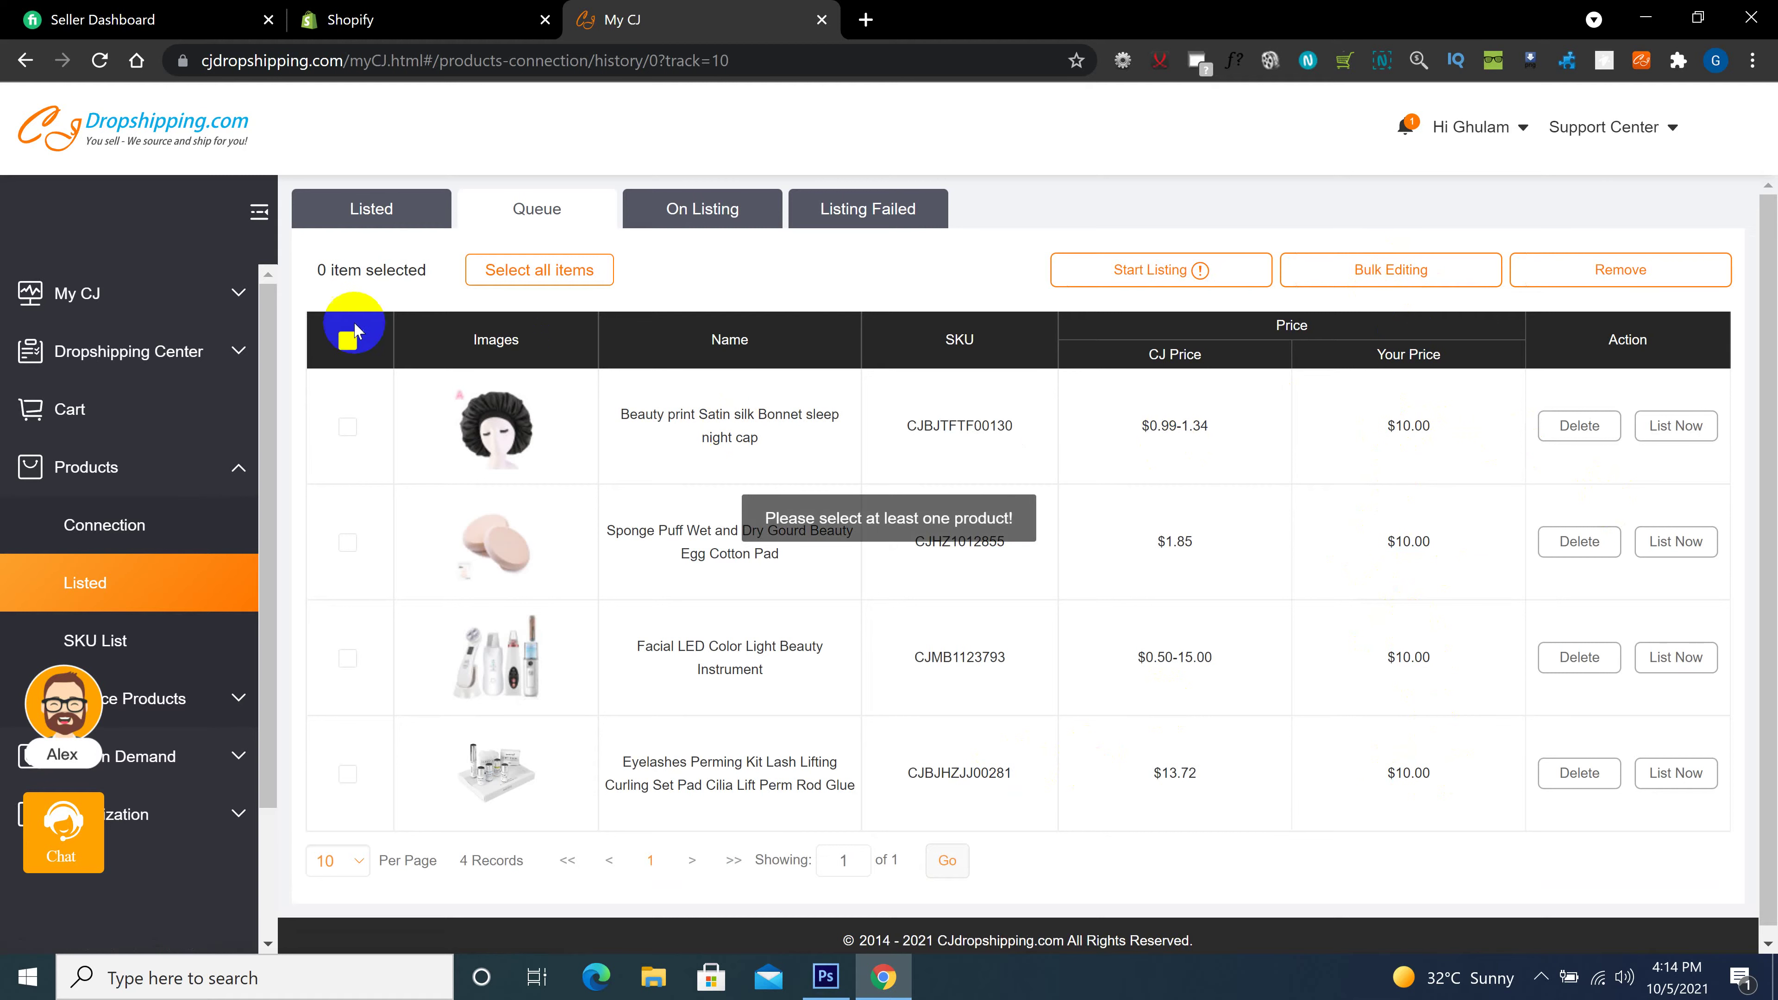
click(1390, 268)
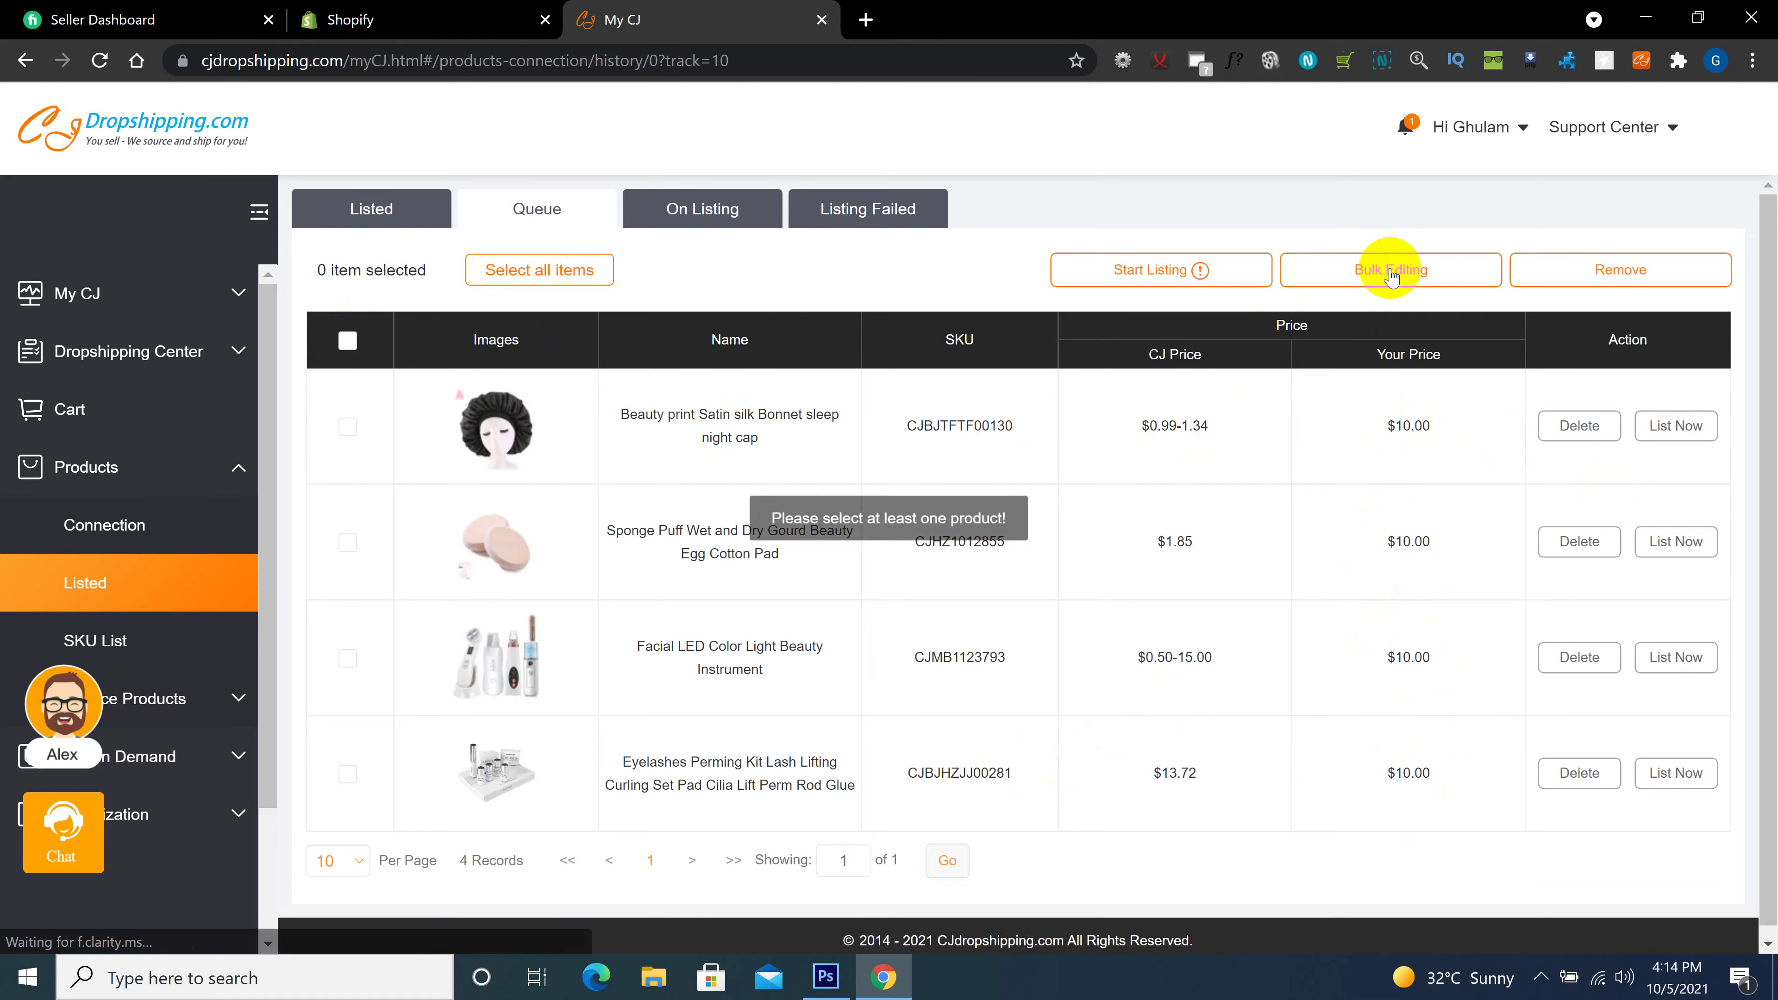
Reselect all four products, reapply the CJ Price × 2 rule, and select them again
click(348, 340)
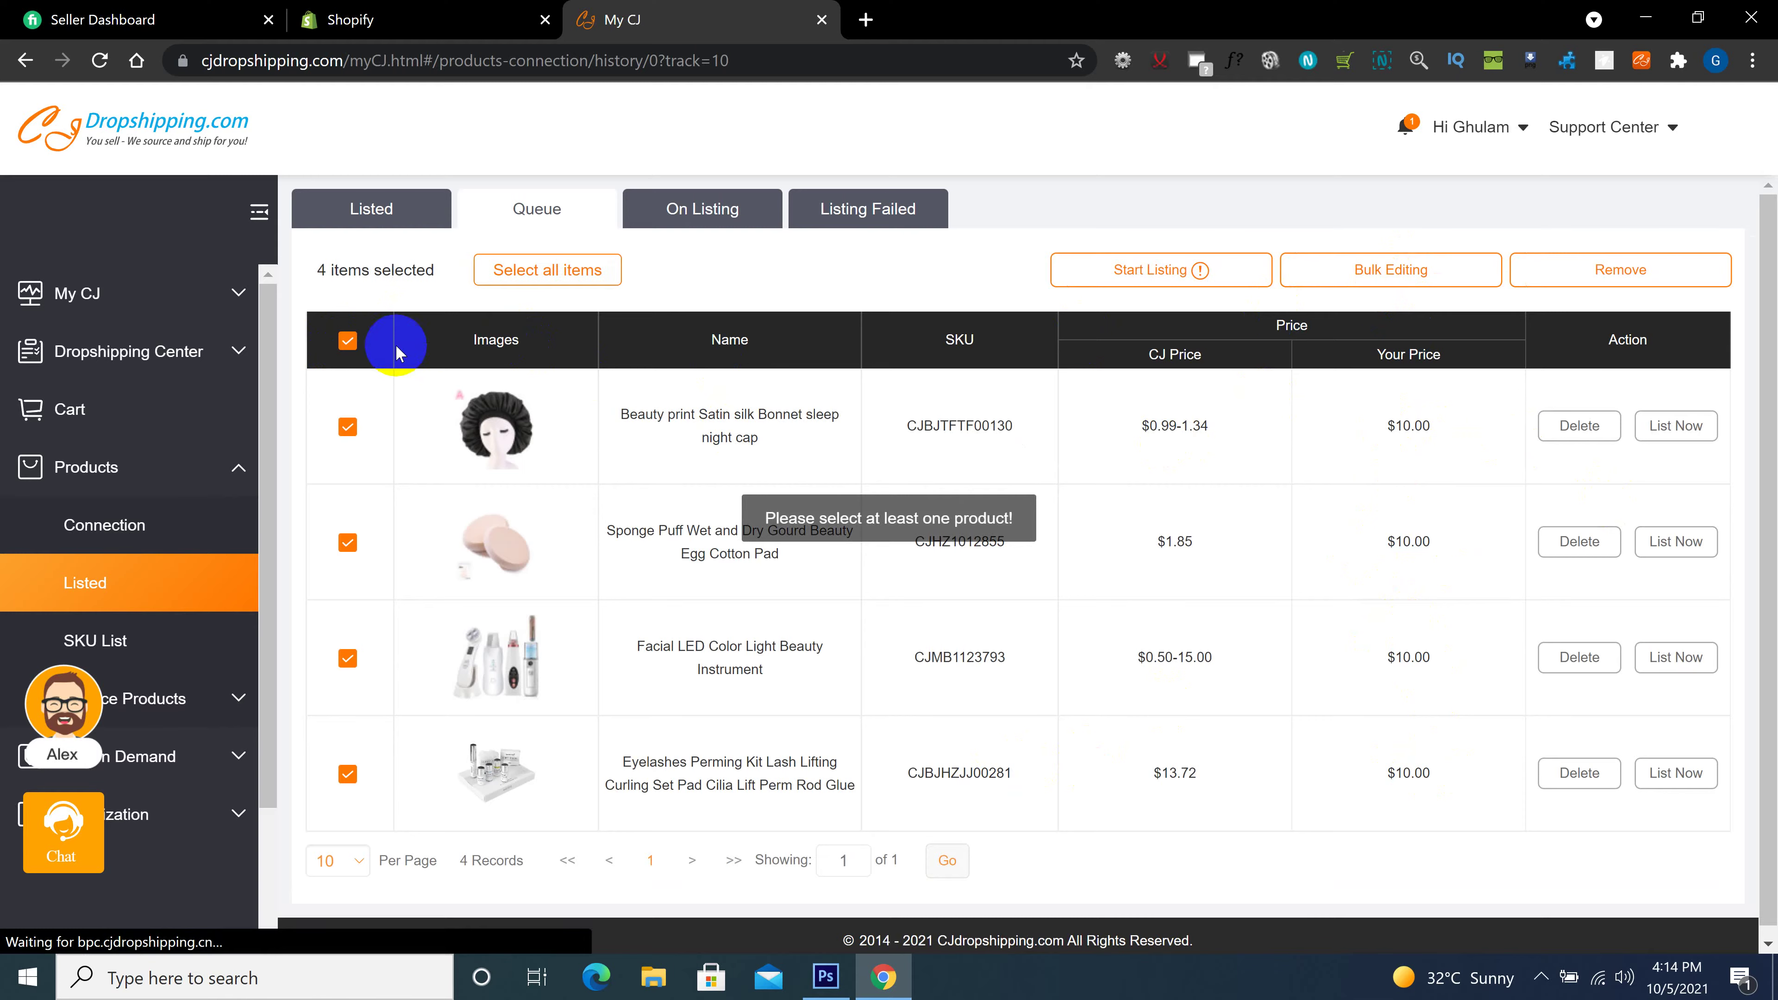
click(1403, 275)
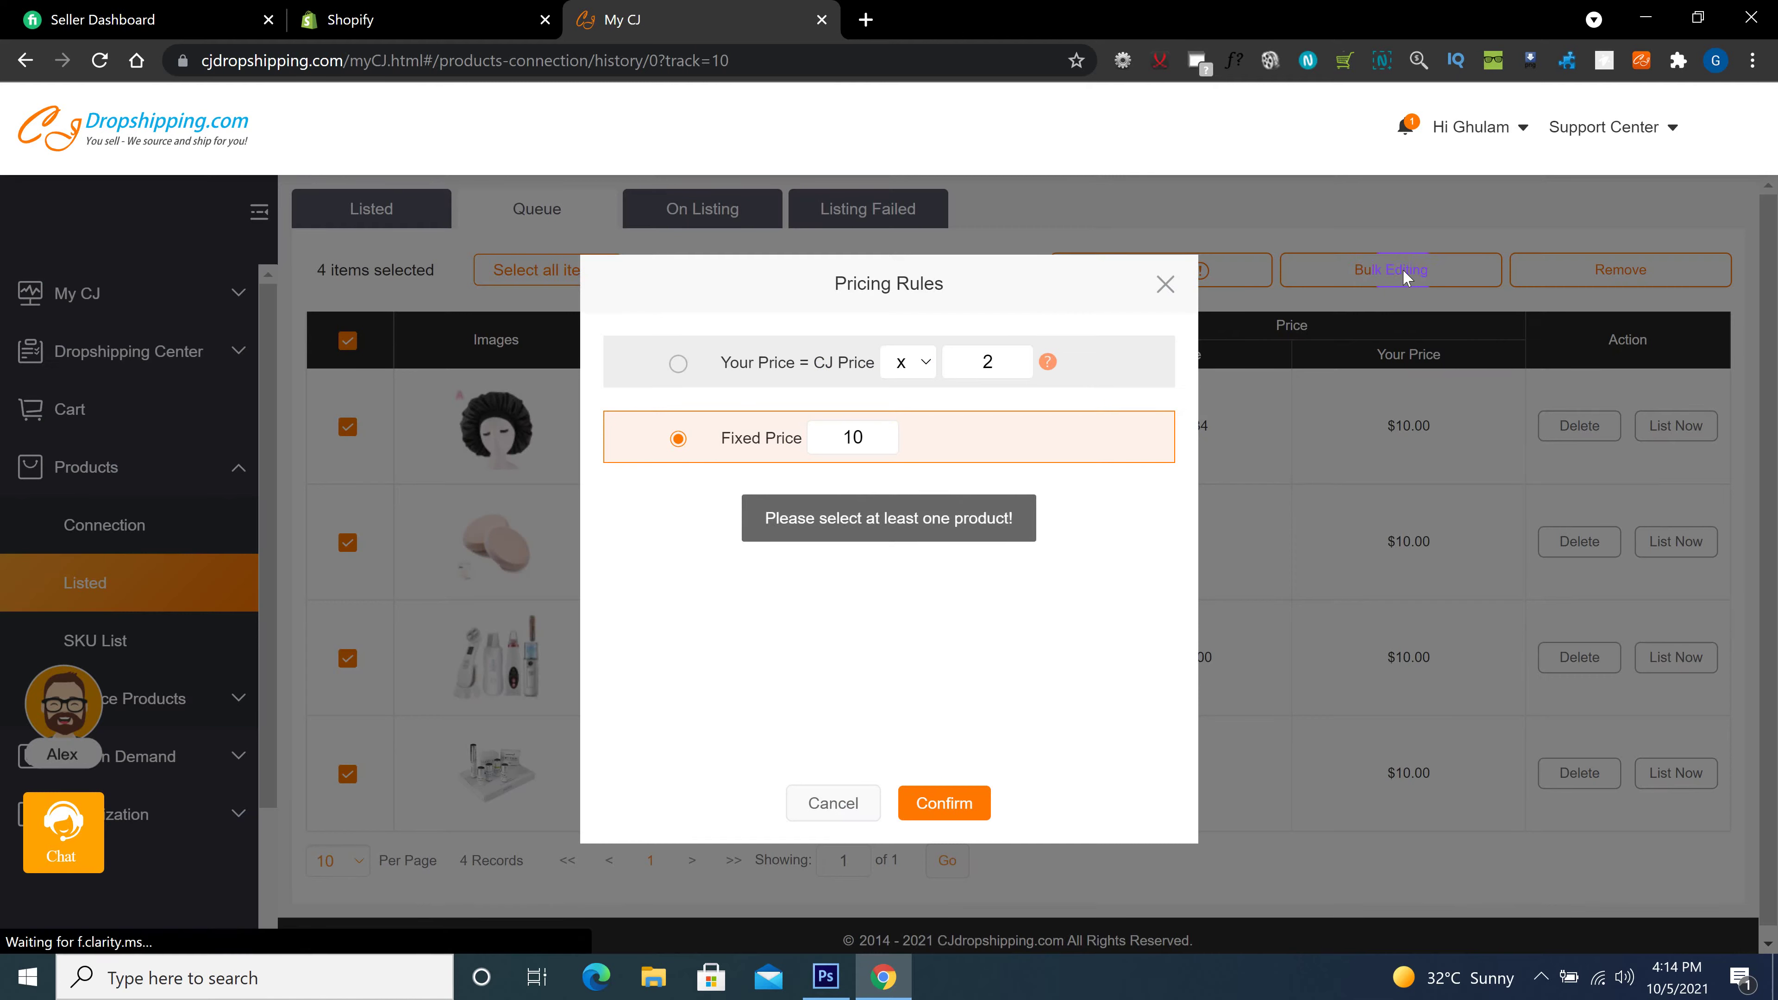
click(678, 363)
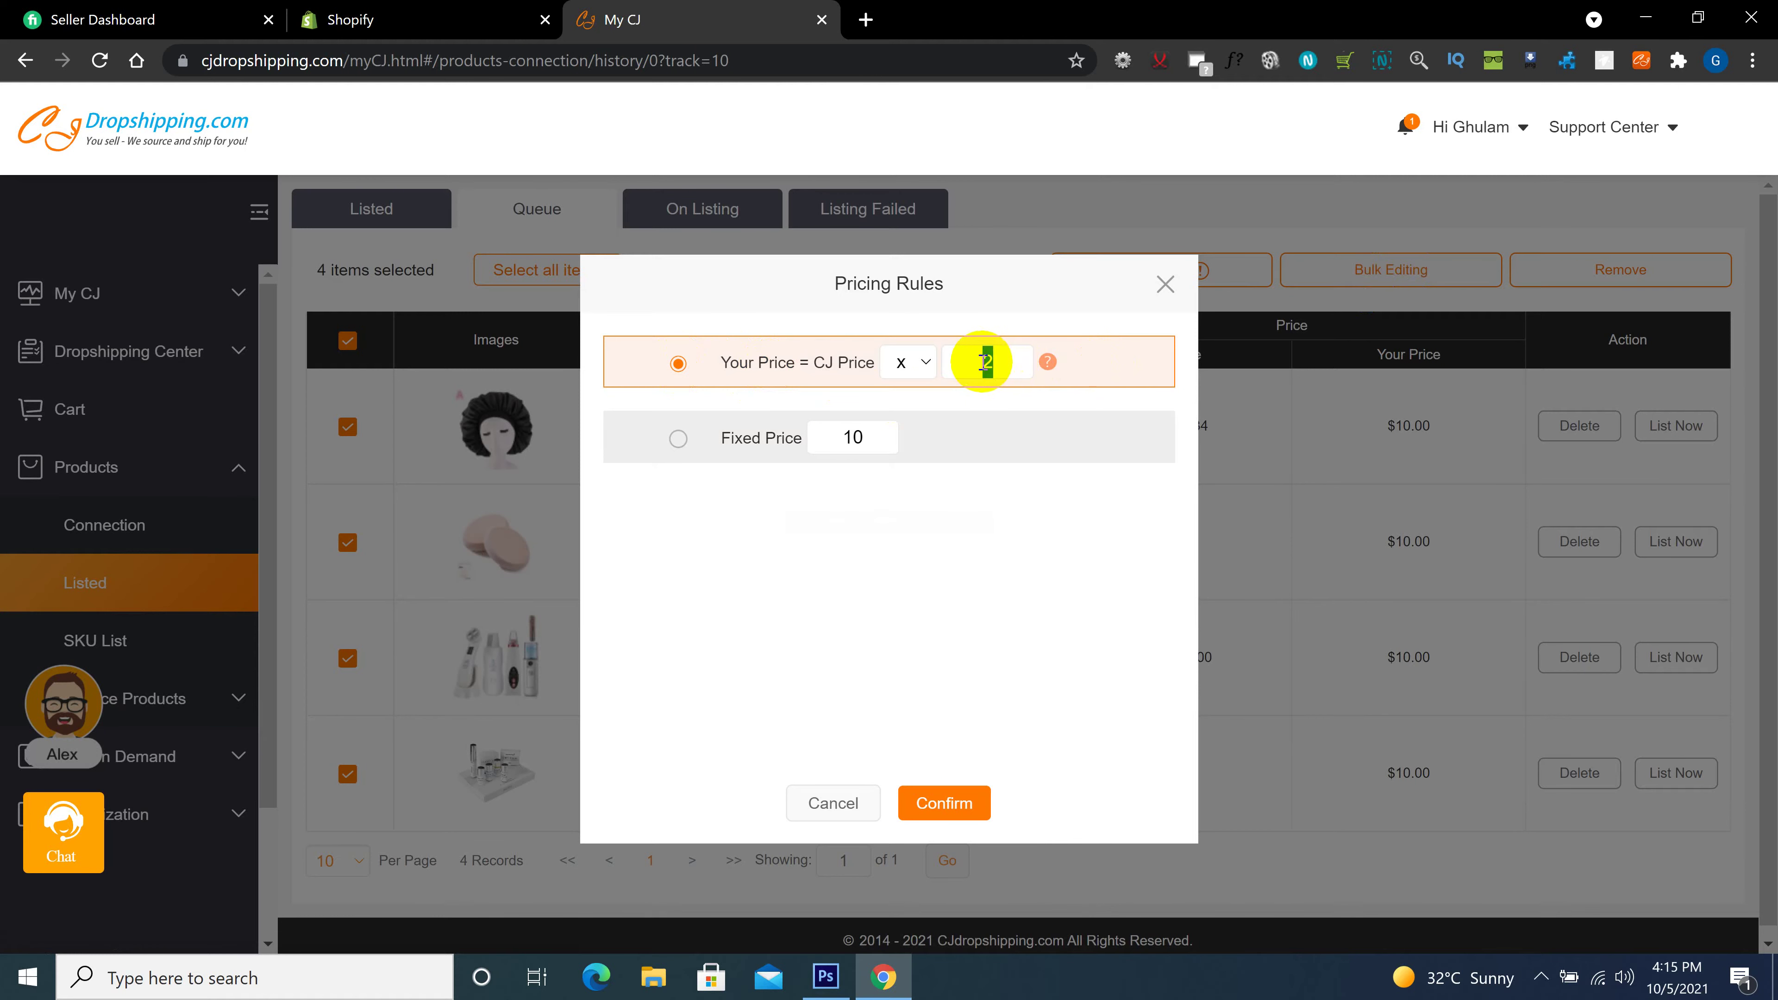
click(956, 805)
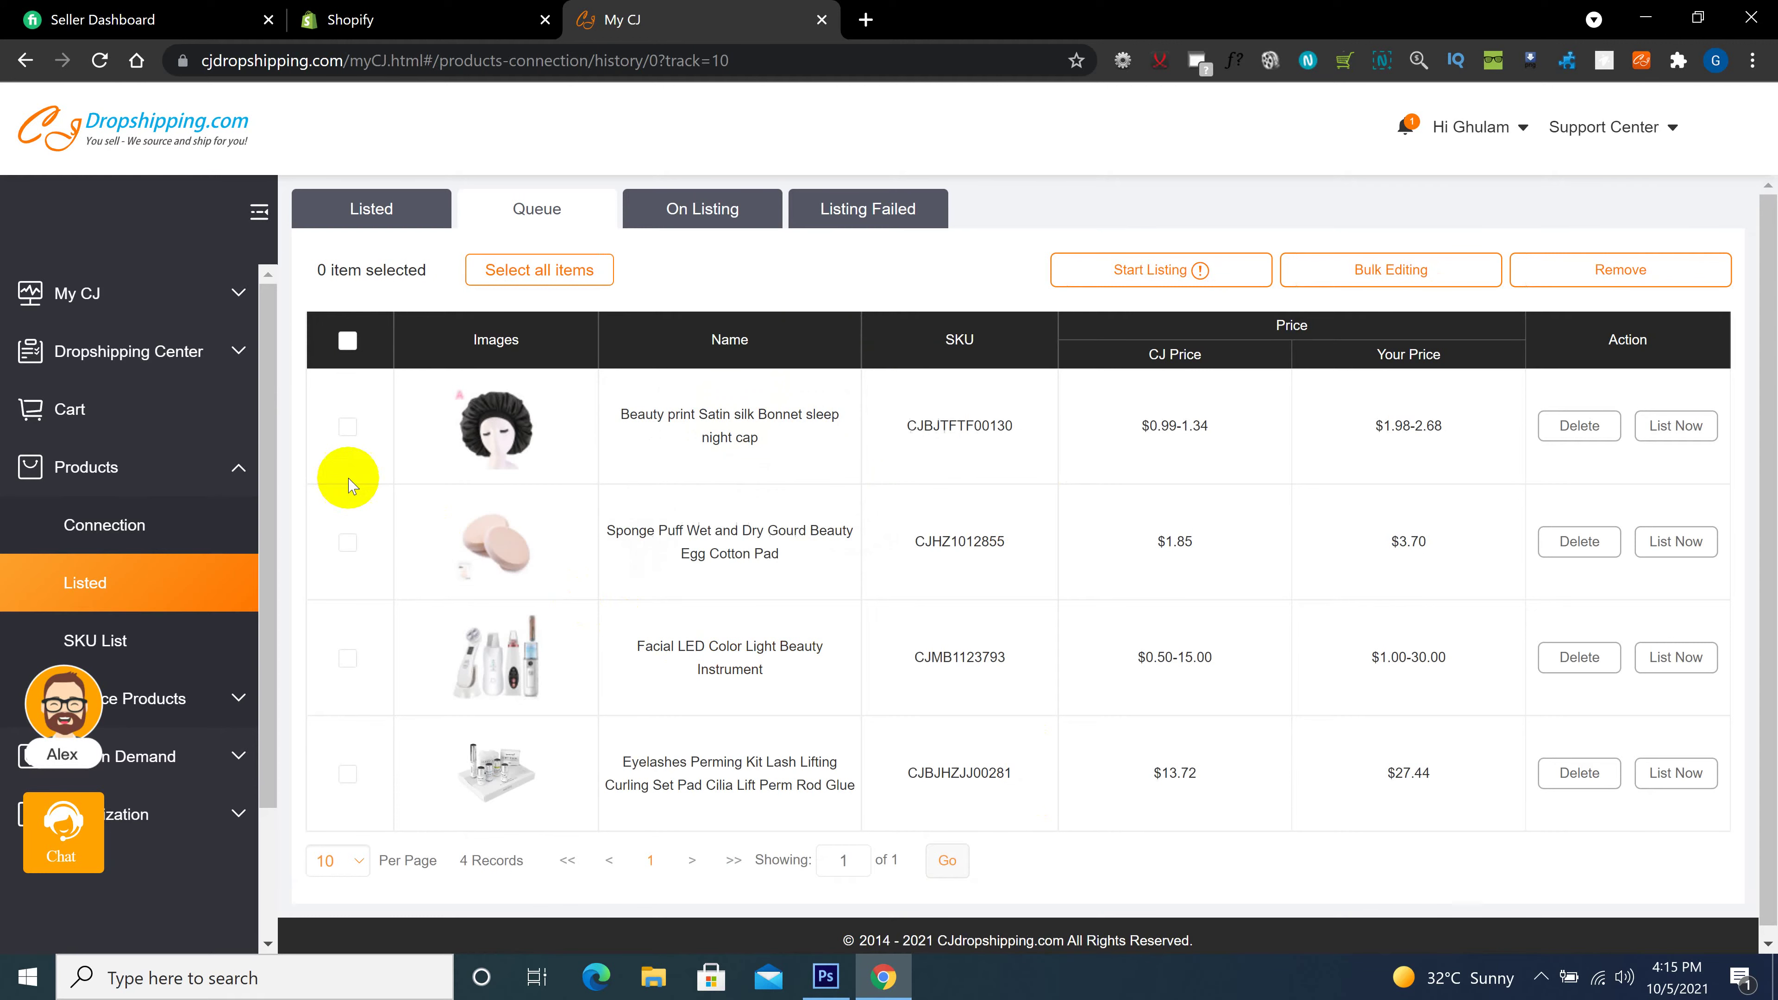
click(347, 341)
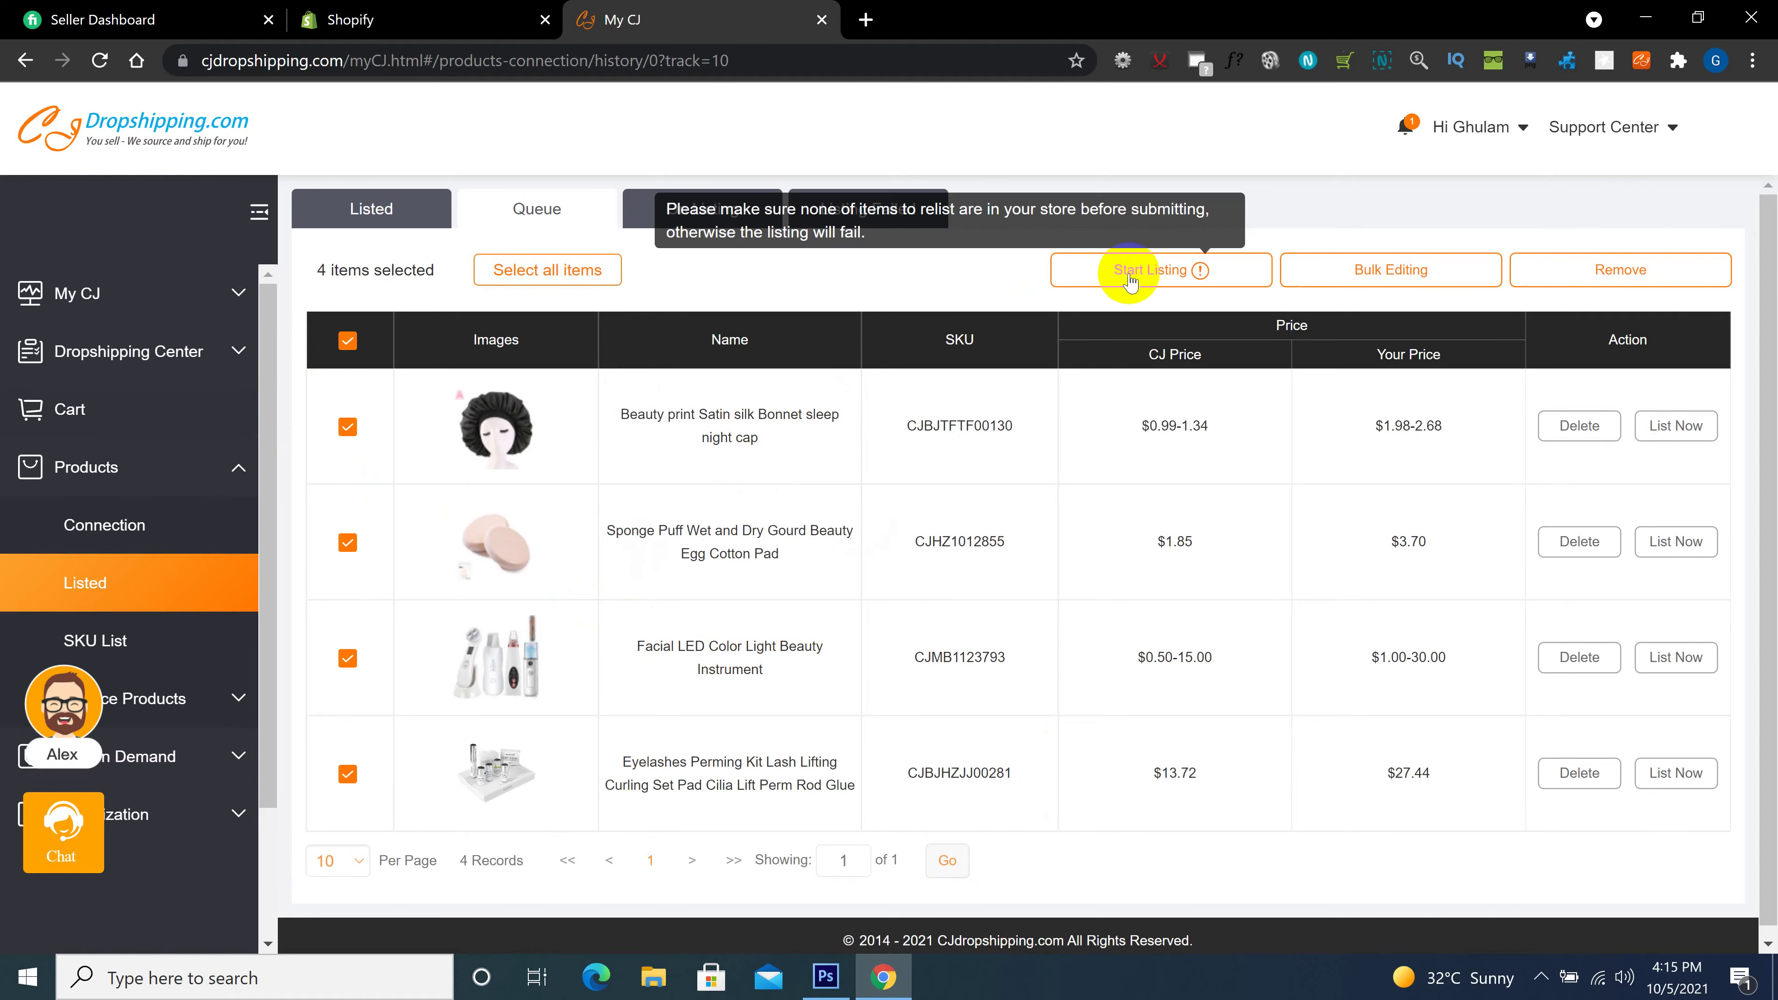
Start listing to store usa-fashion-online, creating and choosing product type 'girl beauty'
click(1123, 291)
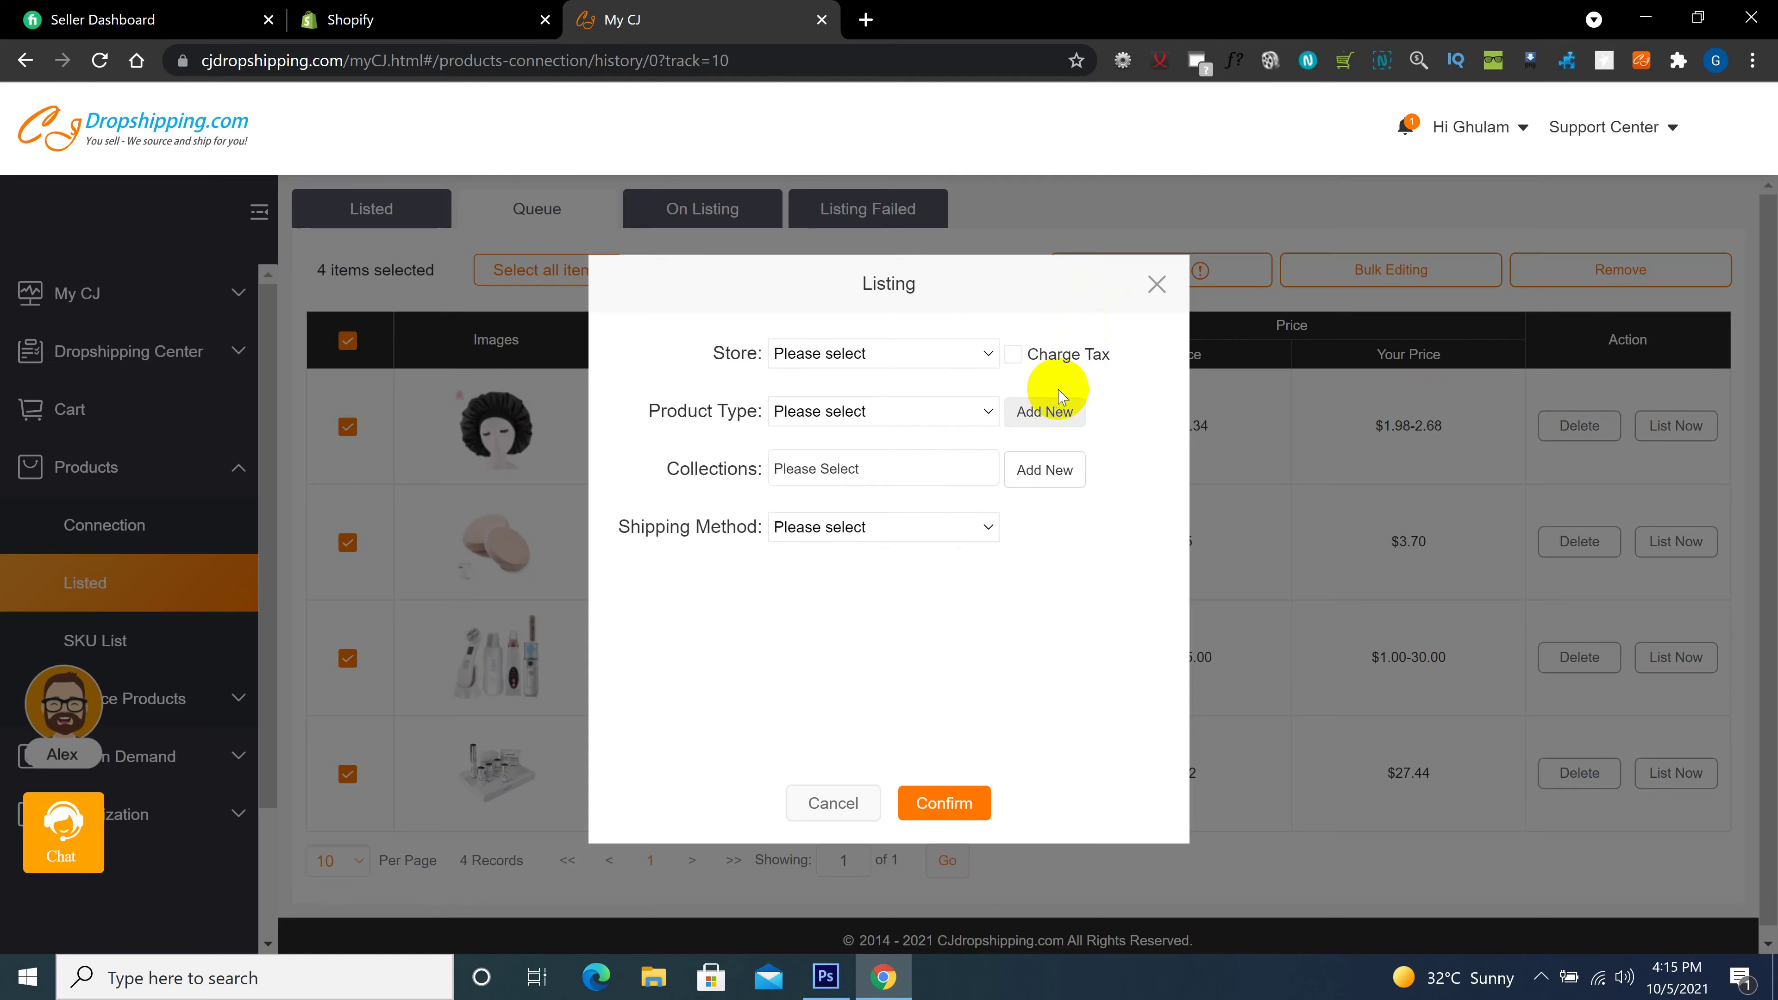
click(949, 354)
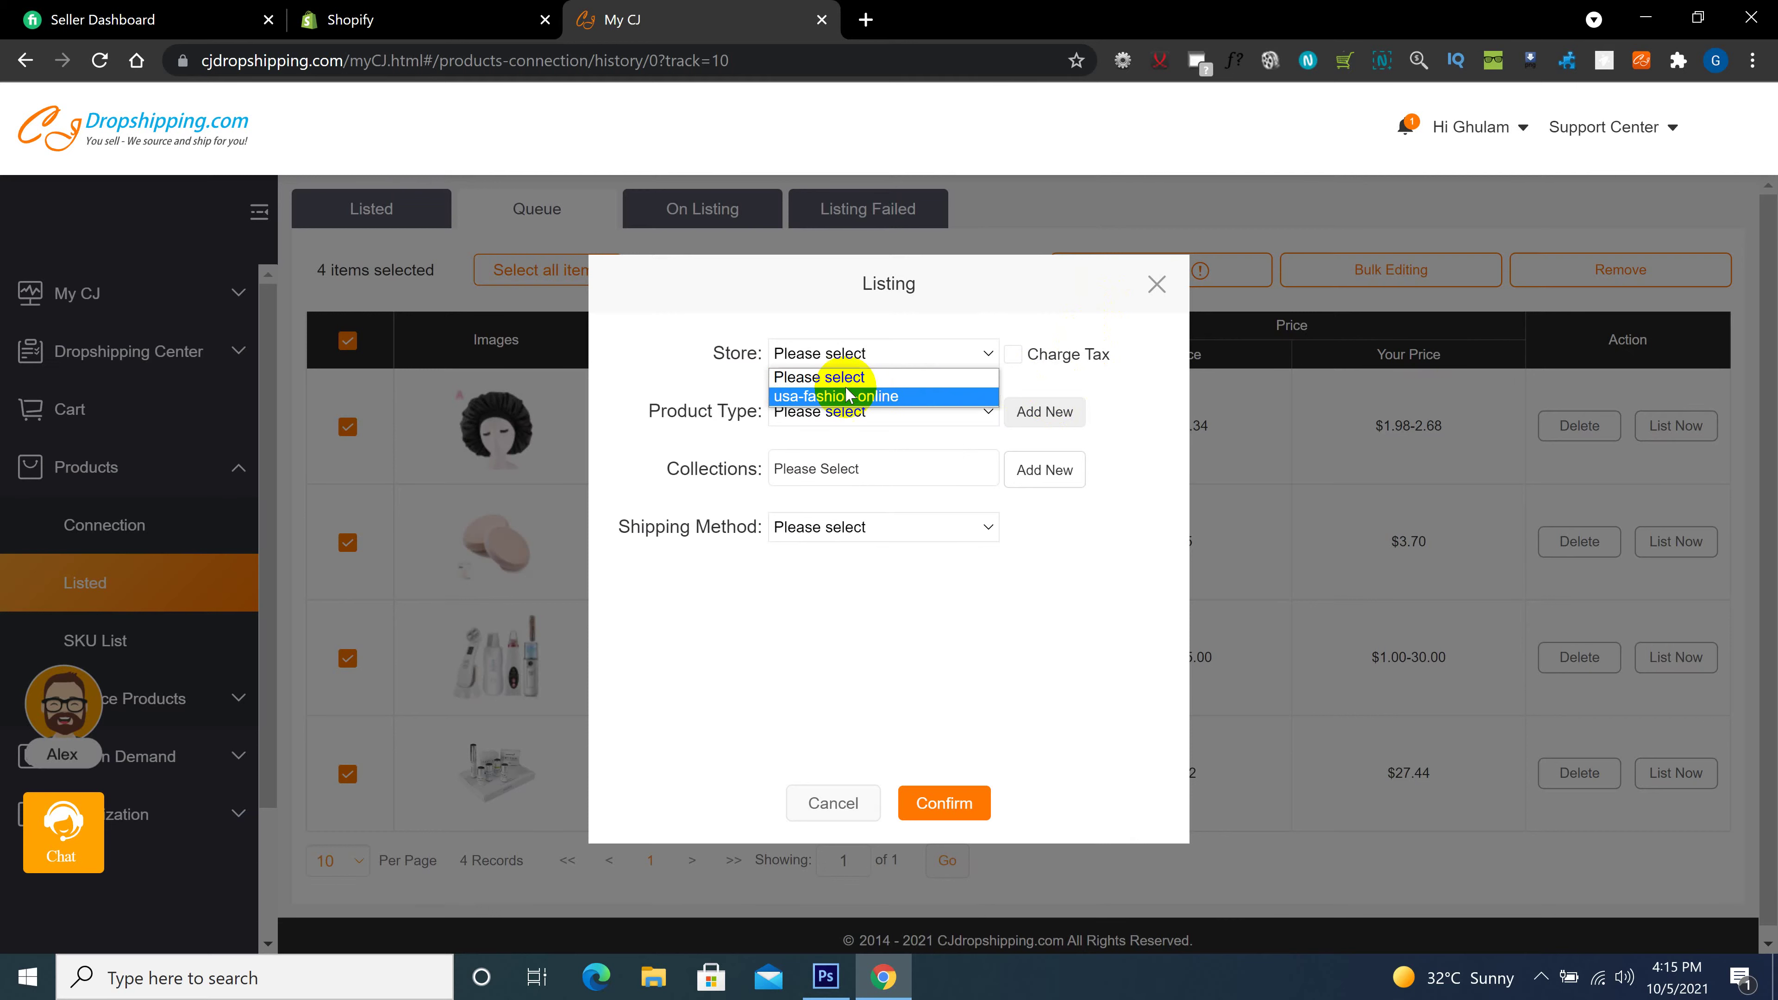
click(869, 396)
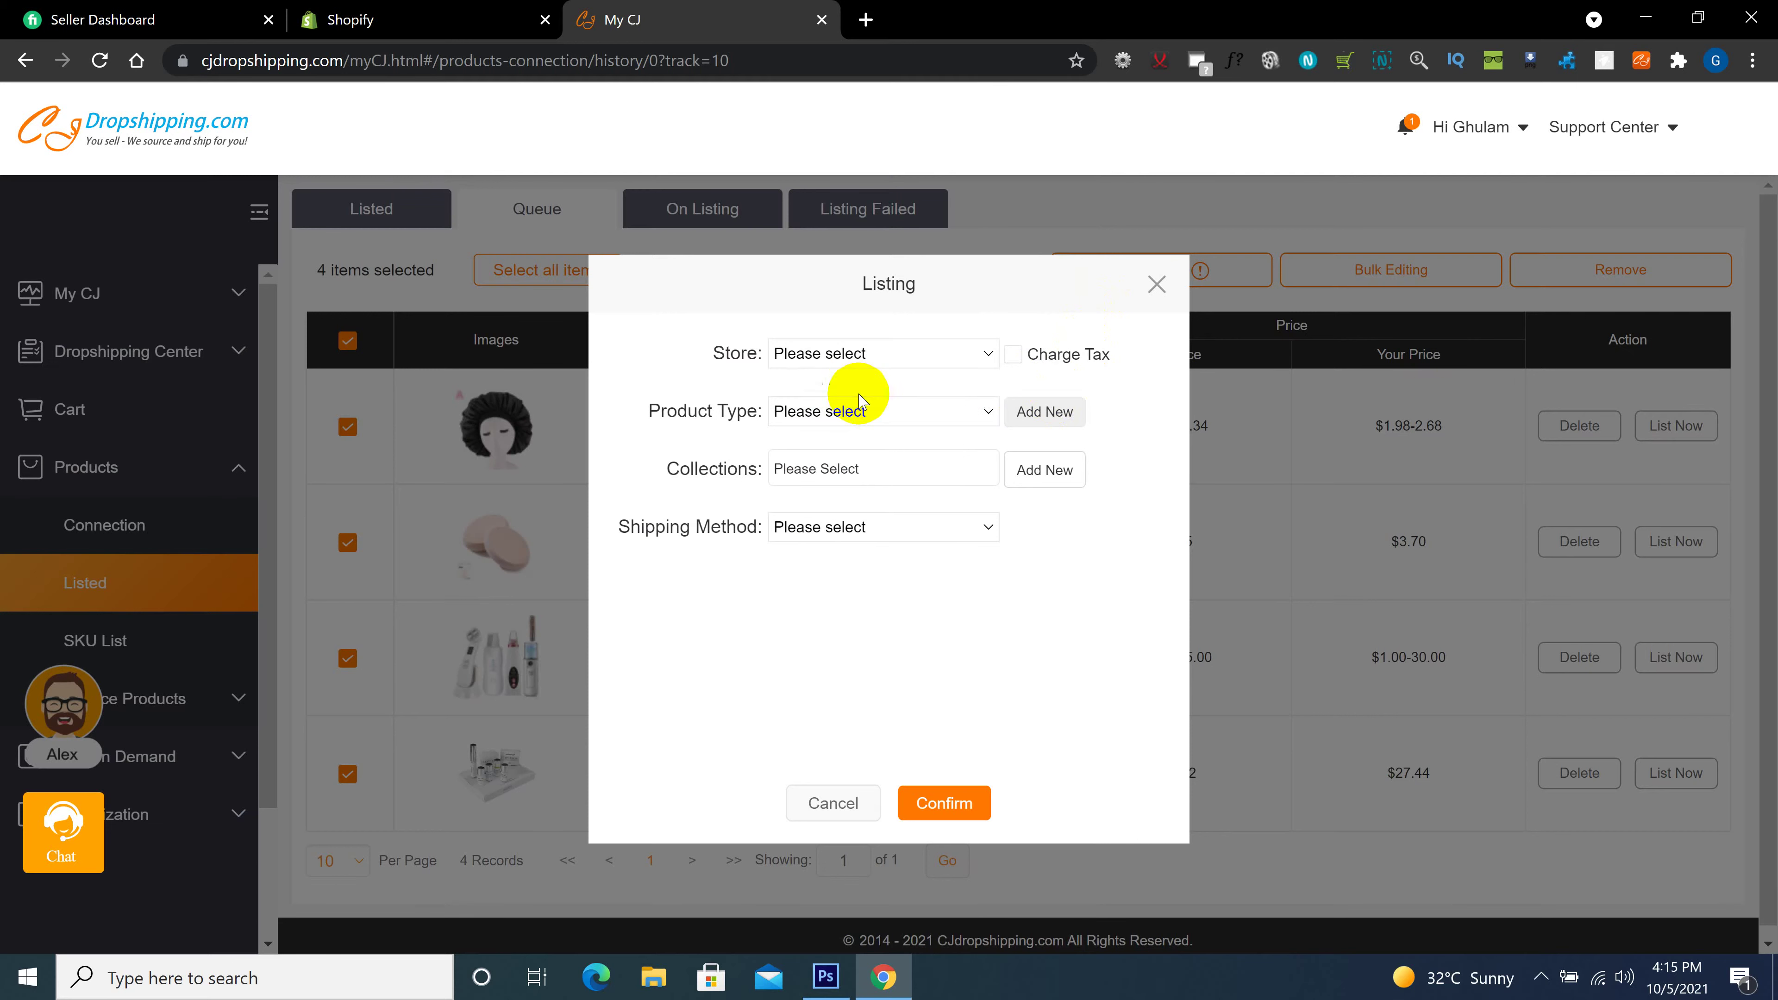
click(988, 411)
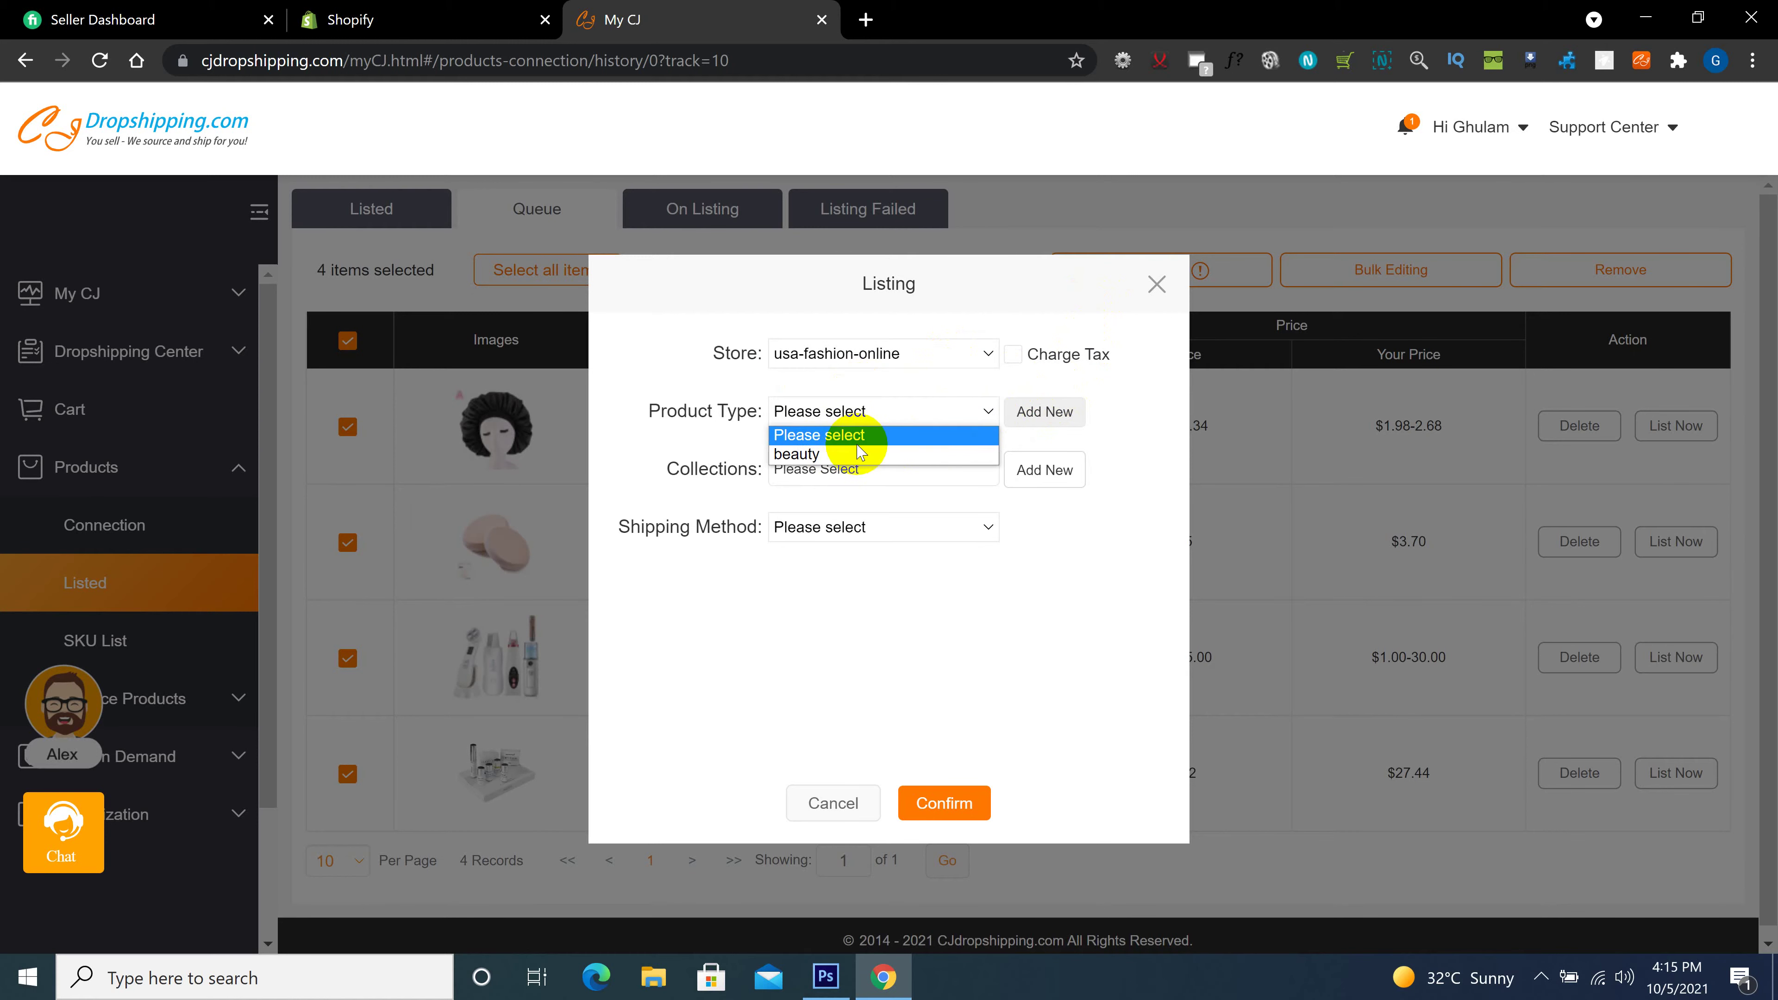
click(1022, 411)
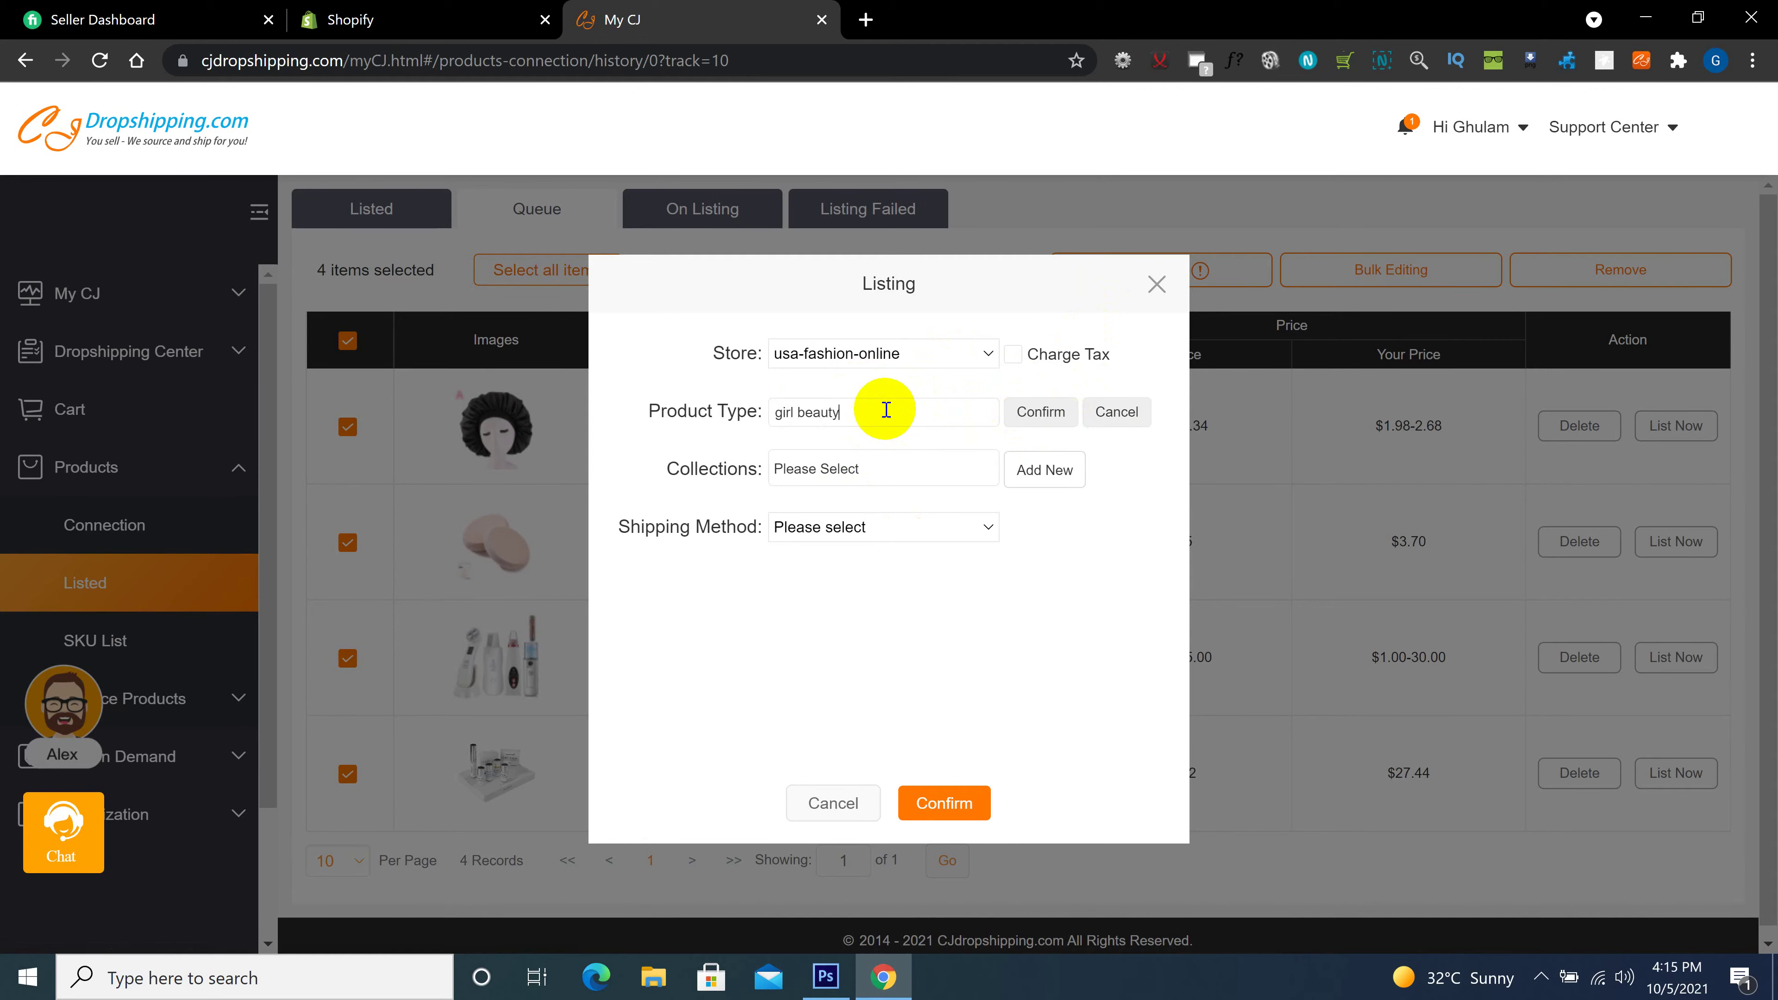
click(1041, 412)
click(989, 415)
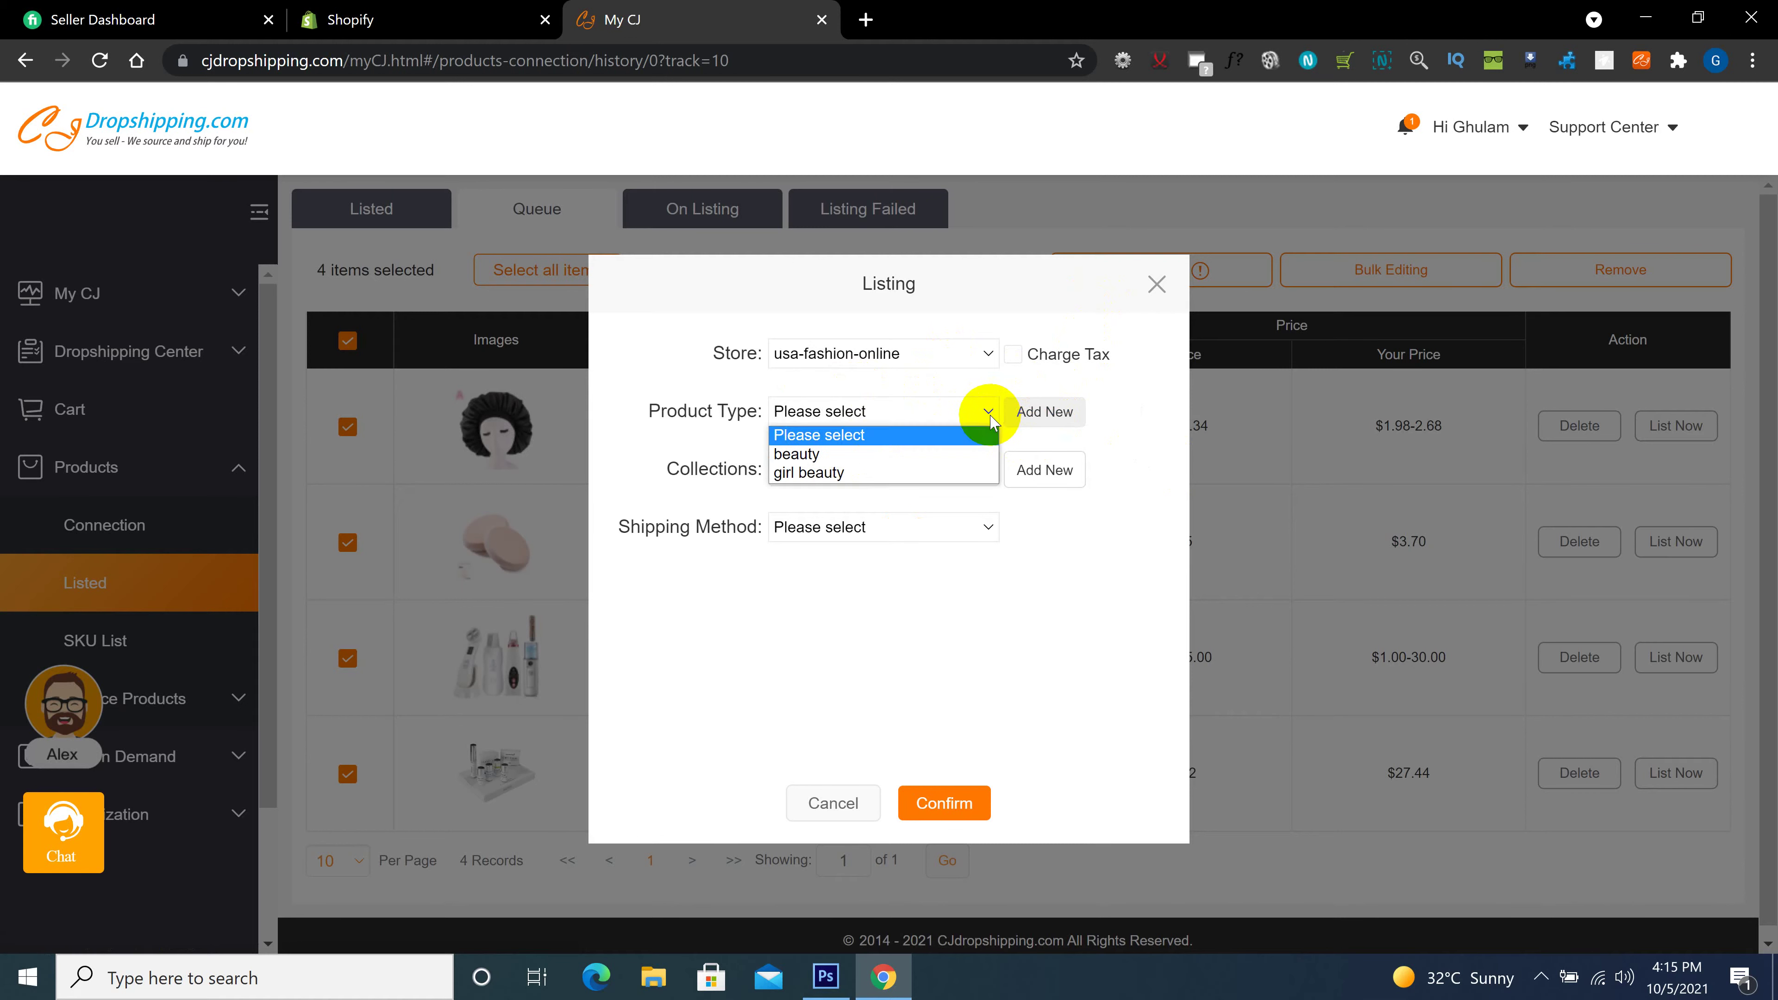
click(875, 472)
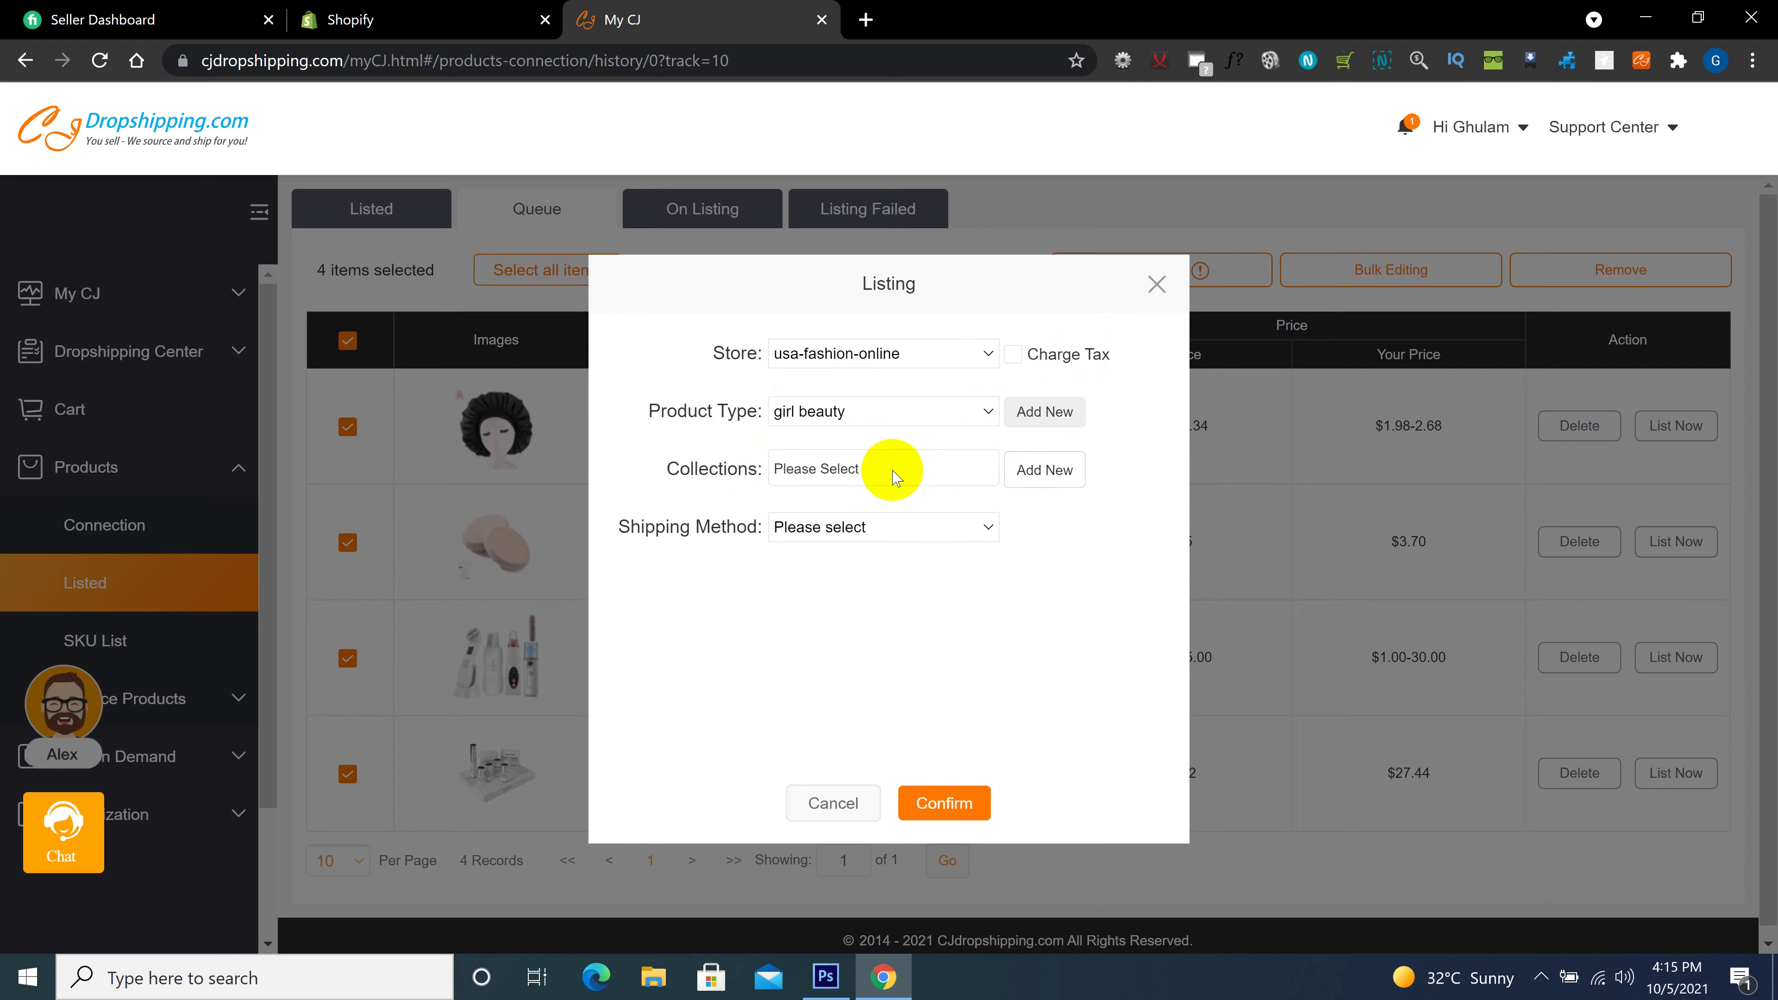
Choose the Home page collection and CJPacket Air shipping, then submit the four products
click(929, 465)
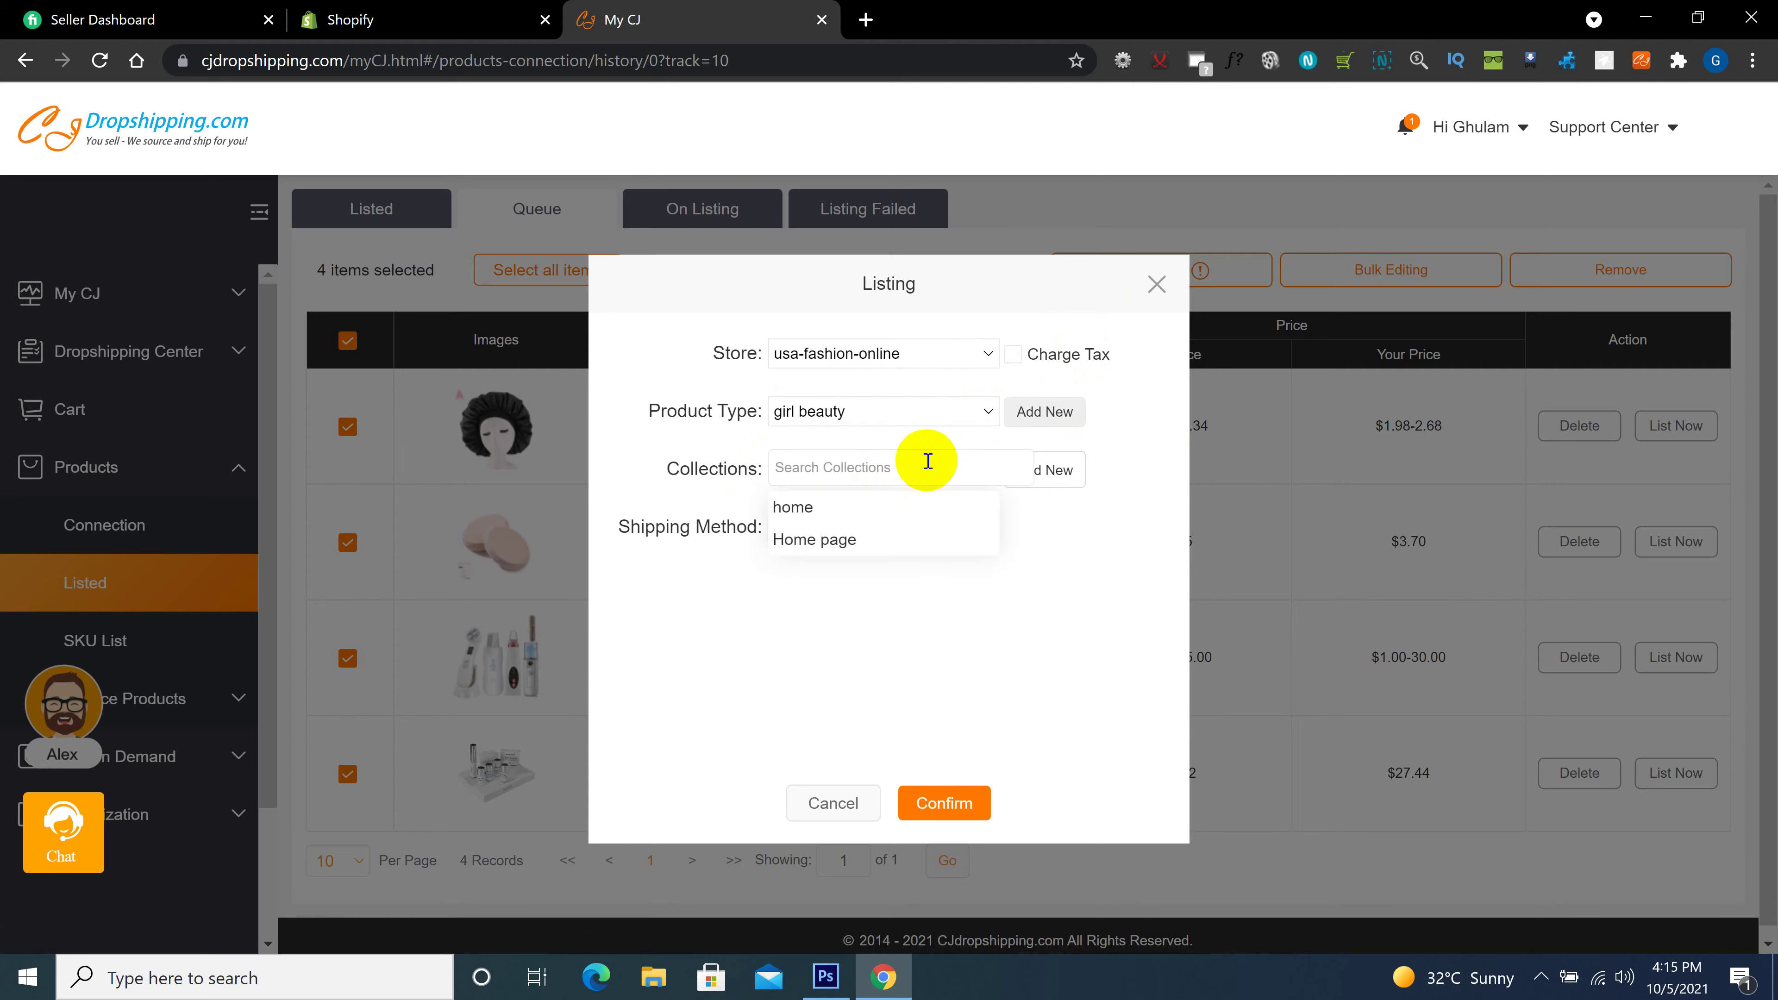
click(880, 540)
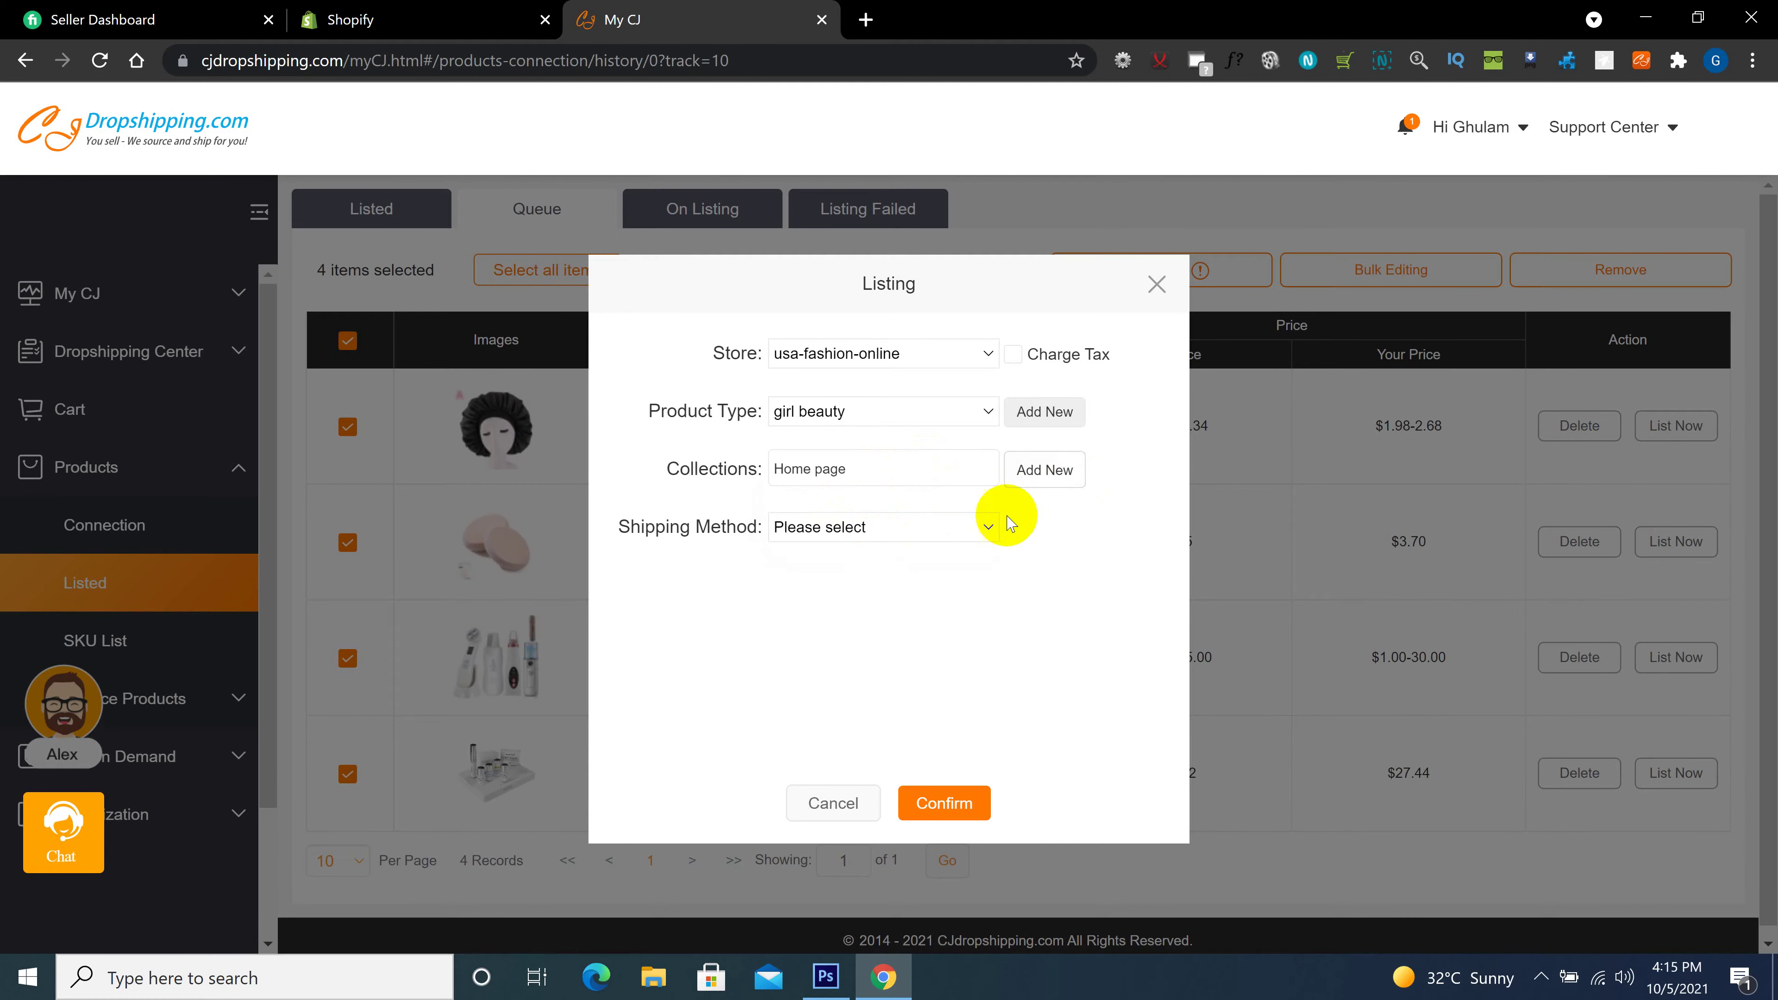
click(947, 527)
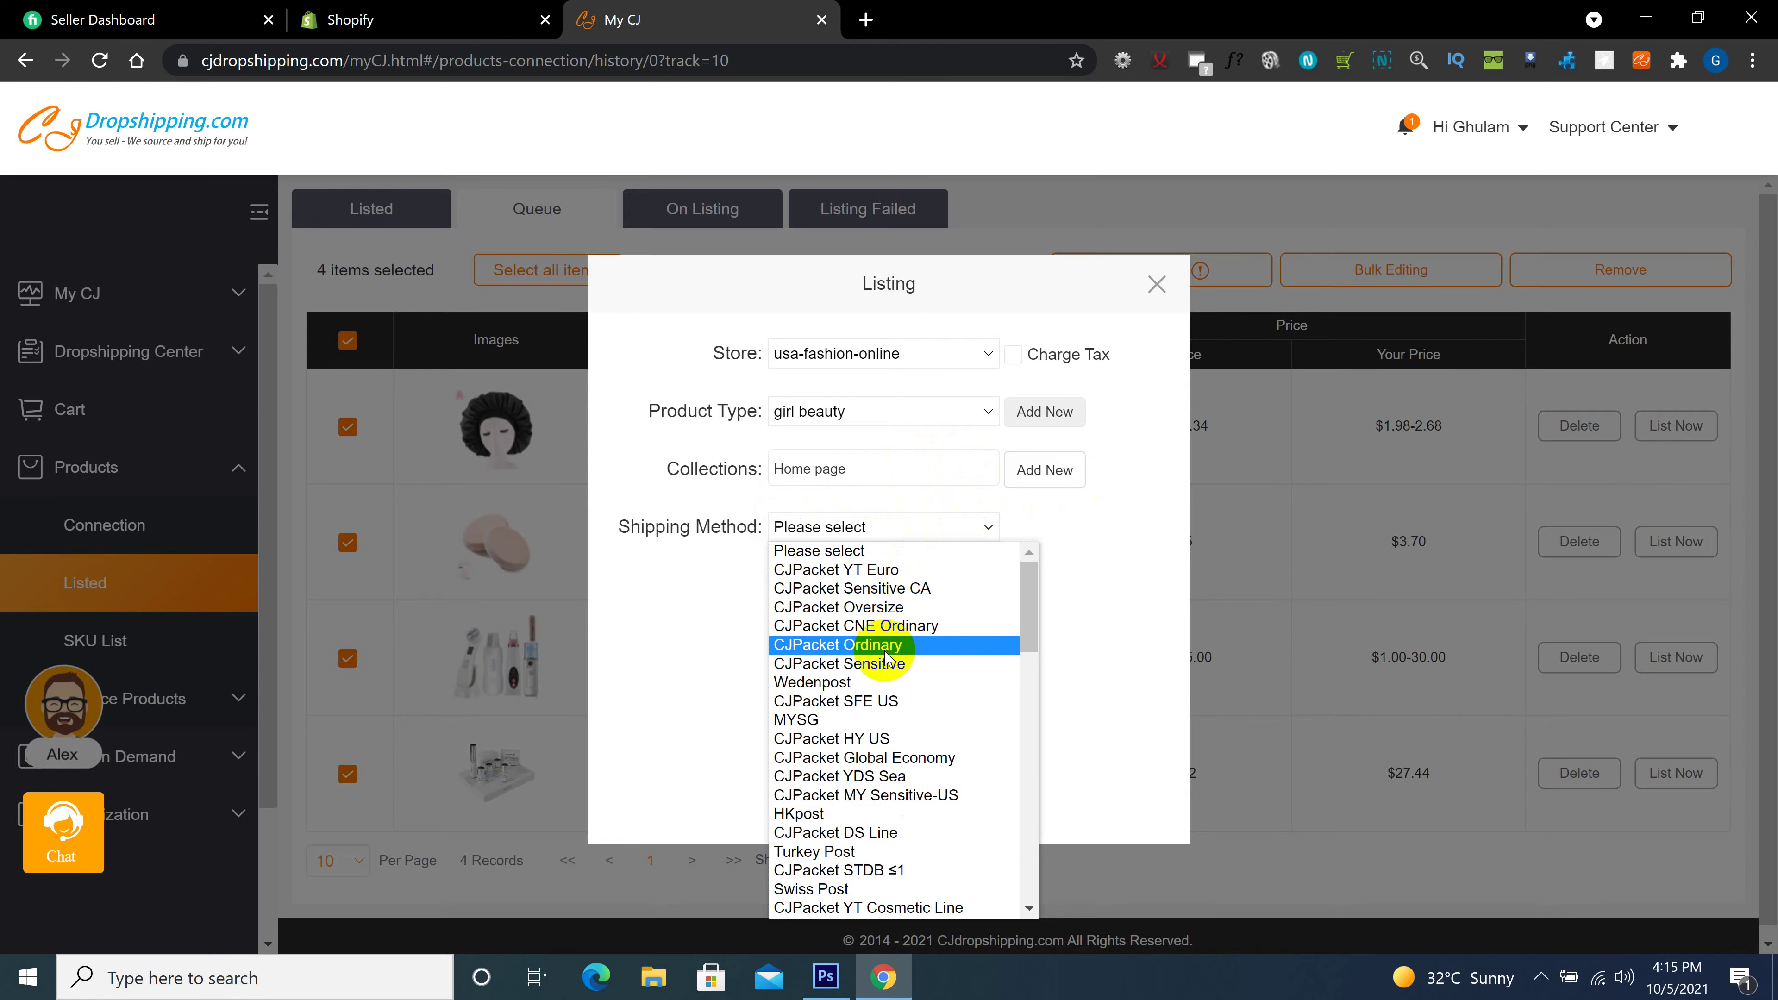
scroll(885, 659, down, 8)
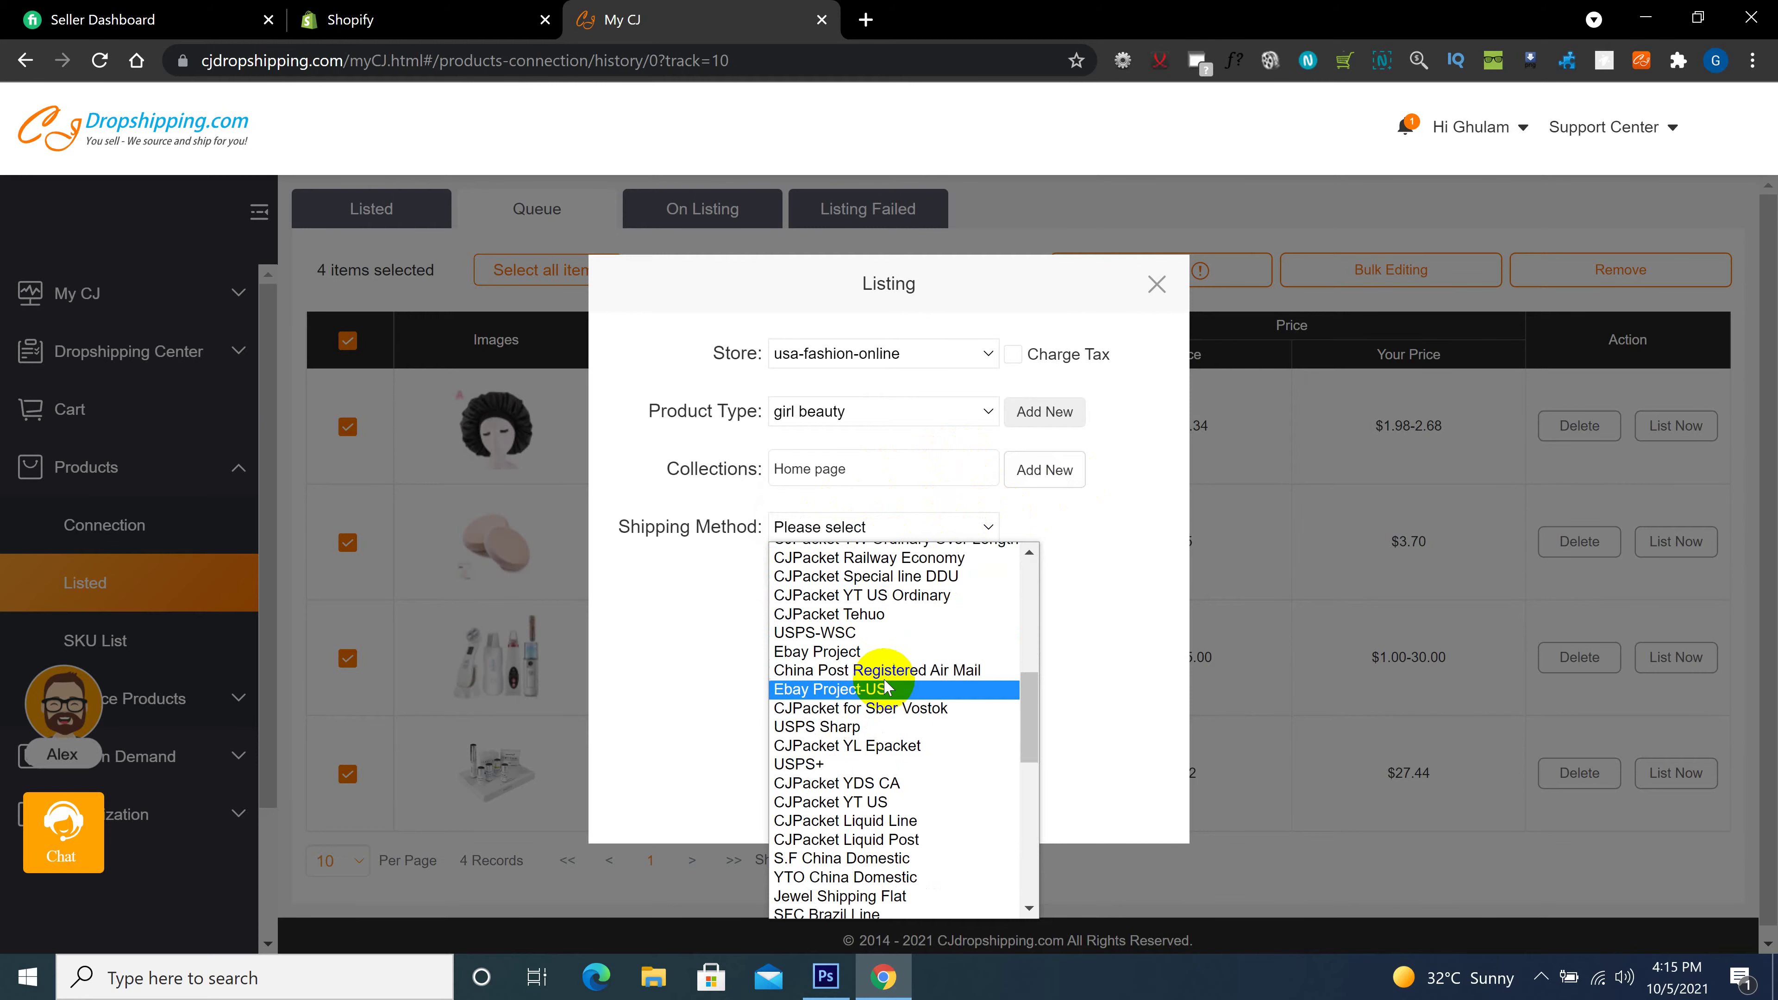
scroll(896, 728, down, 6)
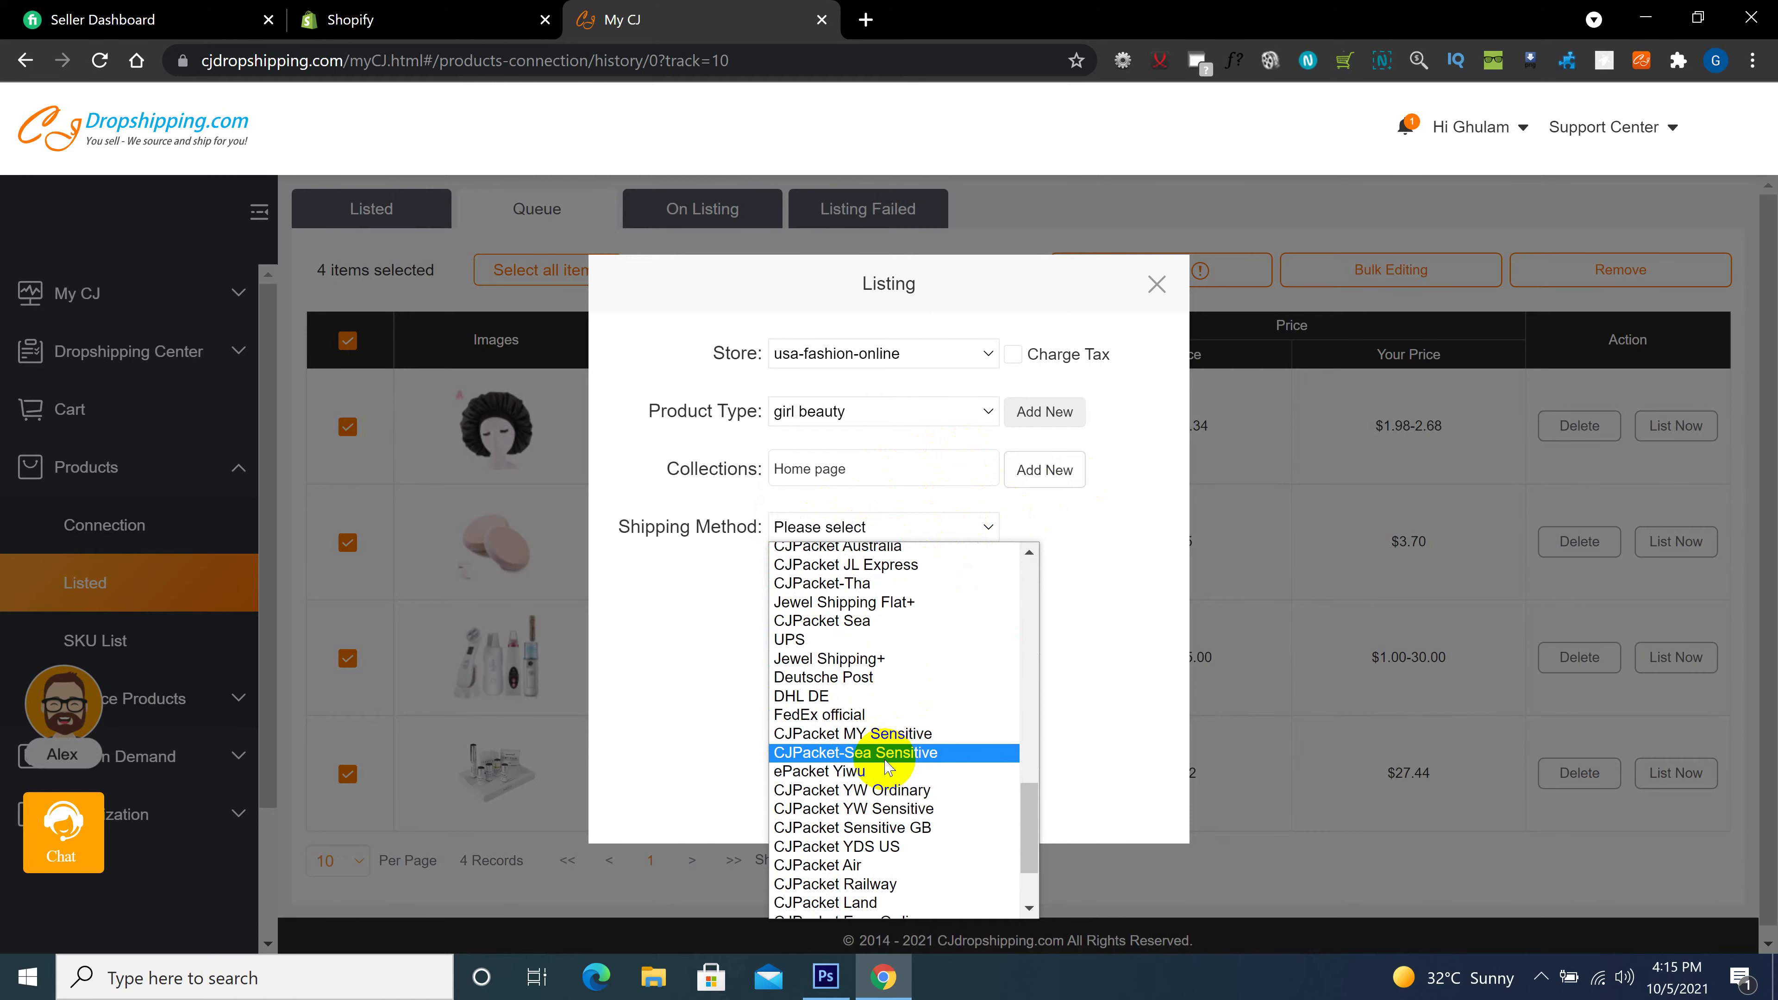
scroll(889, 742, up, 4)
scroll(875, 753, down, 6)
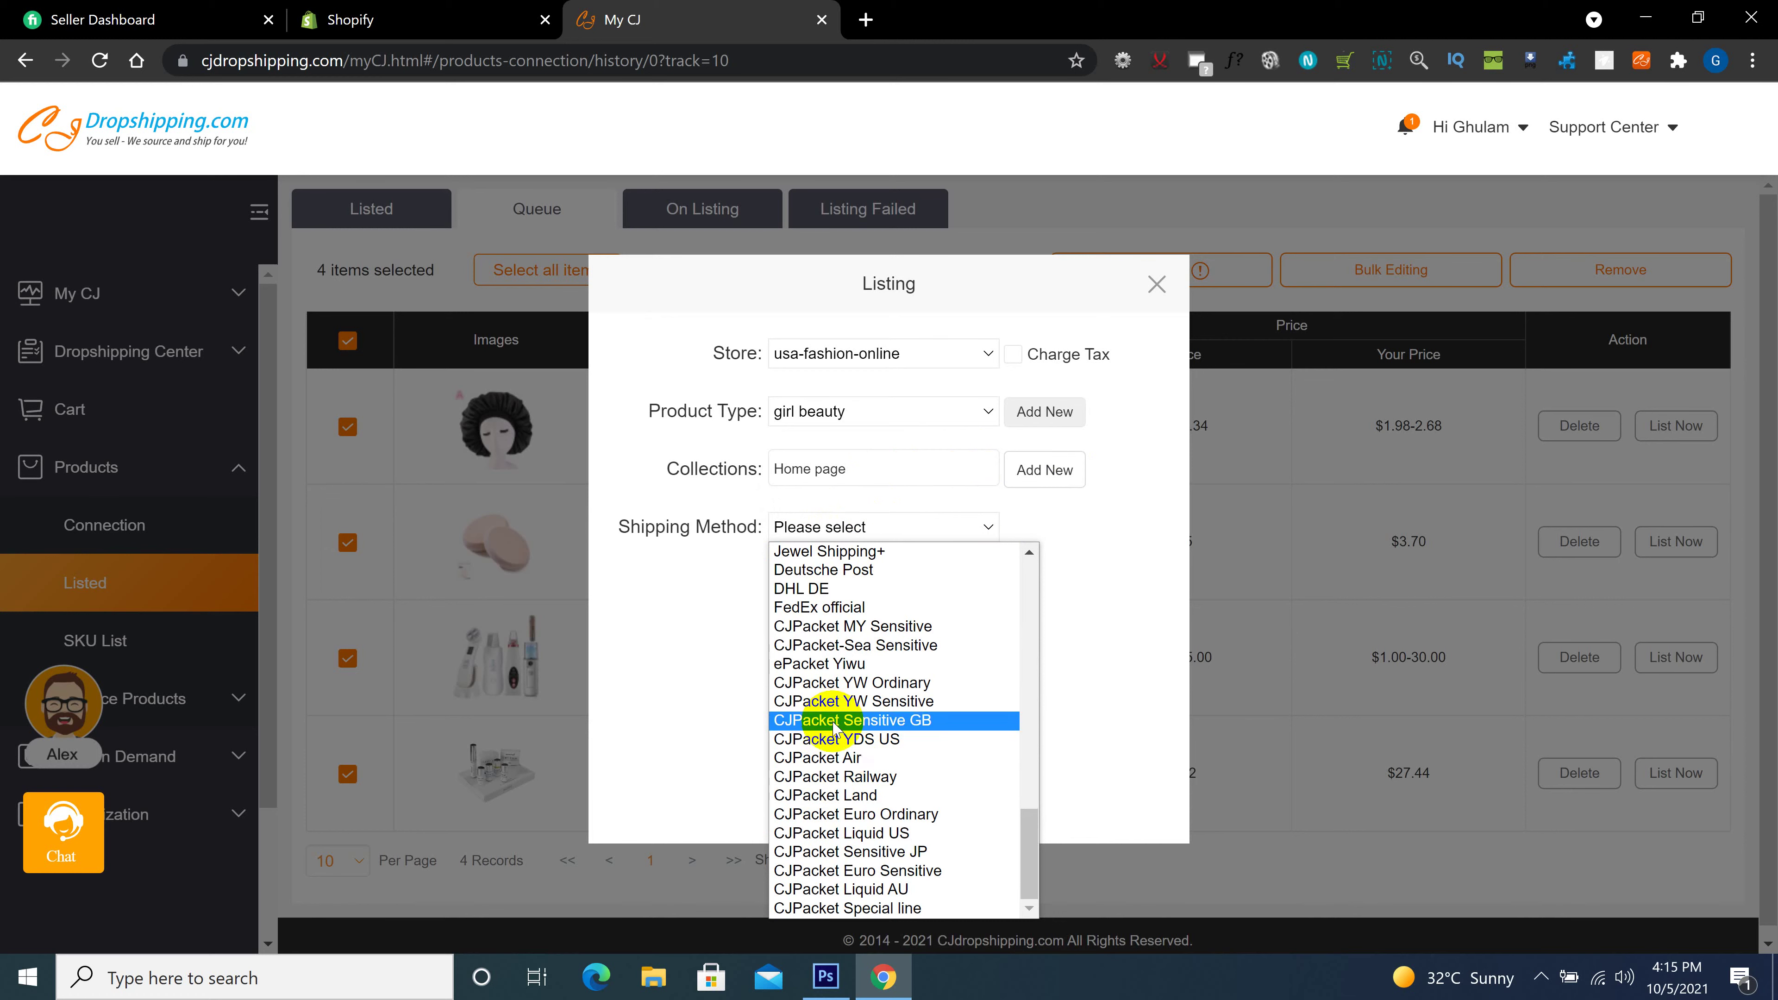
click(835, 760)
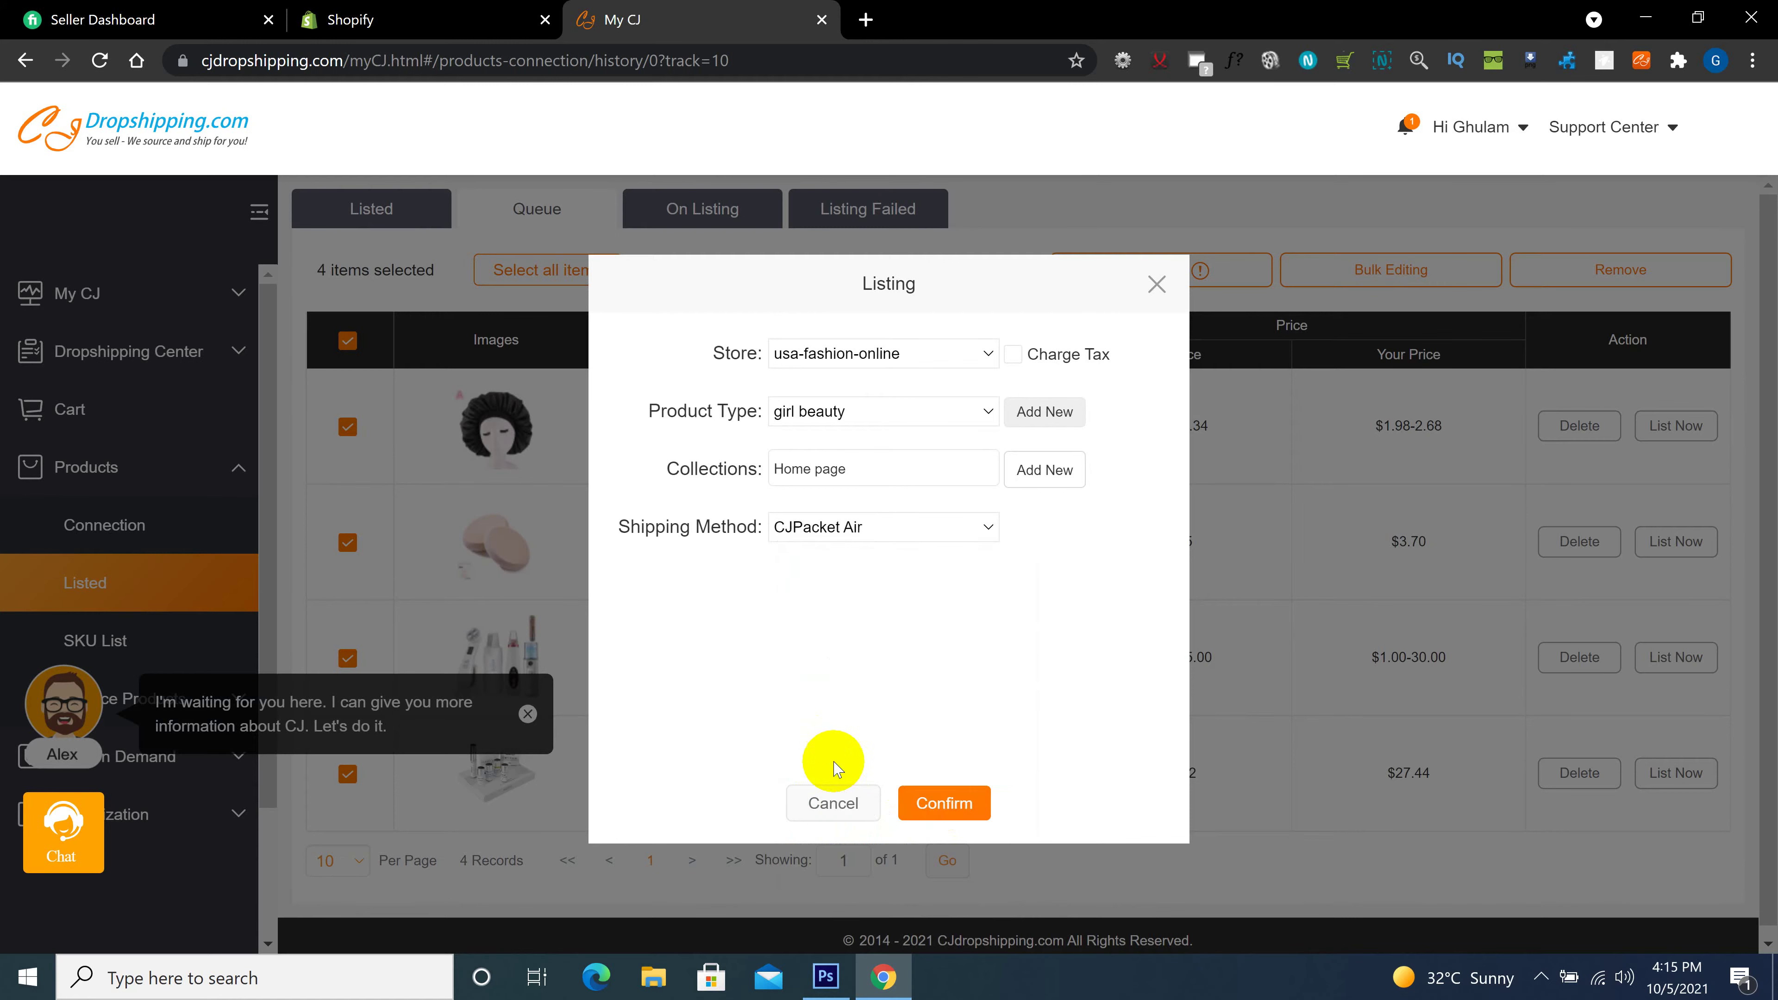
click(940, 805)
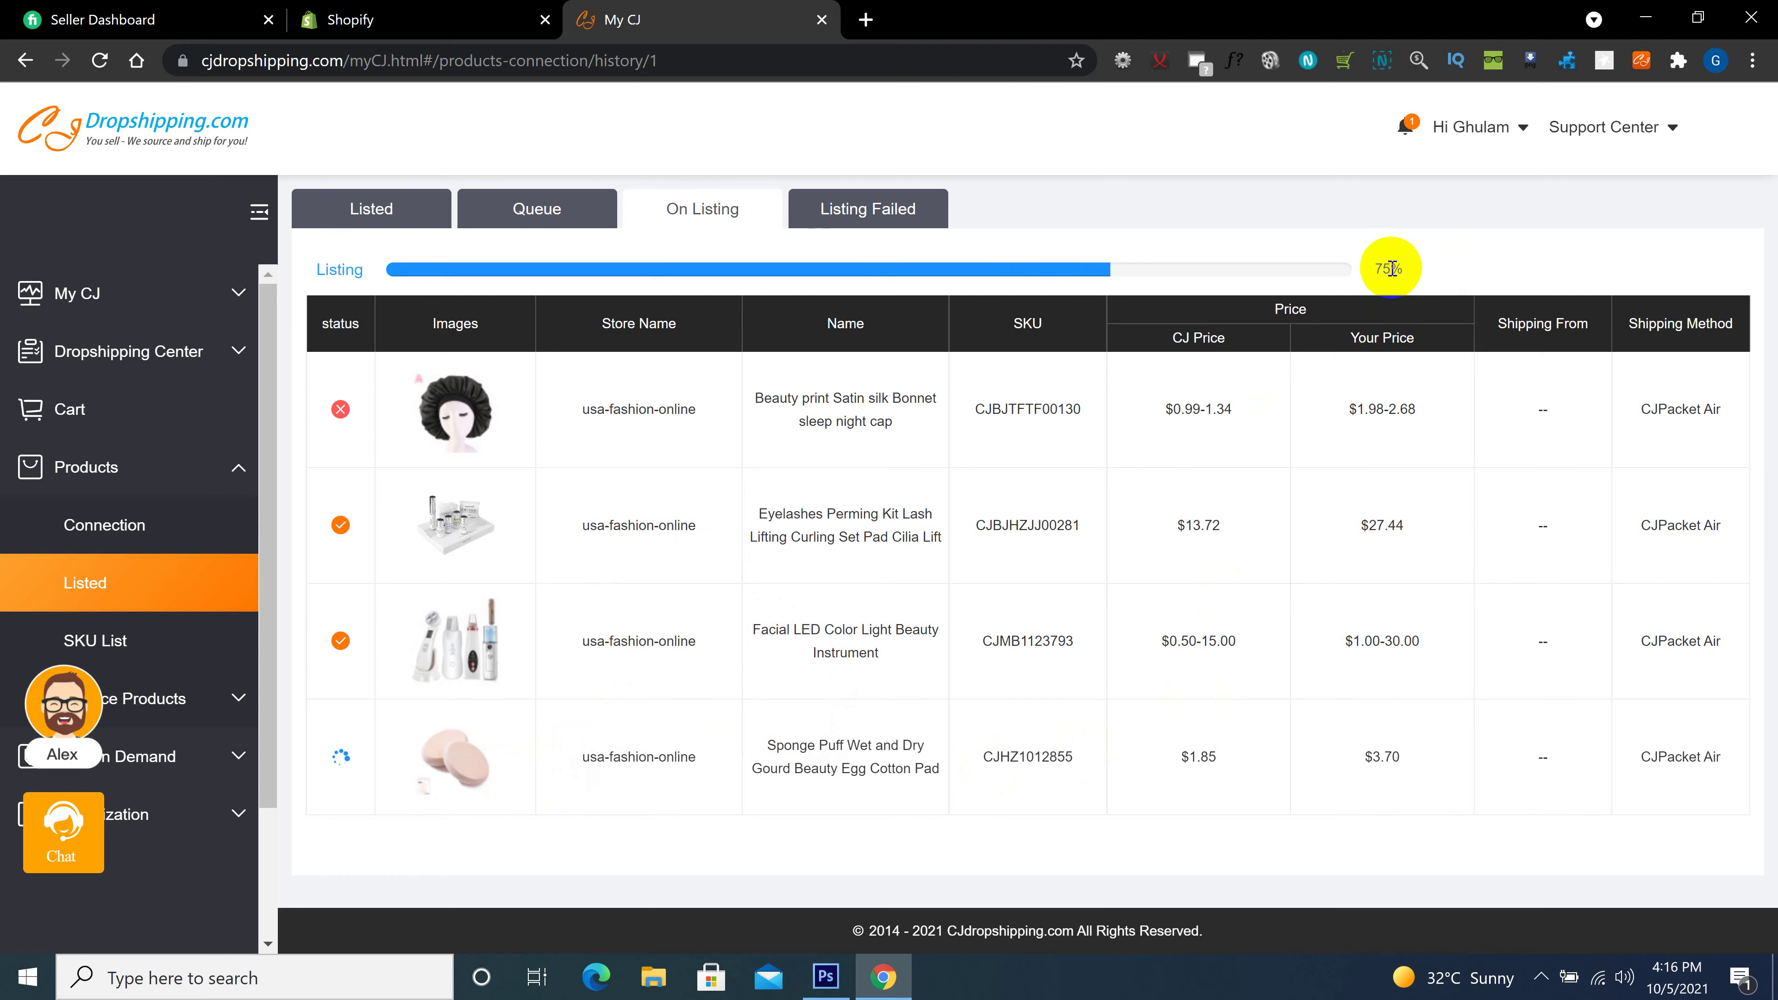
Confirm the listing reached 100%: three products listed, satin bonnet failed
drag(1342, 266, 1490, 268)
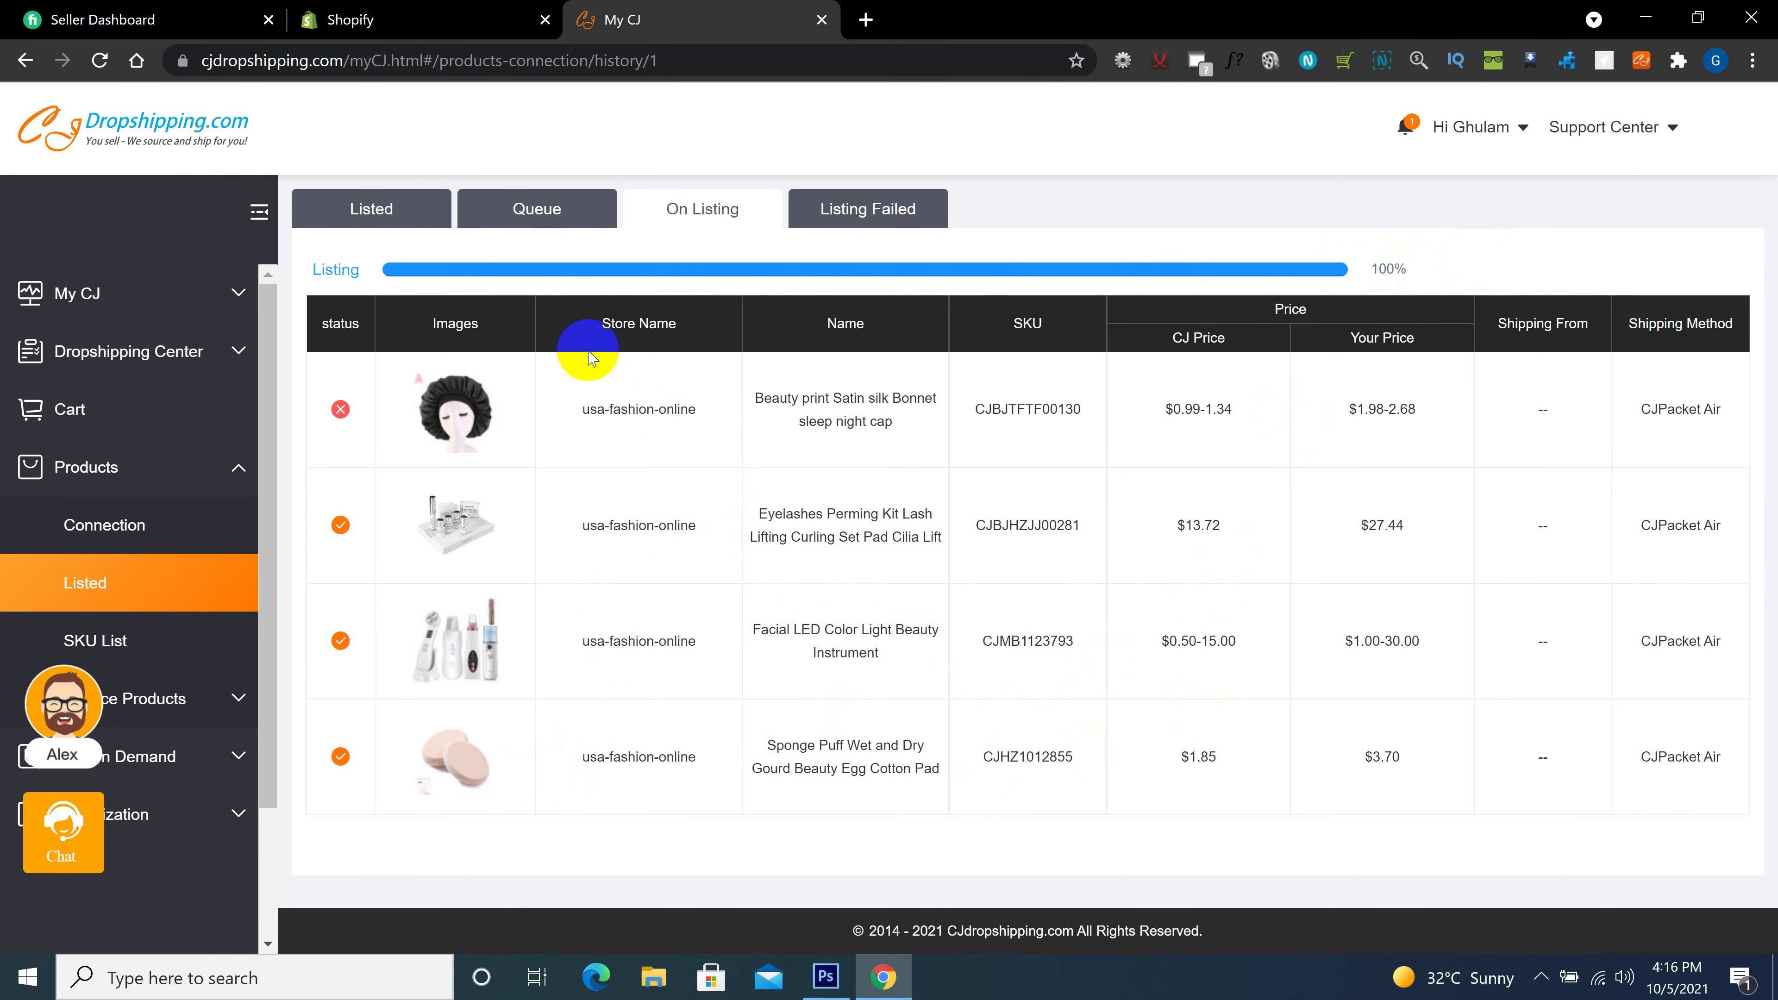
Show the Shopify Products list with the three imported girl beauty items as Active
click(432, 21)
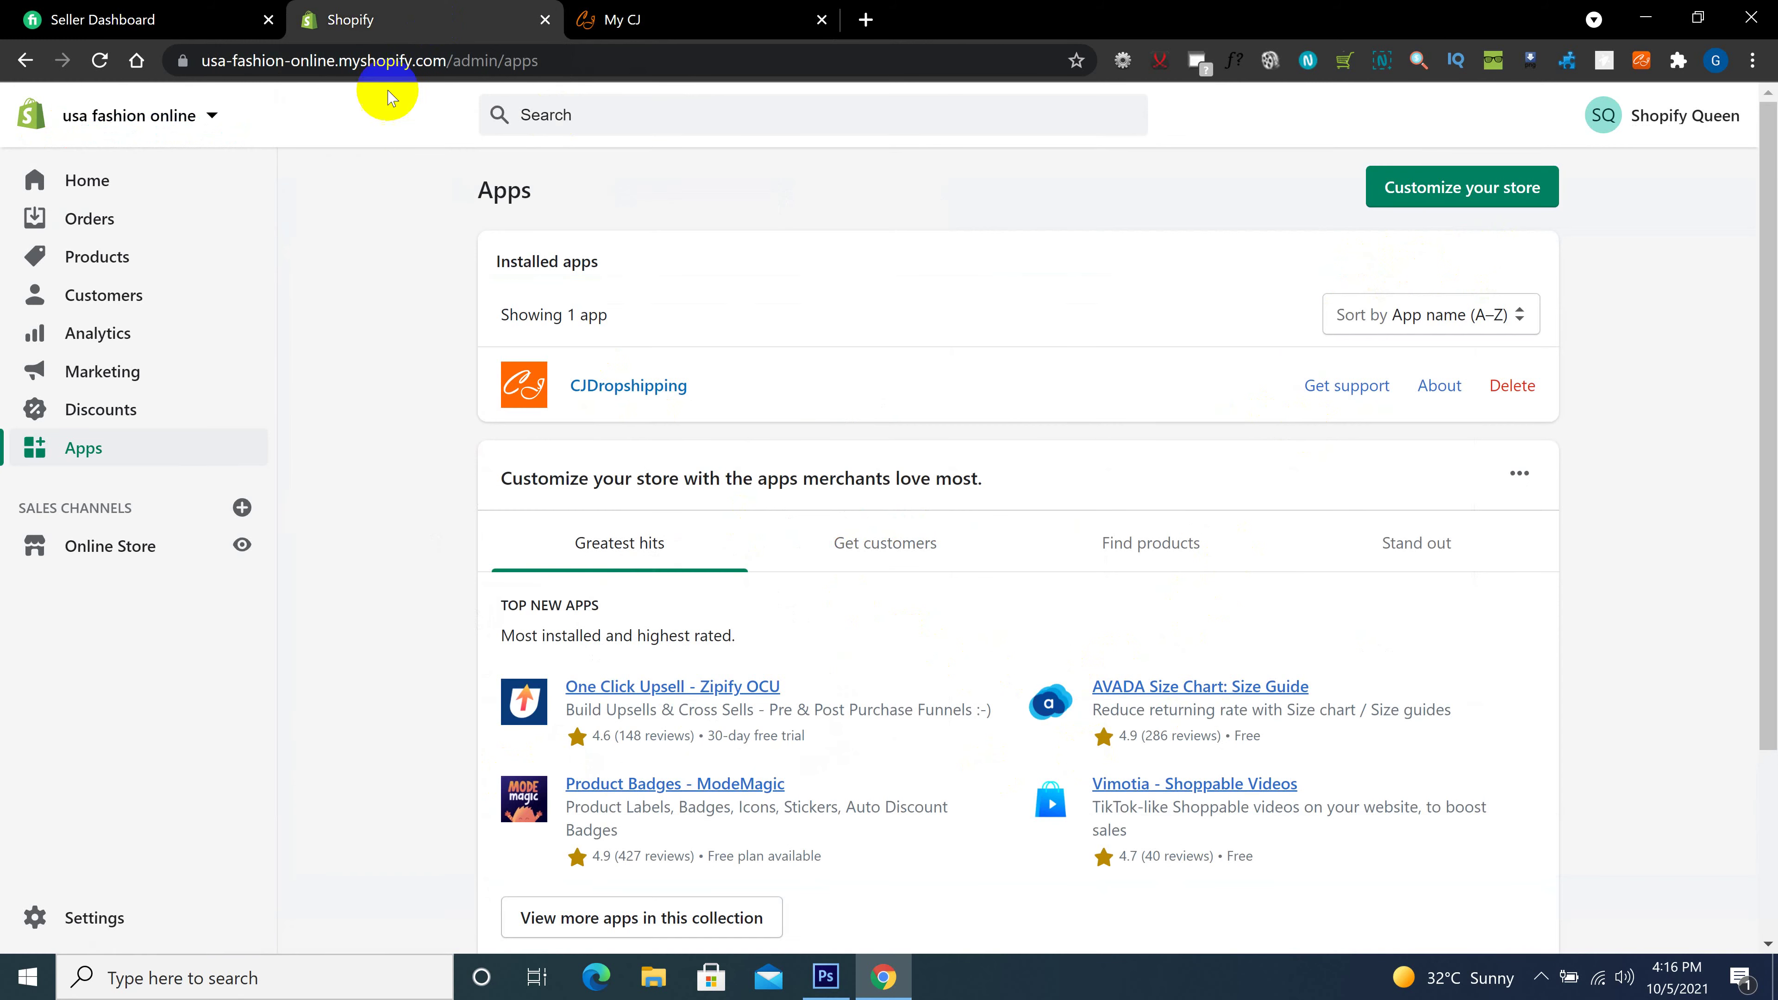
click(155, 254)
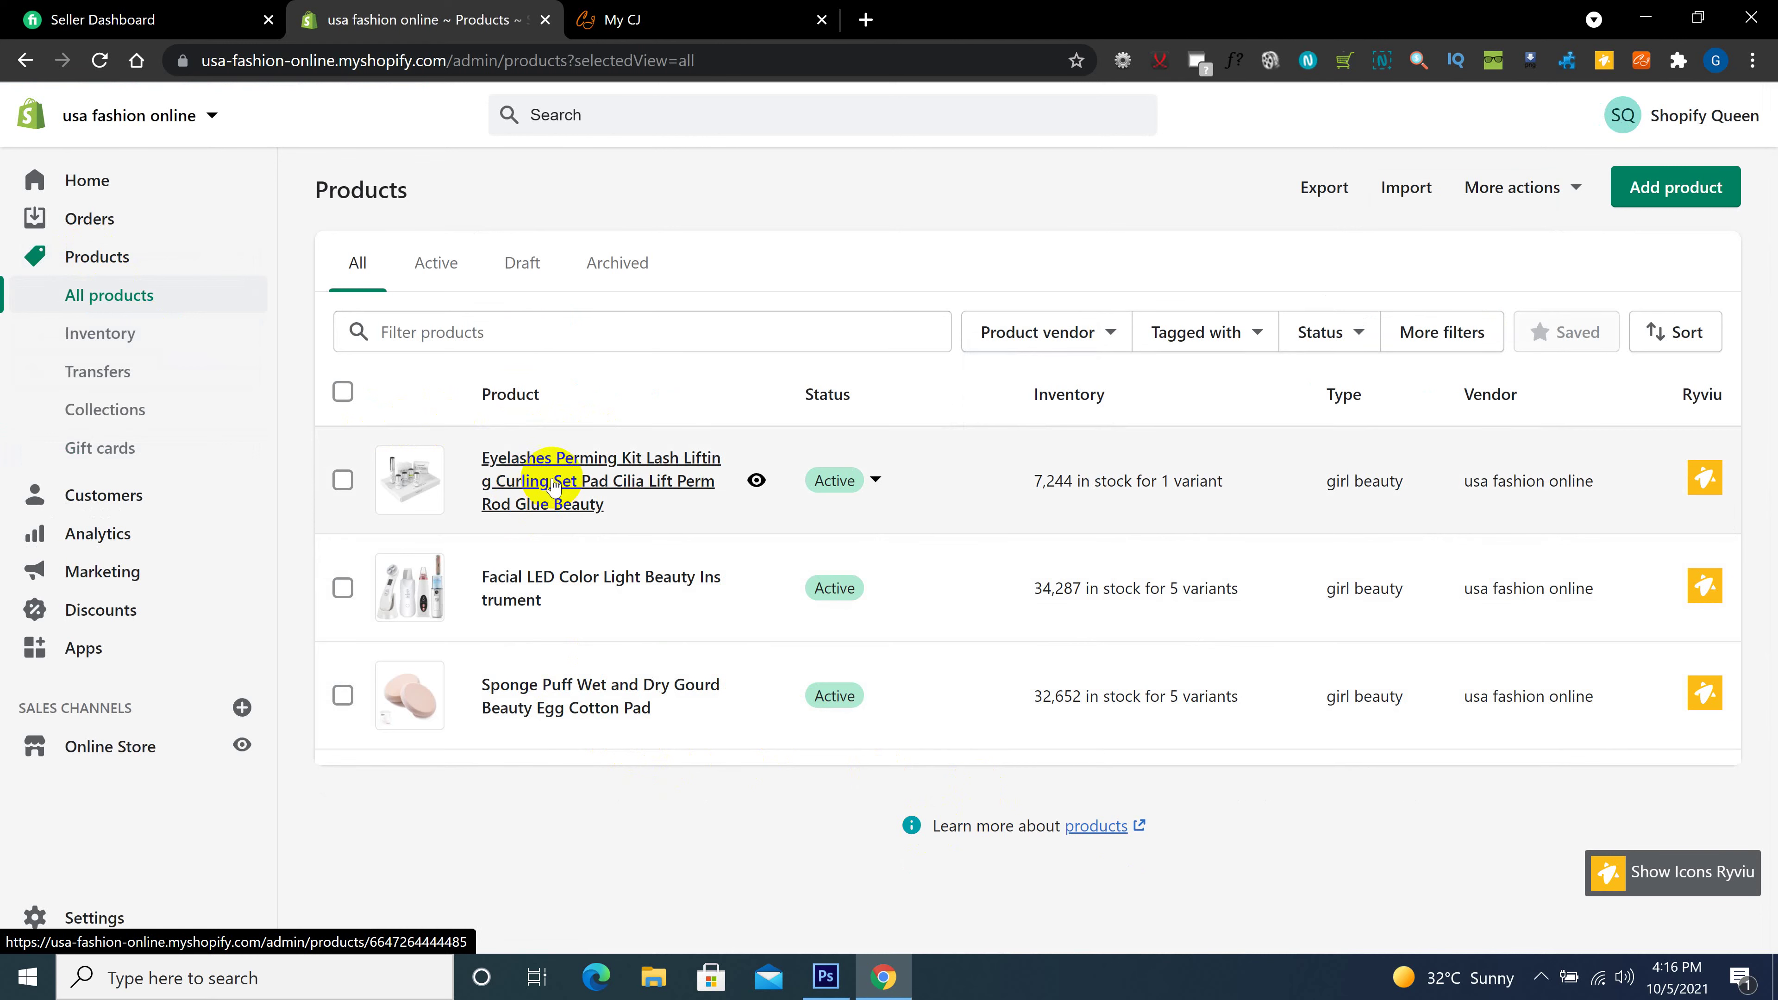
Open the Eyelashes Perming Kit product page and check its Product Type reads girl beauty
click(549, 487)
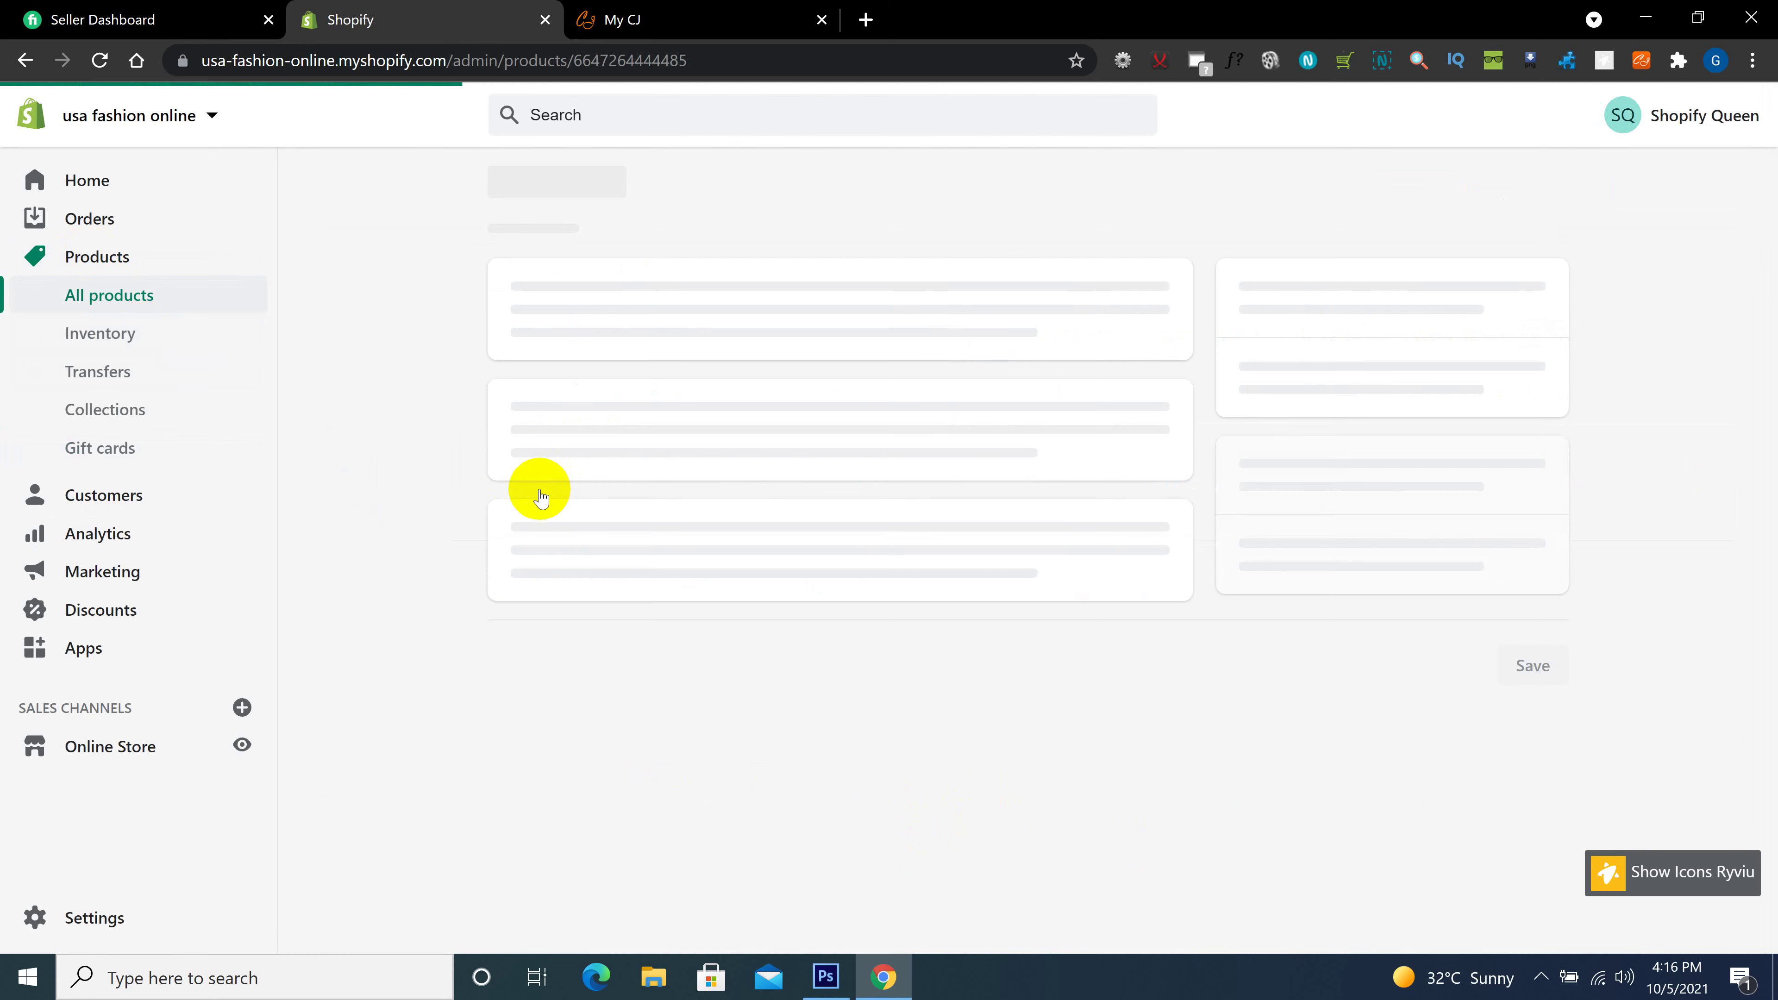
drag(676, 356, 980, 356)
drag(512, 568, 794, 626)
scroll(796, 619, down, 6)
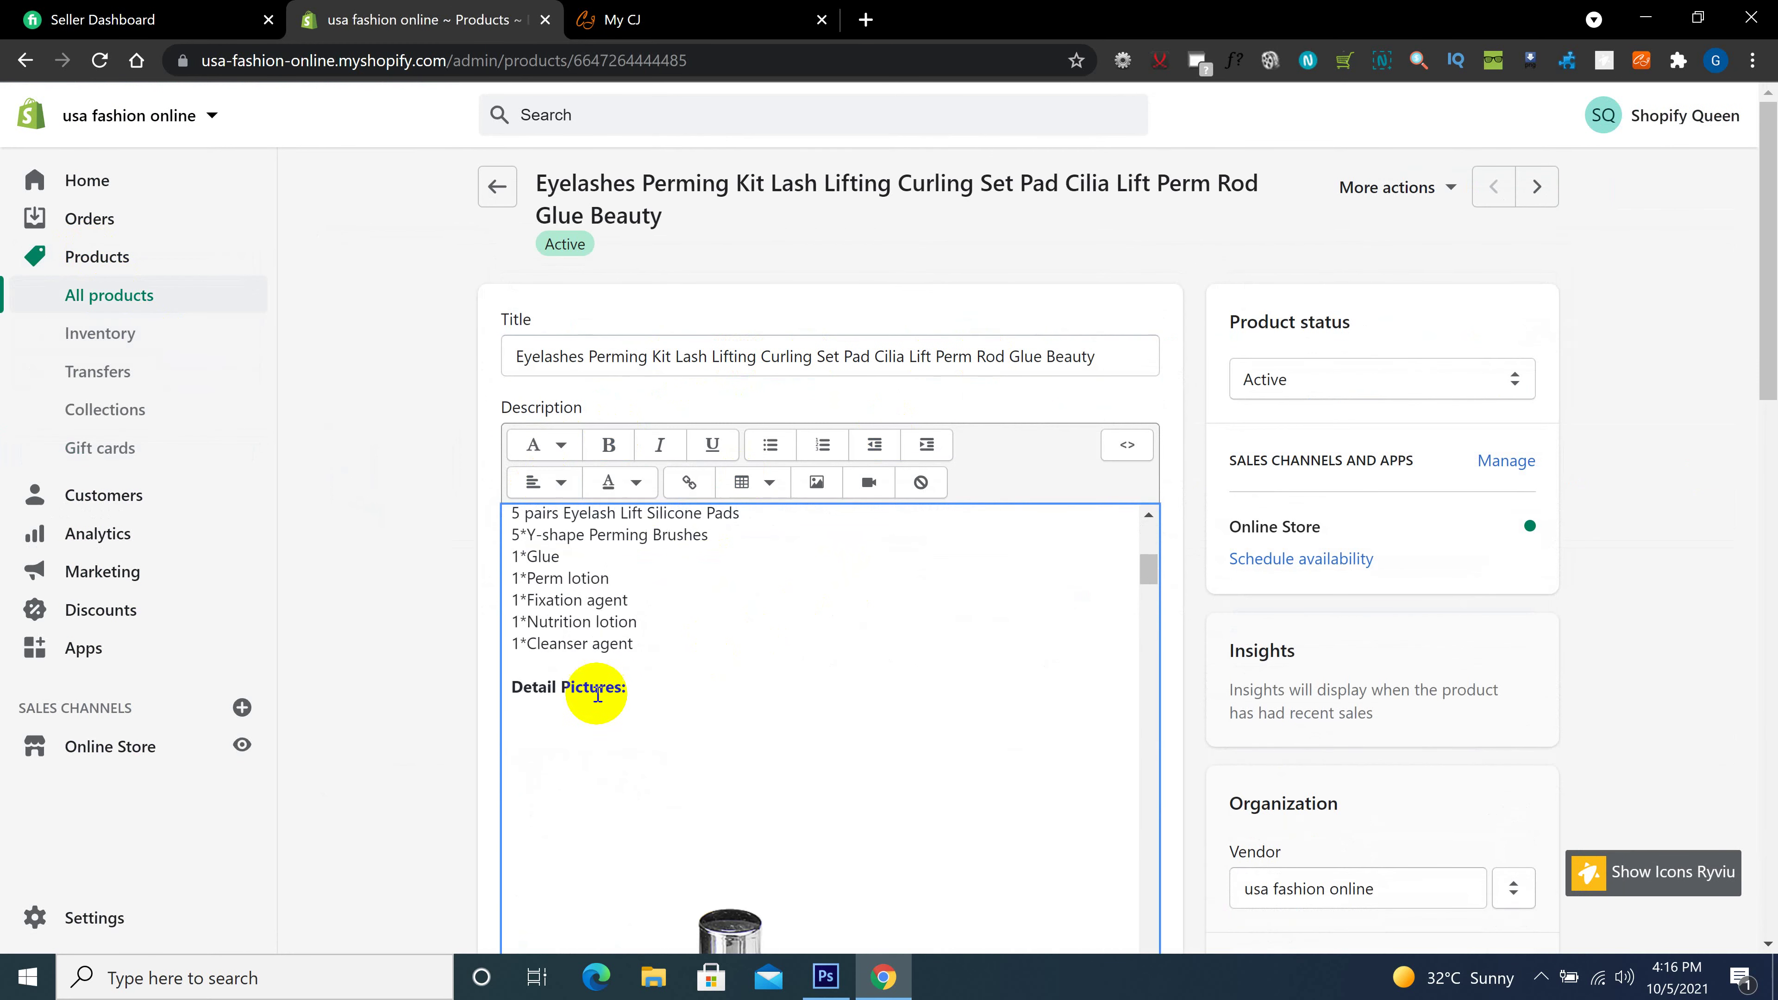
scroll(722, 715, down, 10)
scroll(1361, 638, down, 5)
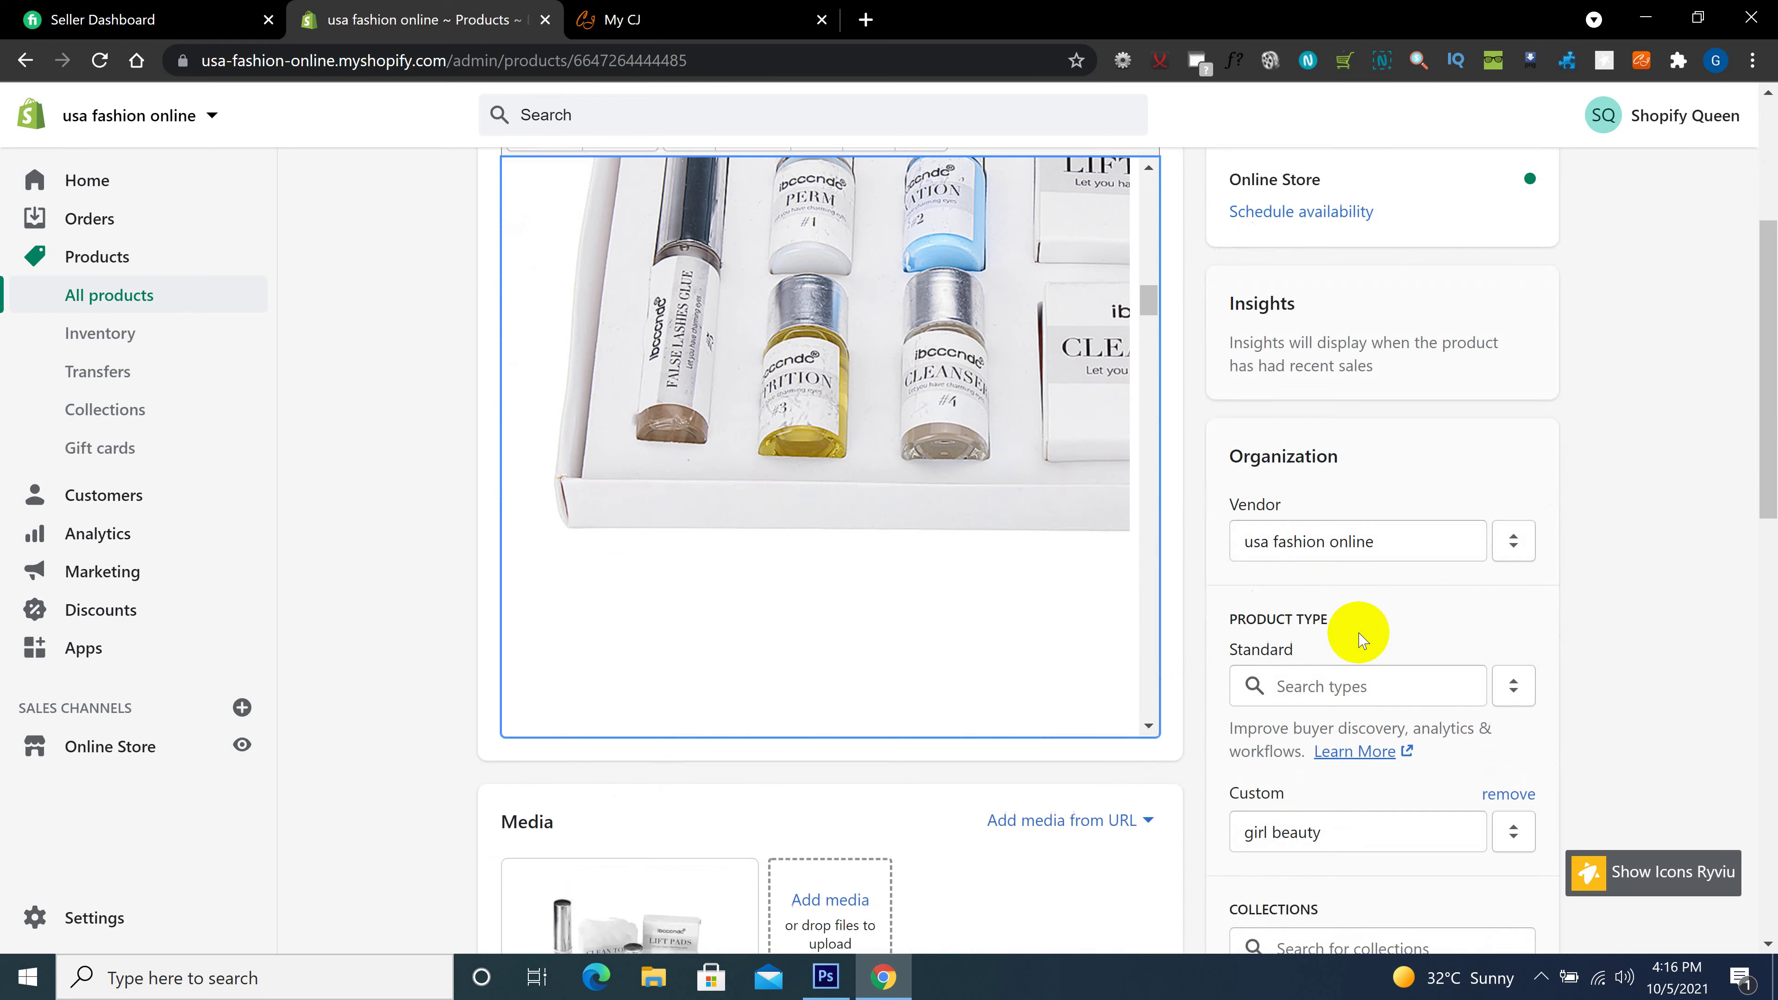
scroll(1360, 634, down, 5)
scroll(1194, 691, up, 5)
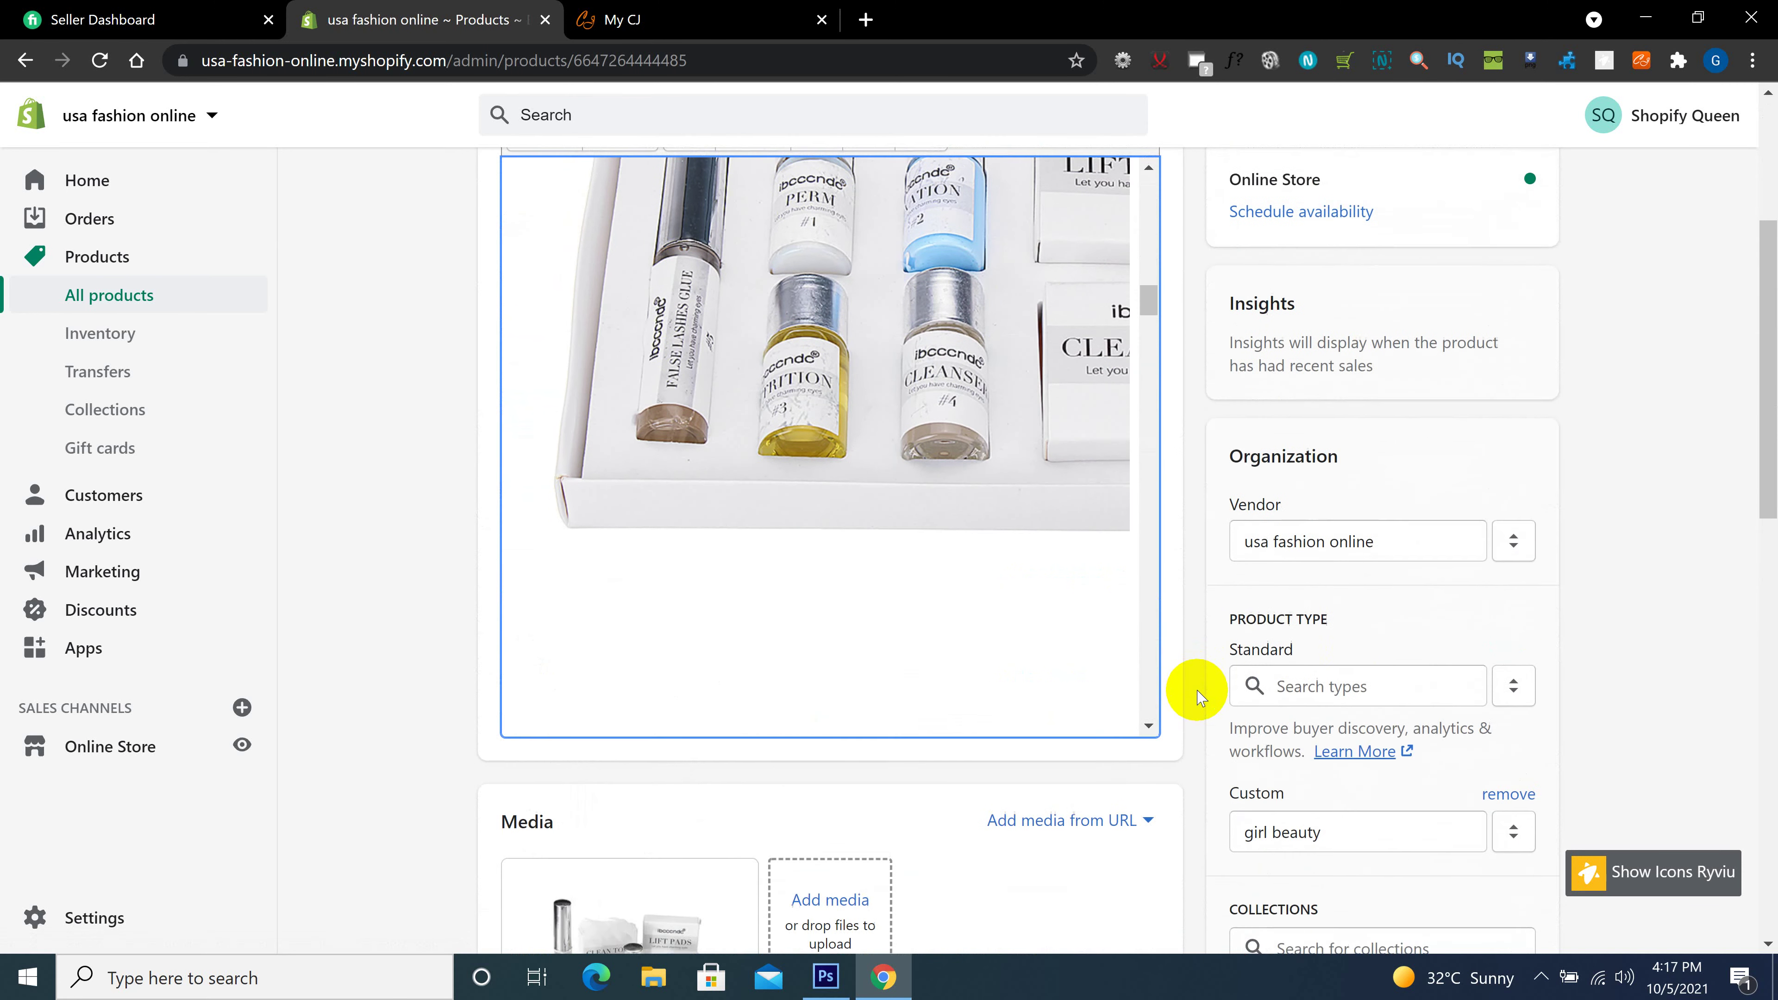
scroll(1197, 697, up, 5)
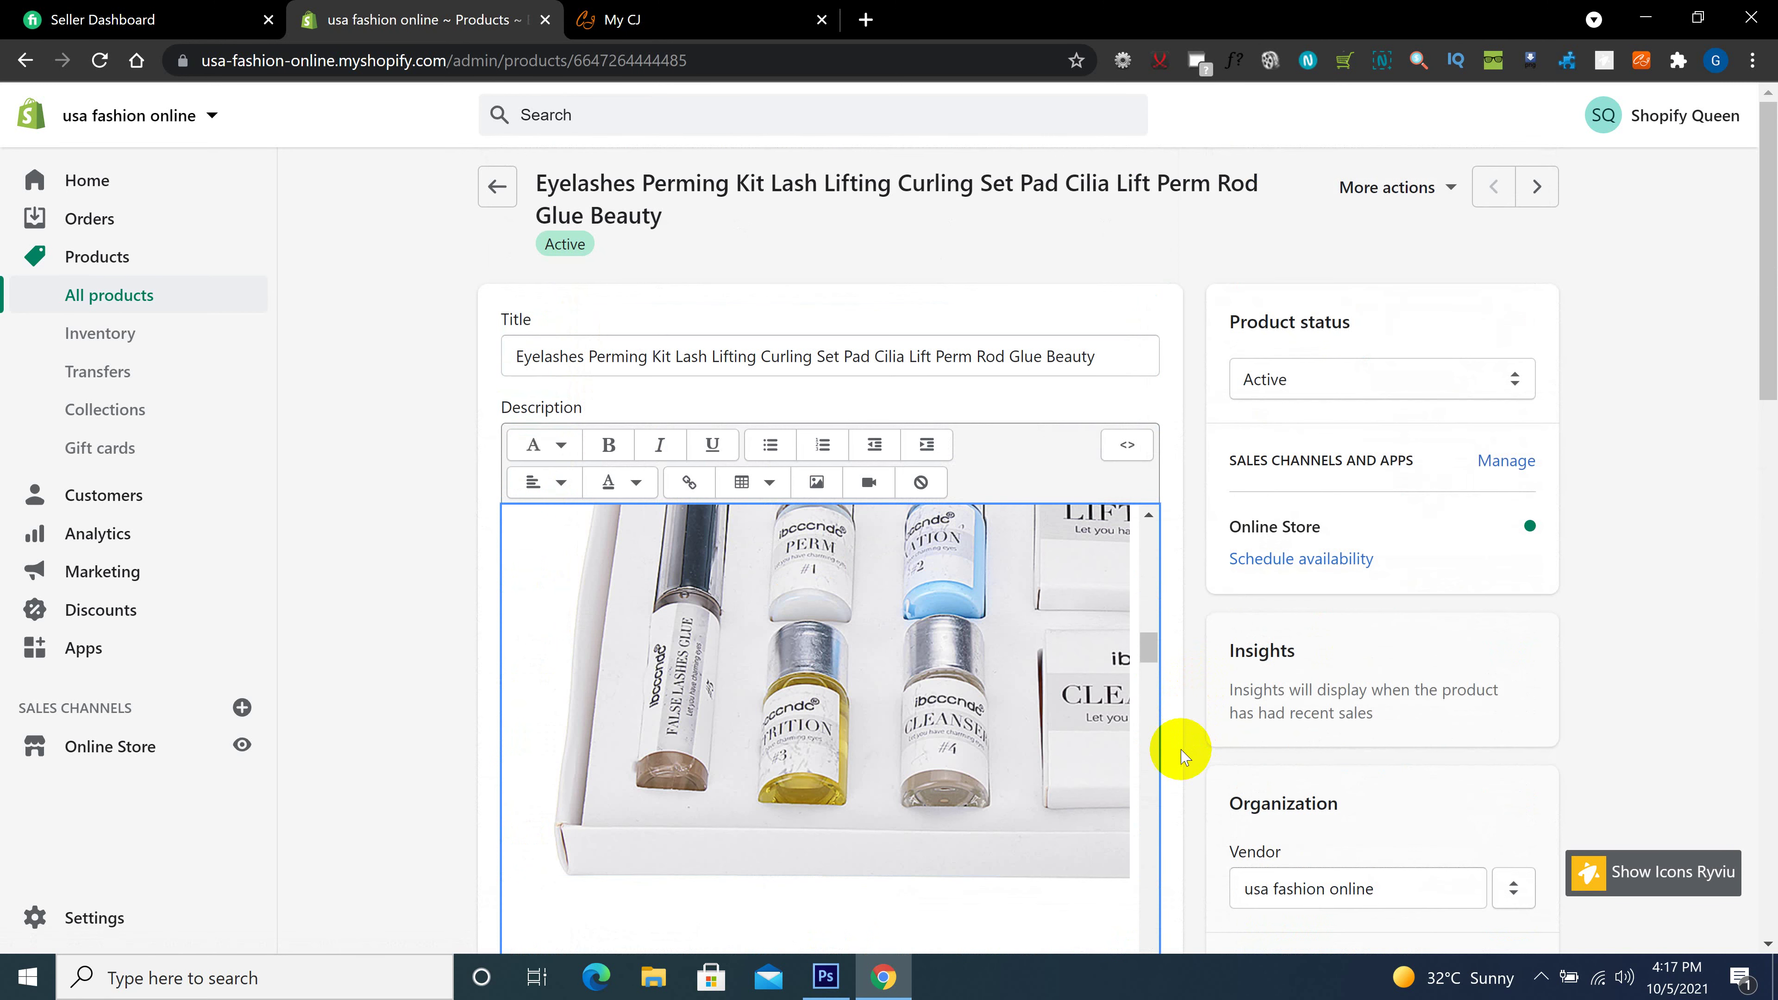